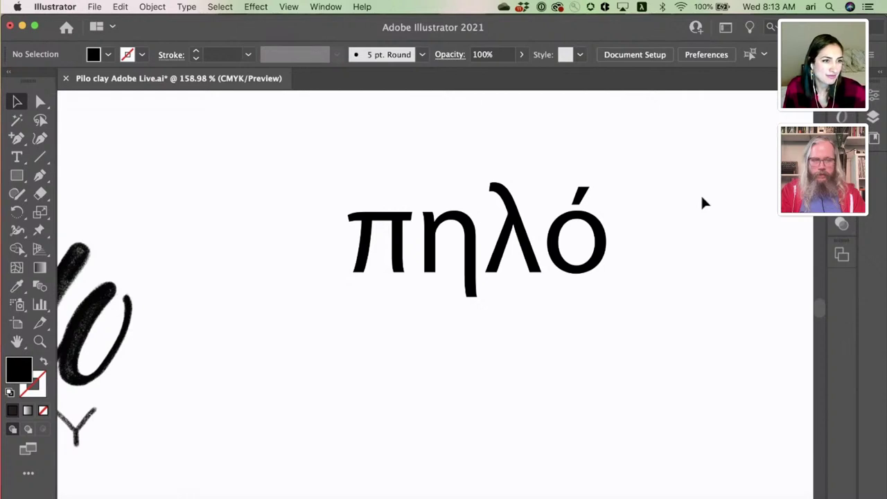
Step: Review the two rows of hand-drawn Pilo Clay logo sketches beside the Greek word
scroll(721, 214, down, 1)
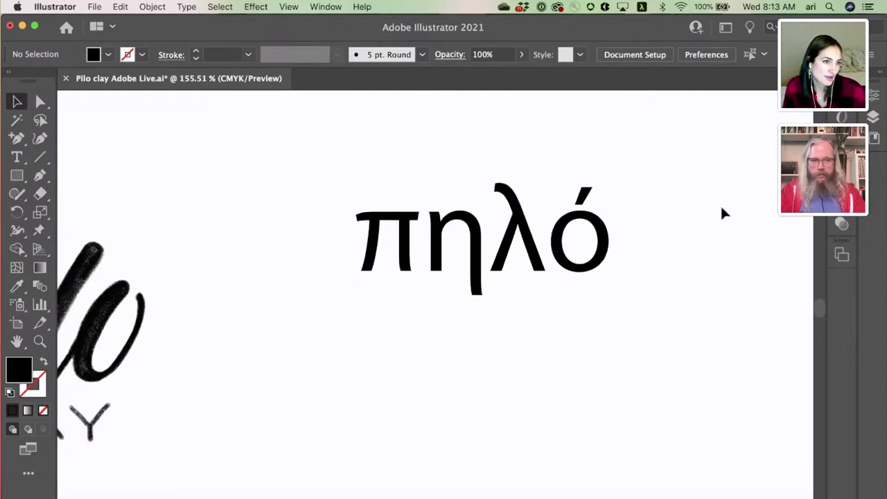
scroll(721, 213, down, 5)
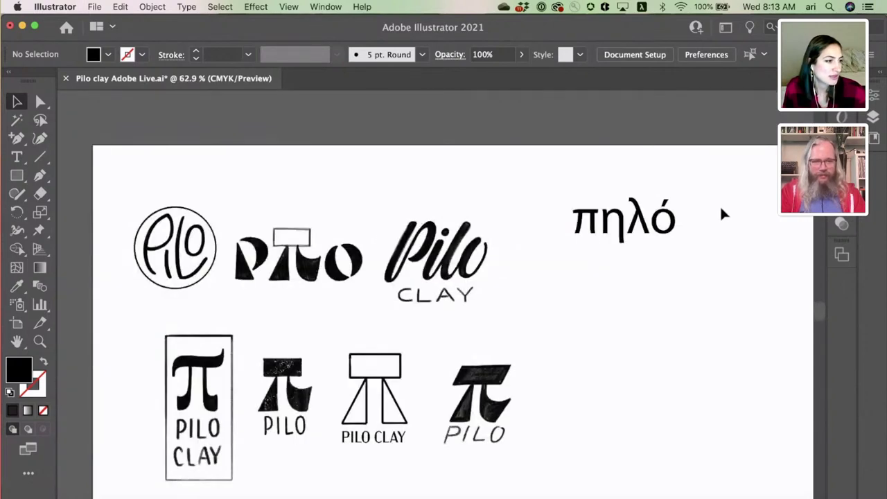
scroll(721, 214, down, 1)
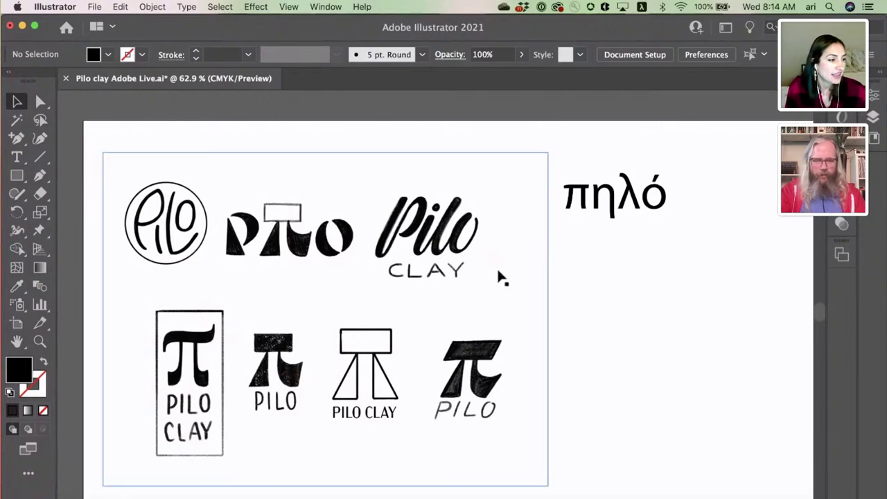
scroll(498, 271, down, 5)
scroll(498, 271, left, 4)
scroll(498, 275, up, 3)
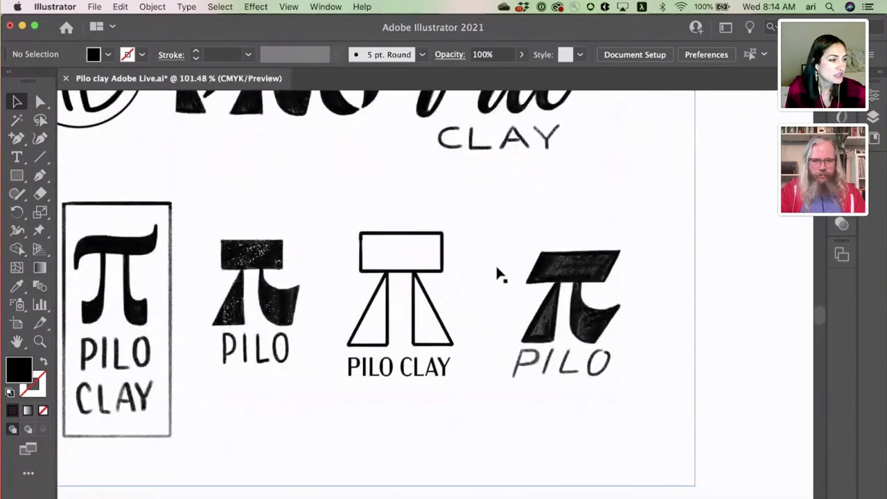
scroll(496, 271, up, 3)
scroll(497, 270, left, 3)
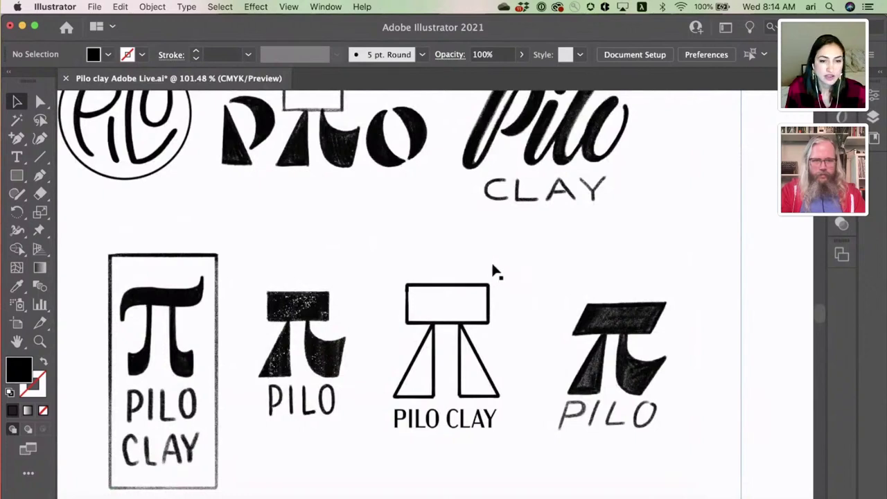
scroll(493, 267, up, 2)
scroll(493, 266, left, 2)
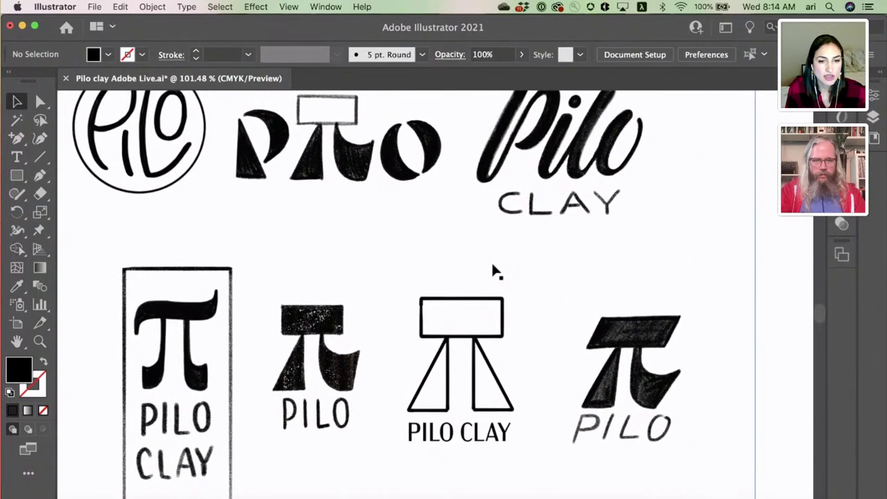
scroll(493, 266, up, 1)
scroll(492, 266, left, 1)
scroll(493, 266, up, 2)
scroll(493, 266, left, 2)
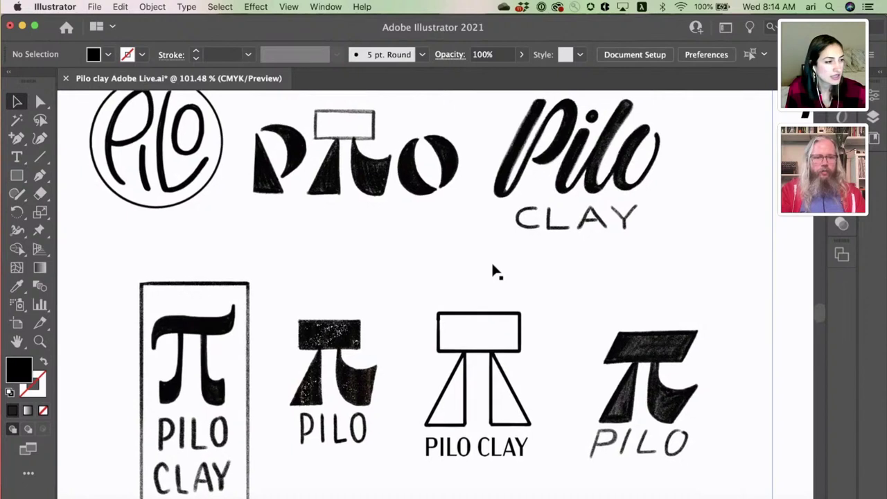
scroll(494, 271, up, 2)
scroll(493, 271, left, 2)
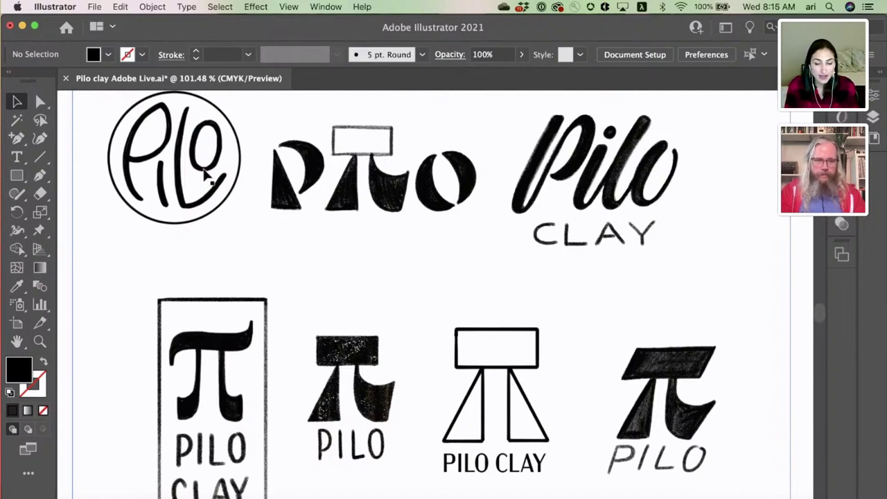
key(super+shift+h)
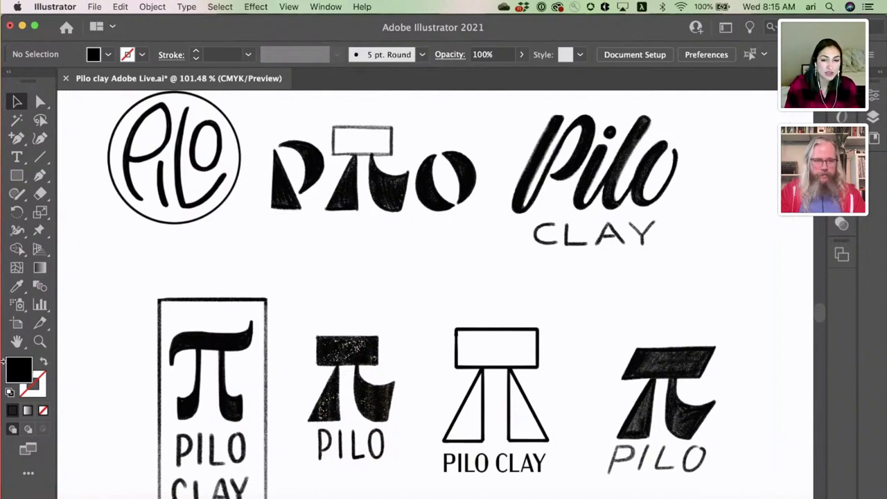
key(super+shift+h)
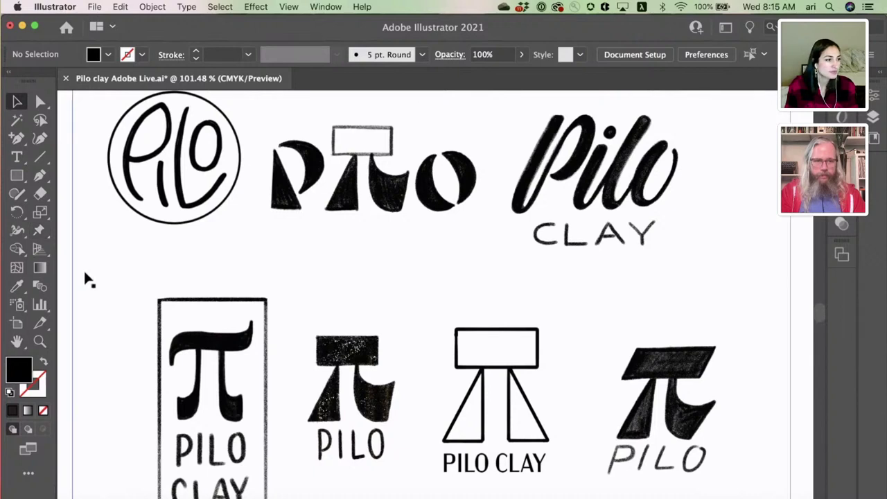
scroll(88, 274, up, 2)
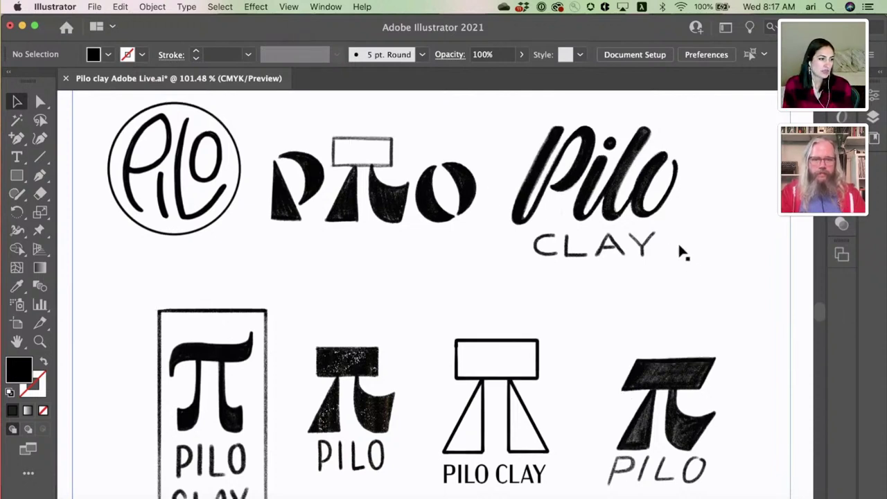
scroll(687, 244, down, 1)
scroll(700, 247, down, 4)
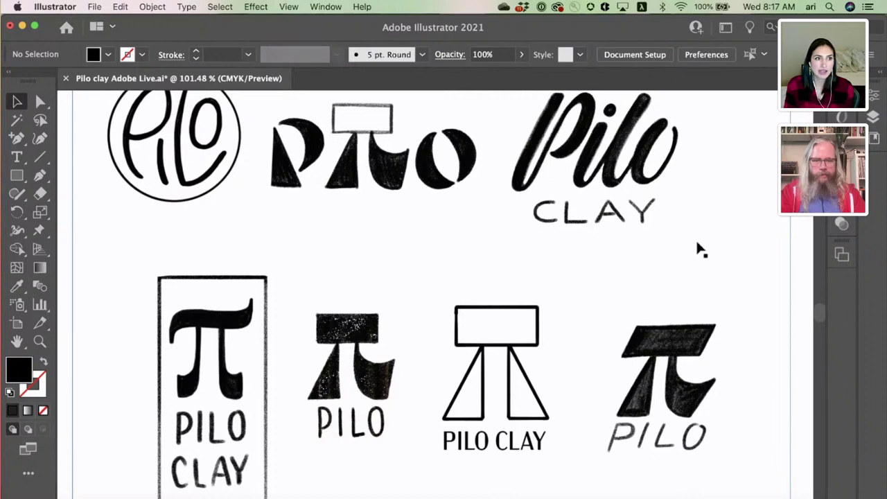
scroll(701, 250, down, 1)
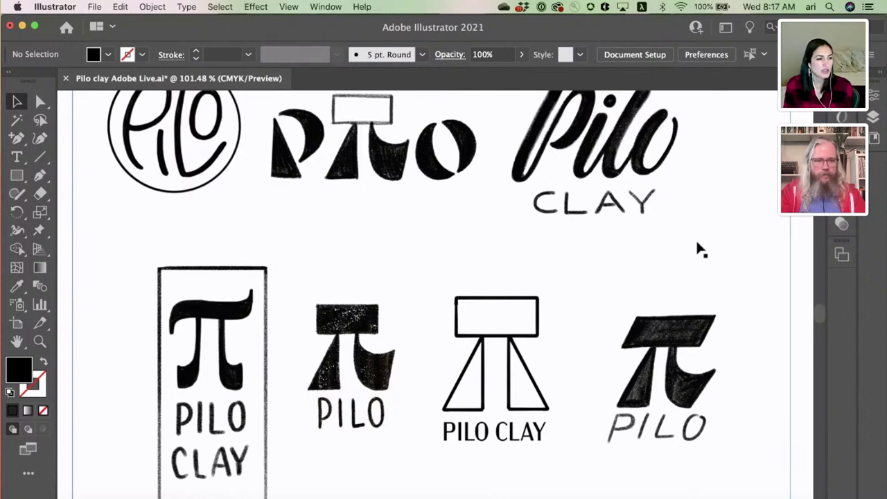
scroll(701, 250, down, 1)
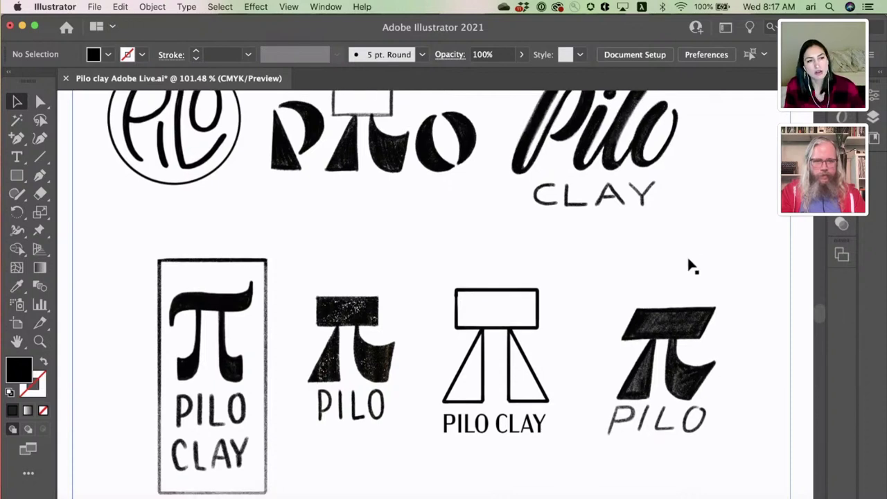
Step: Examine the letterforms of the Greek word πηλό beside the logo sketches up close
scroll(682, 239, right, 3)
scroll(682, 239, up, 3)
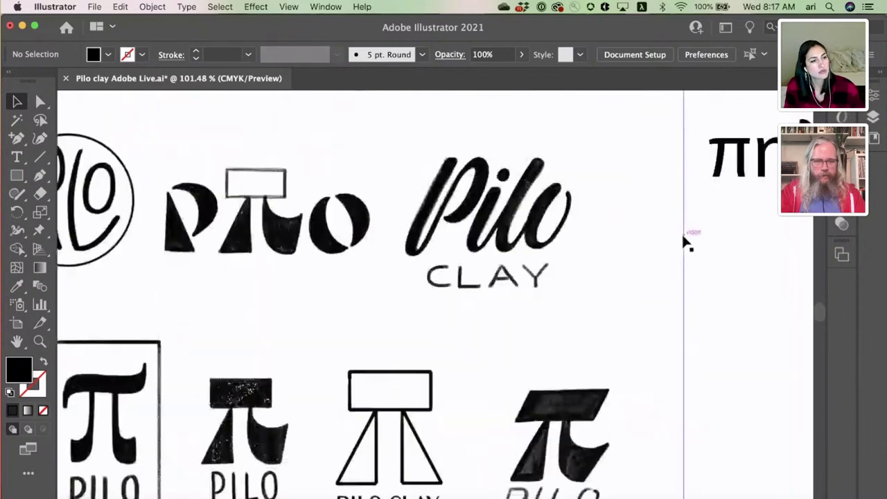
scroll(728, 146, up, 5)
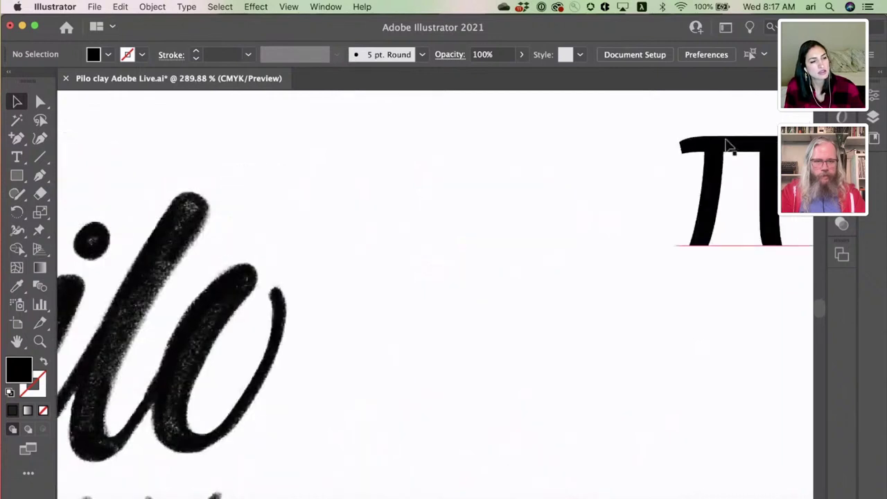
scroll(729, 145, right, 1)
scroll(744, 271, right, 8)
scroll(745, 271, up, 3)
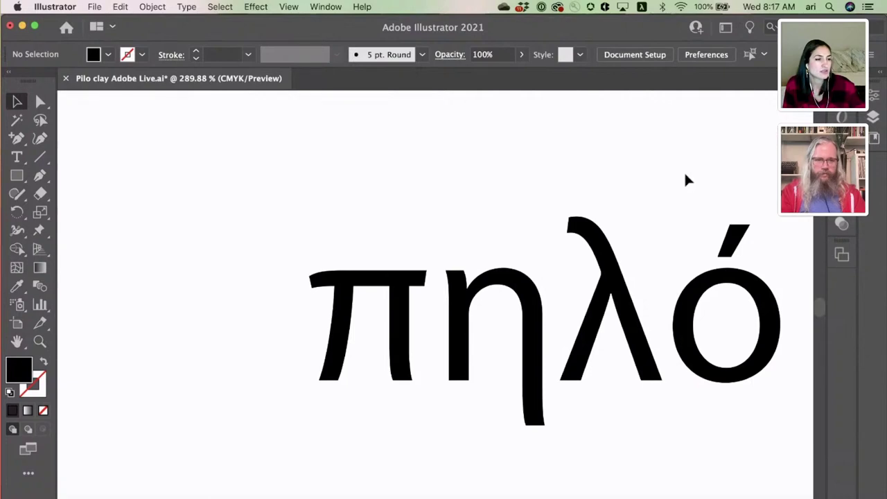
scroll(685, 171, down, 2)
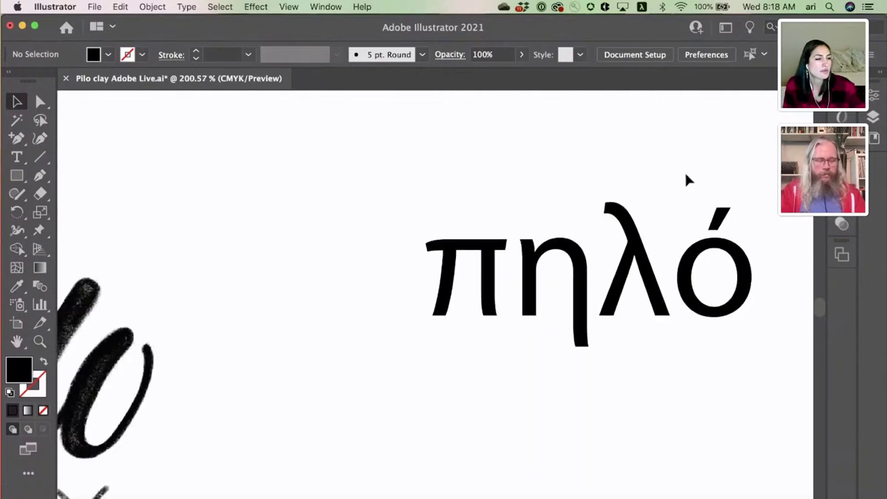
scroll(684, 171, down, 1)
scroll(684, 171, left, 1)
scroll(685, 171, down, 3)
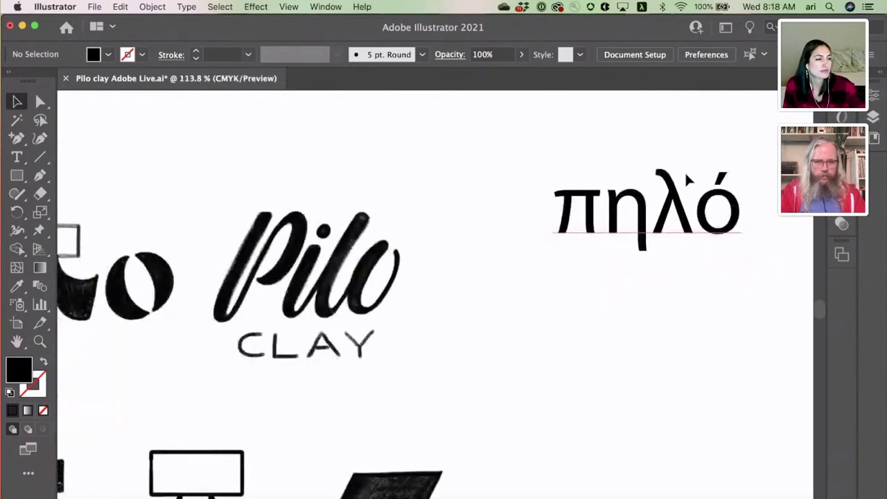
Step: Examine the lower row of pi-shaped logo sketches, especially the outlined geometric PILO CLAY version
scroll(685, 172, down, 3)
scroll(685, 172, left, 2)
scroll(686, 179, down, 2)
scroll(686, 178, left, 2)
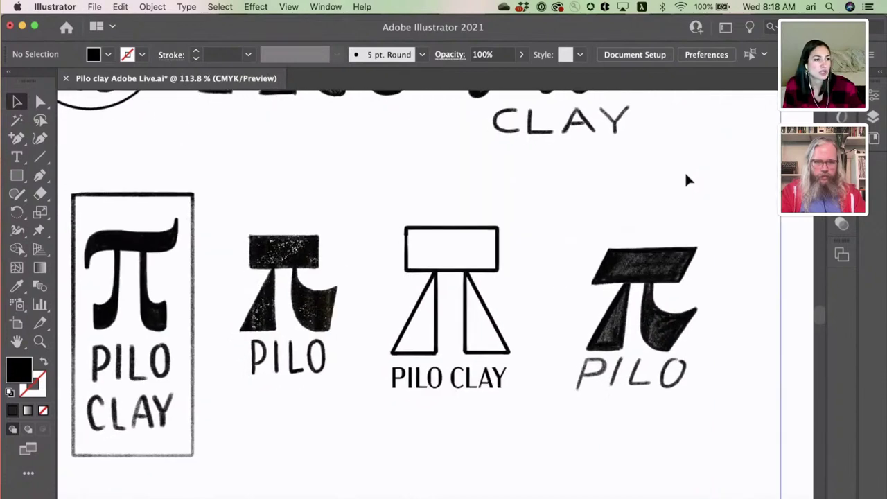
scroll(687, 180, left, 1)
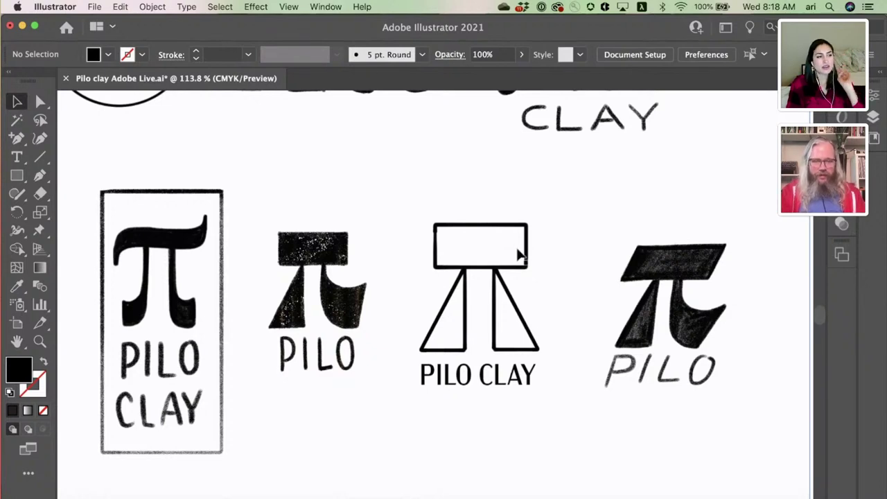
scroll(490, 394, up, 5)
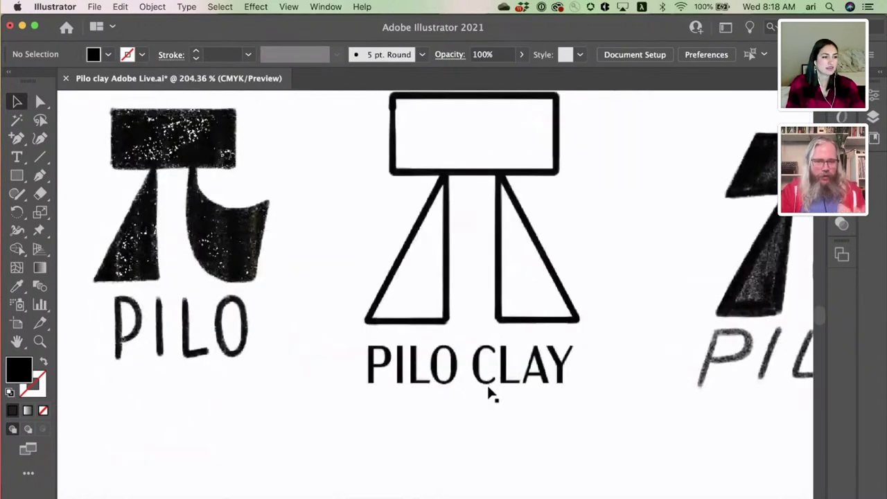
scroll(490, 393, up, 3)
scroll(490, 393, right, 2)
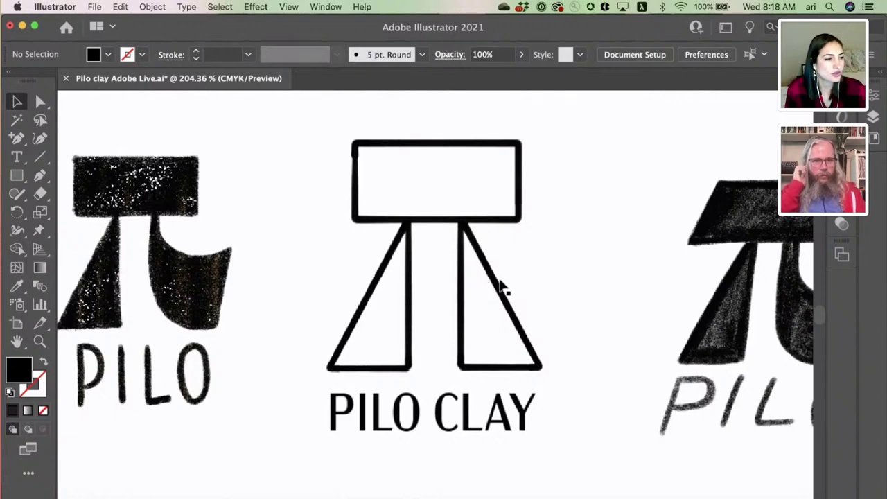
Step: Look over the clay earring reference photos on the neighbouring artboard
scroll(502, 288, down, 5)
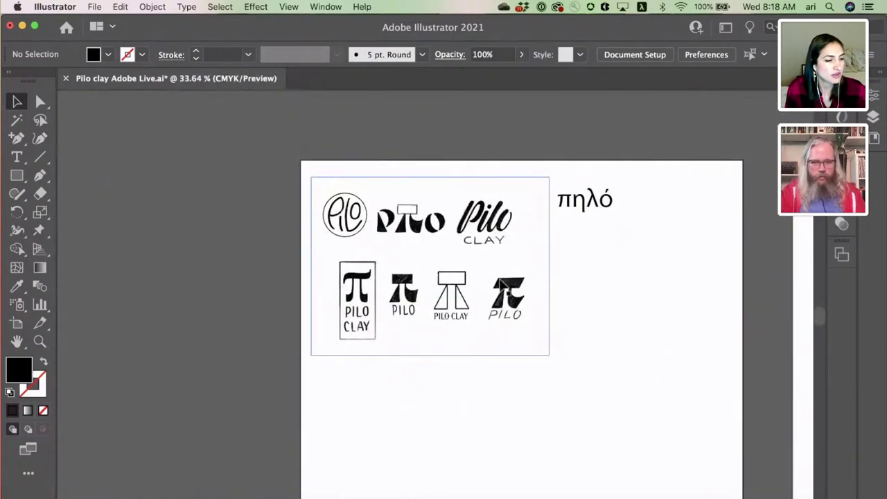
scroll(503, 287, right, 5)
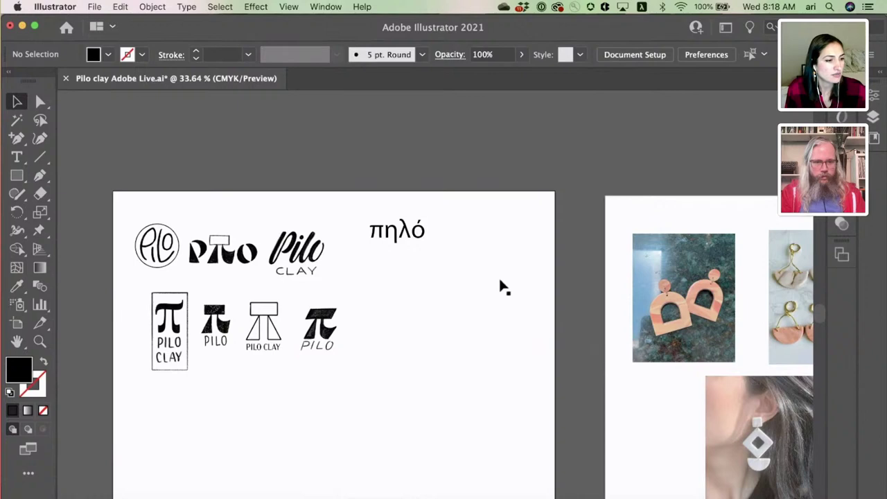
scroll(500, 283, right, 5)
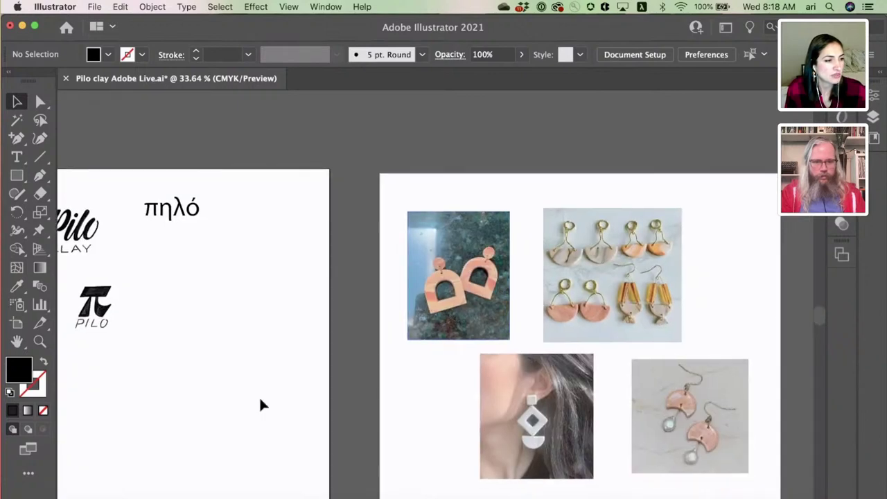
scroll(385, 396, right, 5)
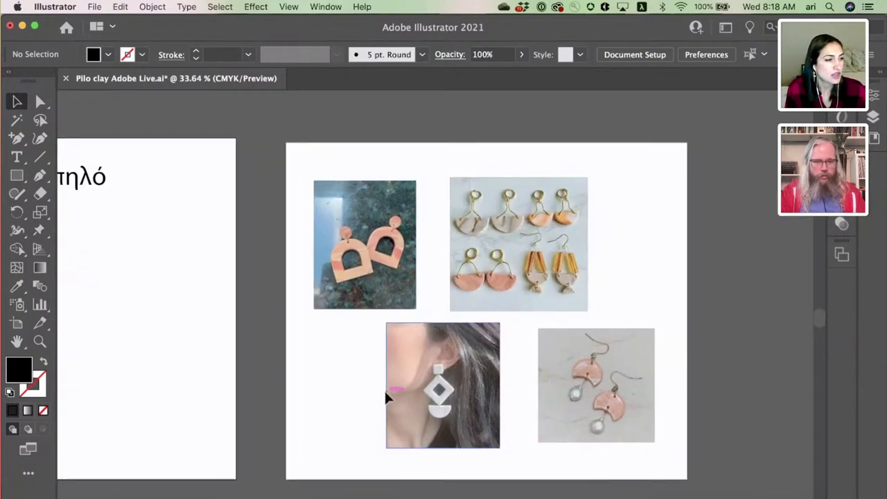
scroll(472, 364, up, 3)
scroll(471, 366, right, 2)
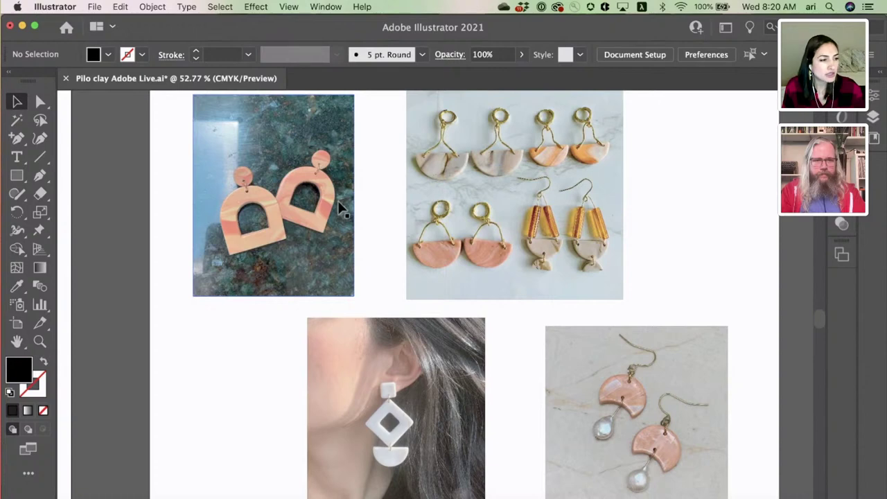
Step: Compare the pi-shaped logo sketches up close, and review the whole sketch sheet, leaving nothing selected
scroll(339, 208, left, 6)
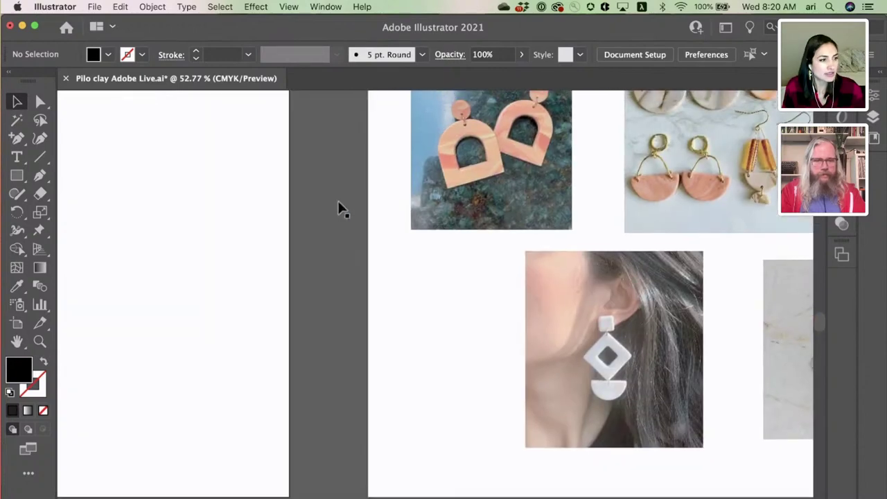
scroll(366, 287, left, 5)
scroll(366, 287, up, 5)
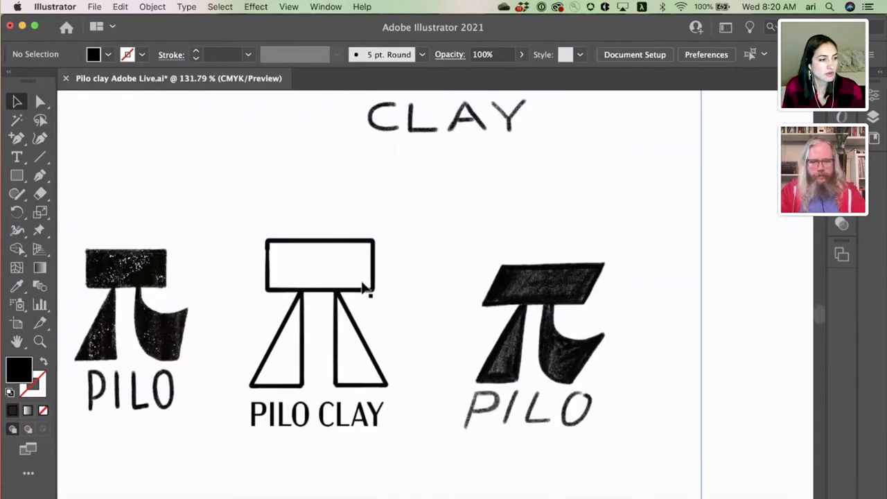
scroll(366, 287, left, 2)
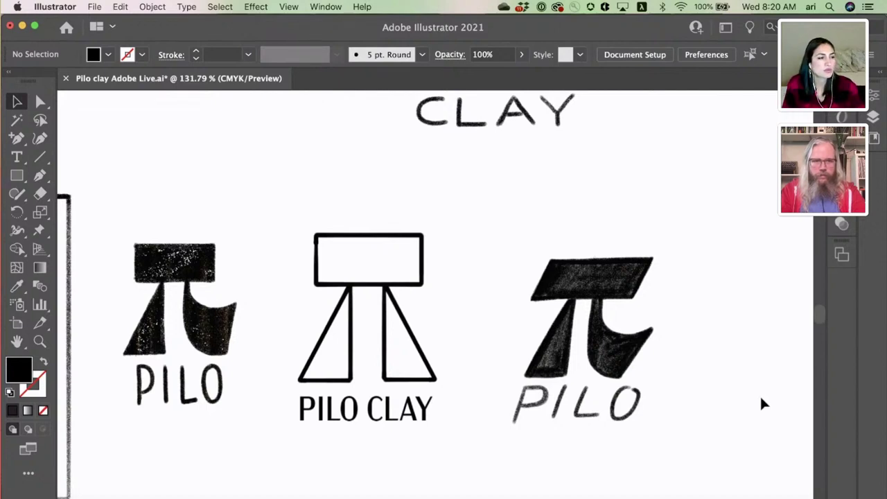
scroll(761, 404, left, 5)
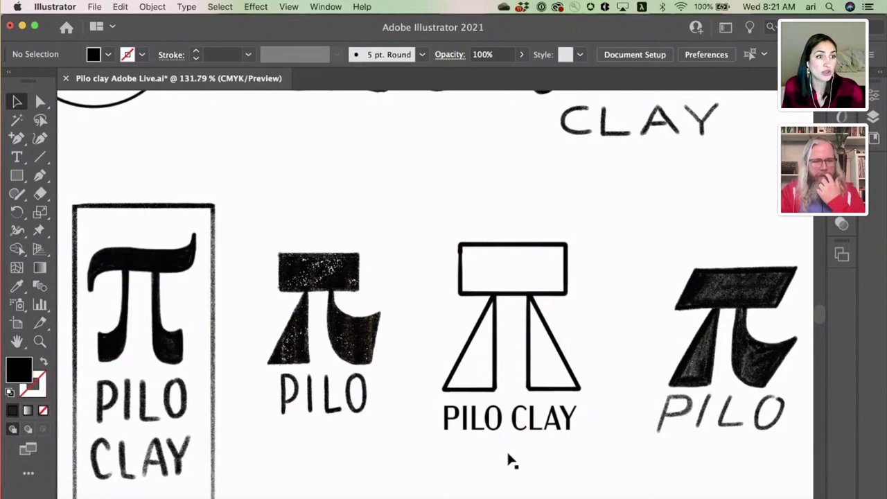
scroll(507, 450, down, 5)
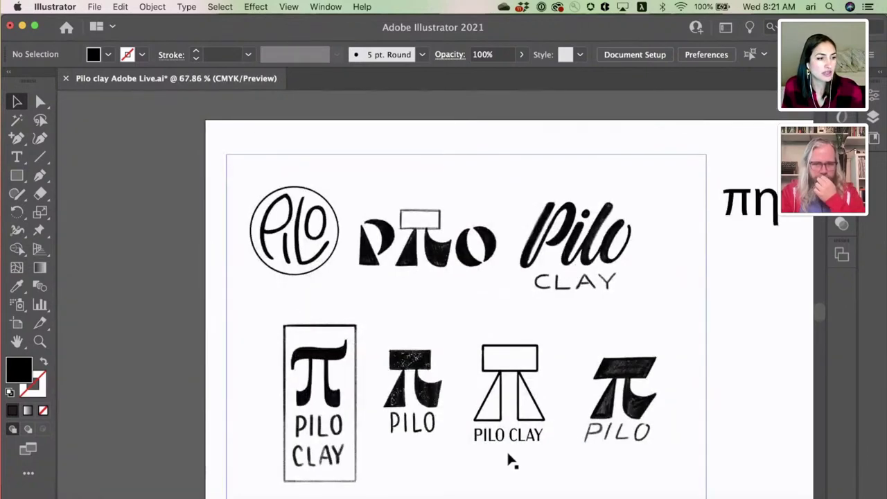
scroll(507, 450, right, 3)
click(605, 223)
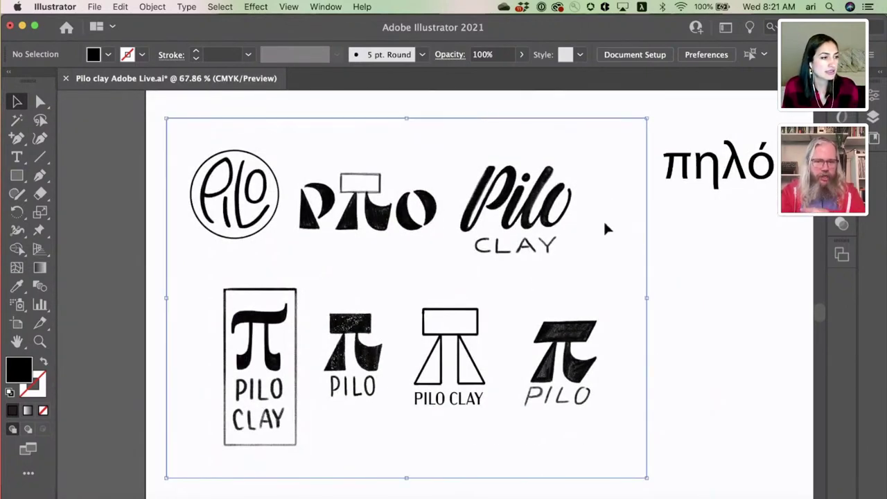
click(772, 248)
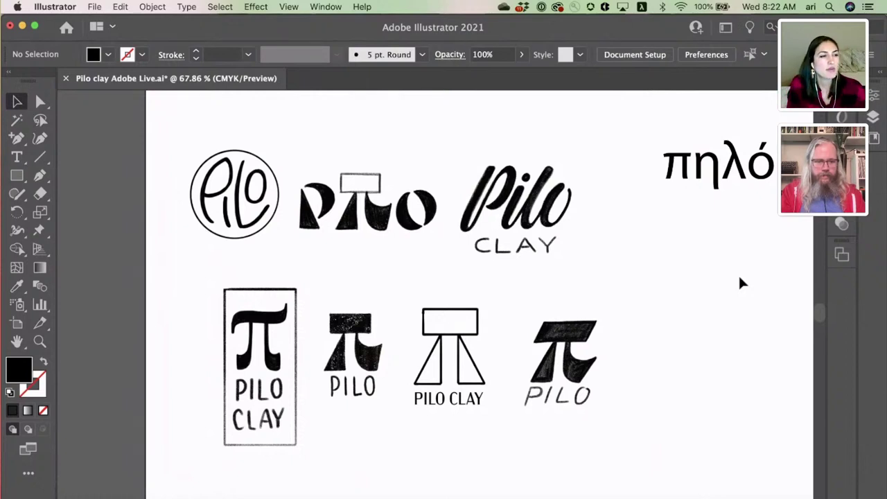
Step: Look over the clay earring photos on the neighbouring artboard and compare them with the full set of logo sketches
scroll(739, 274, right, 10)
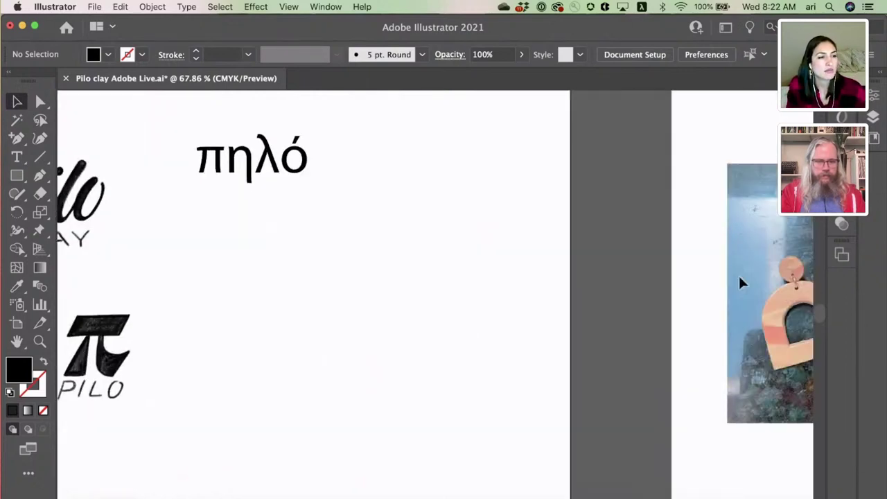
scroll(740, 280, right, 5)
scroll(741, 281, down, 5)
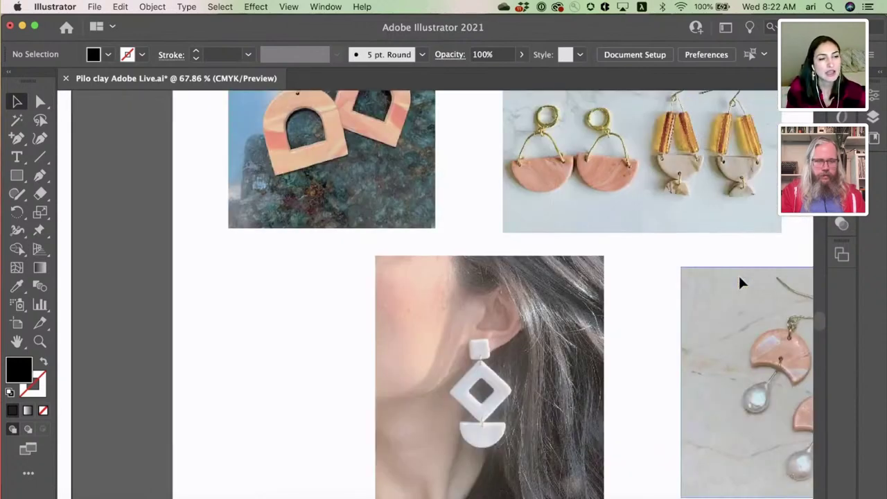
scroll(738, 273, left, 10)
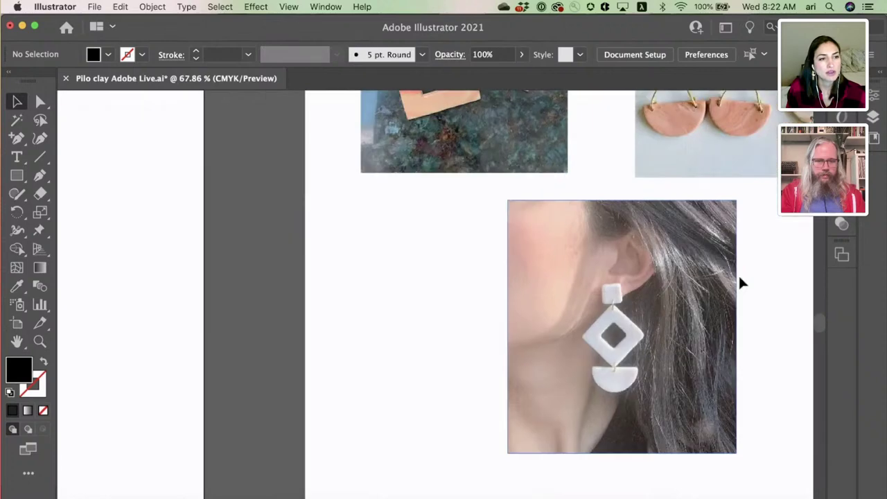
scroll(739, 274, left, 10)
scroll(741, 273, up, 2)
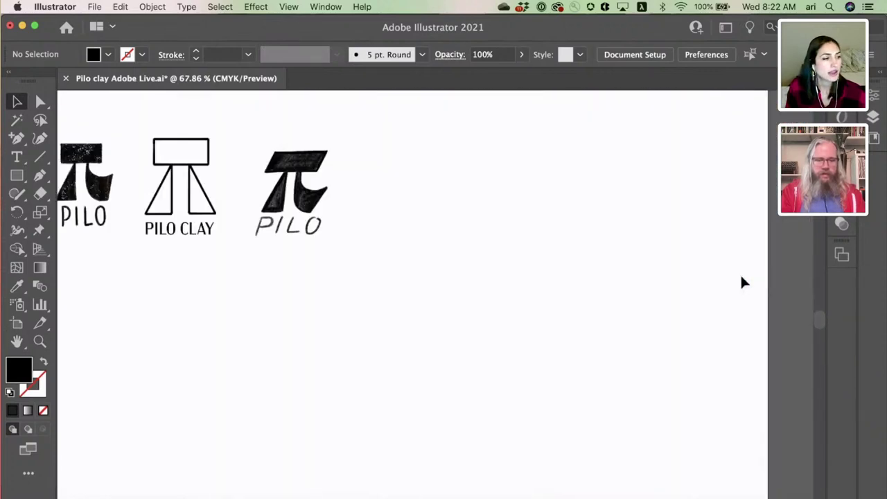
scroll(740, 273, left, 5)
scroll(741, 273, up, 3)
scroll(741, 277, up, 3)
scroll(742, 277, left, 1)
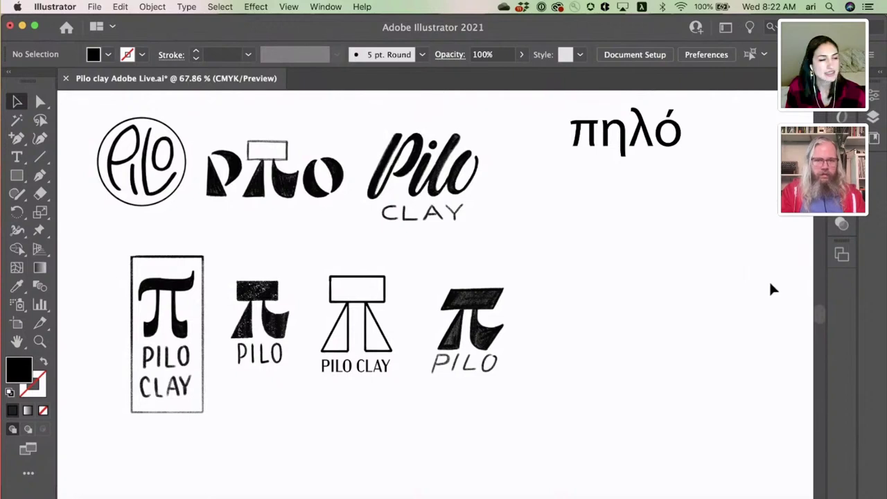
scroll(771, 286, down, 2)
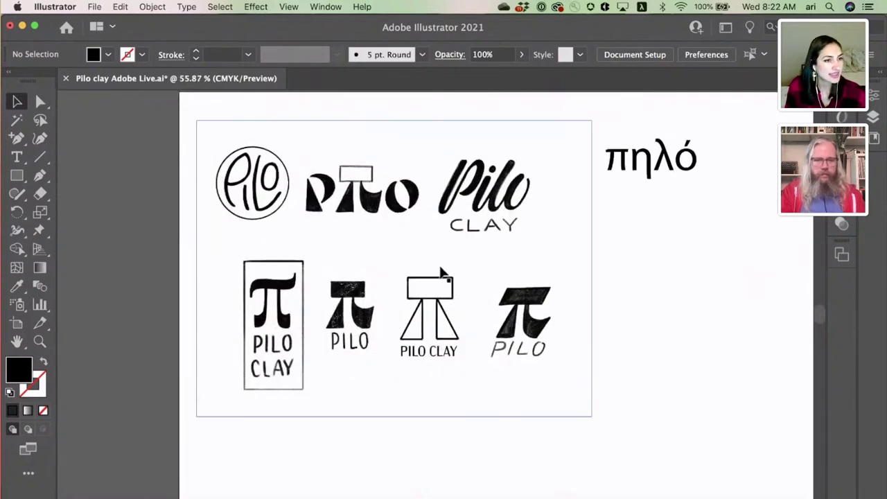
scroll(442, 271, right, 3)
scroll(441, 270, down, 1)
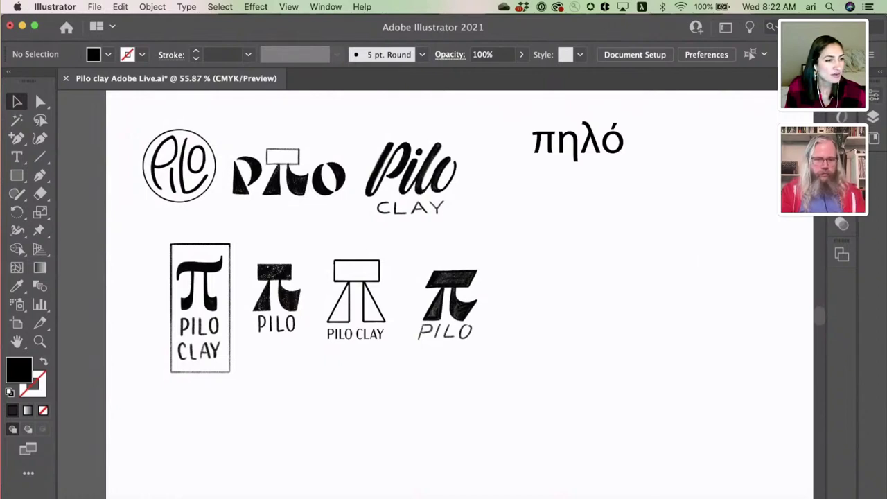
Step: Make the textured pi sketch image and the PILO CLAY text in Layer 2 visible, and collapse that layer
click(872, 114)
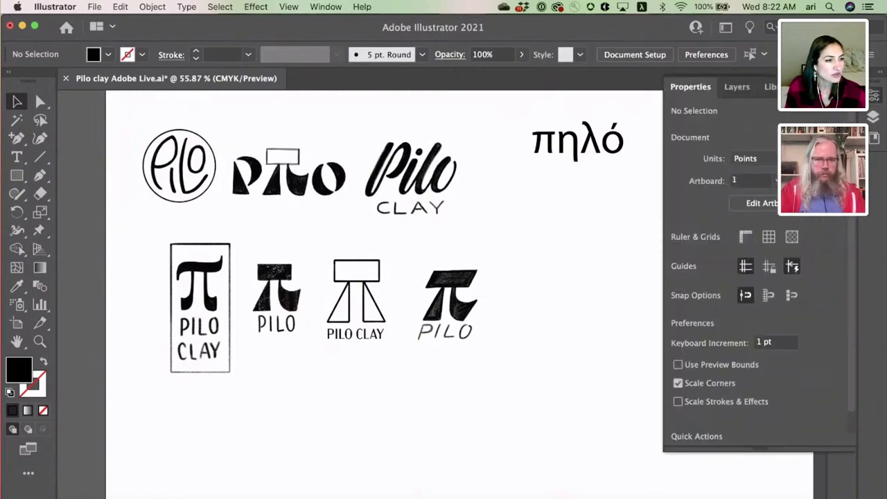
click(737, 86)
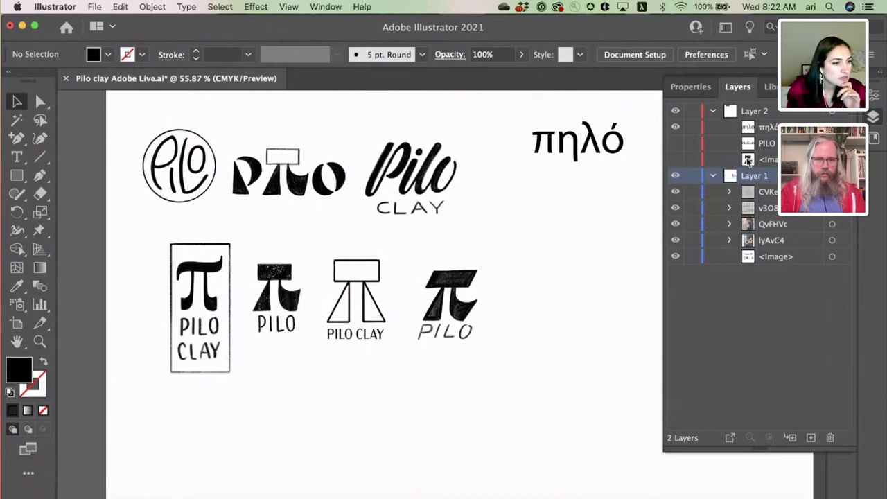
click(677, 160)
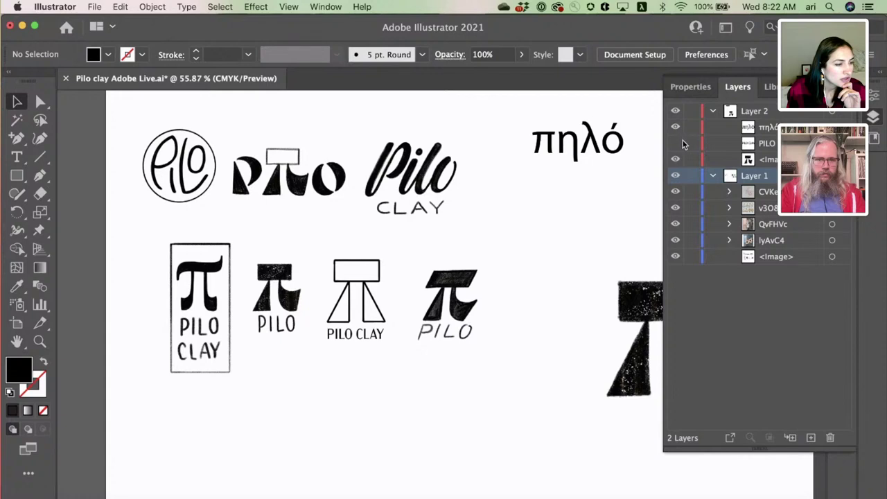
click(675, 144)
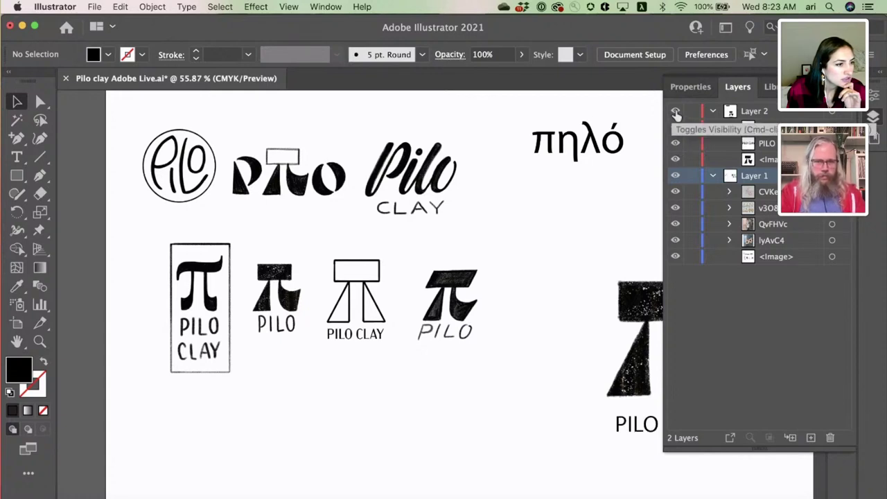
click(713, 111)
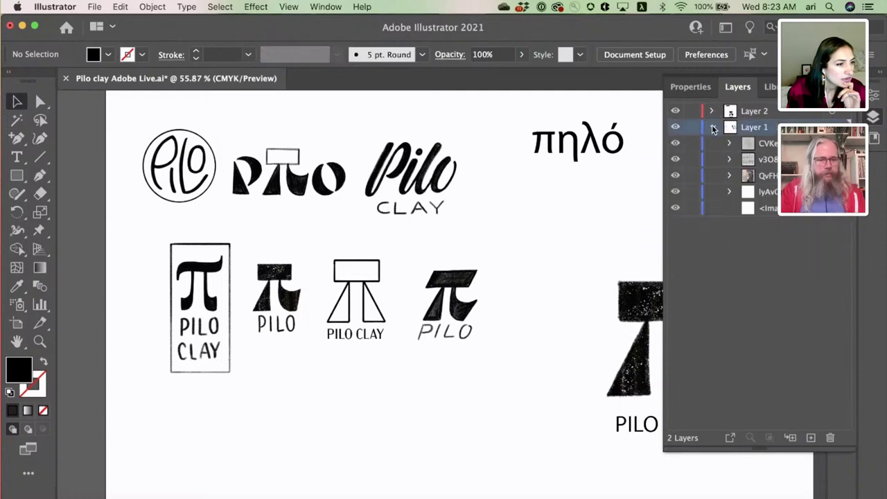
Step: Toggle the sketch sheet image off and back on, and review its logo sketches up close
click(676, 209)
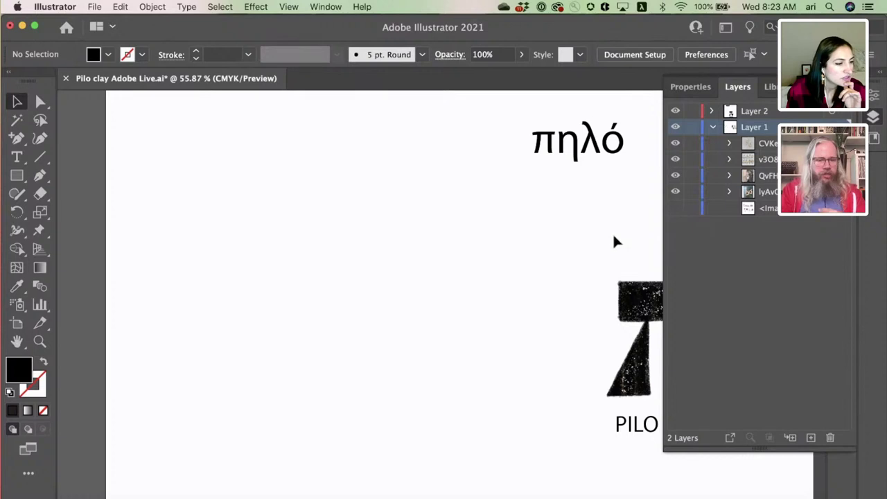
click(677, 208)
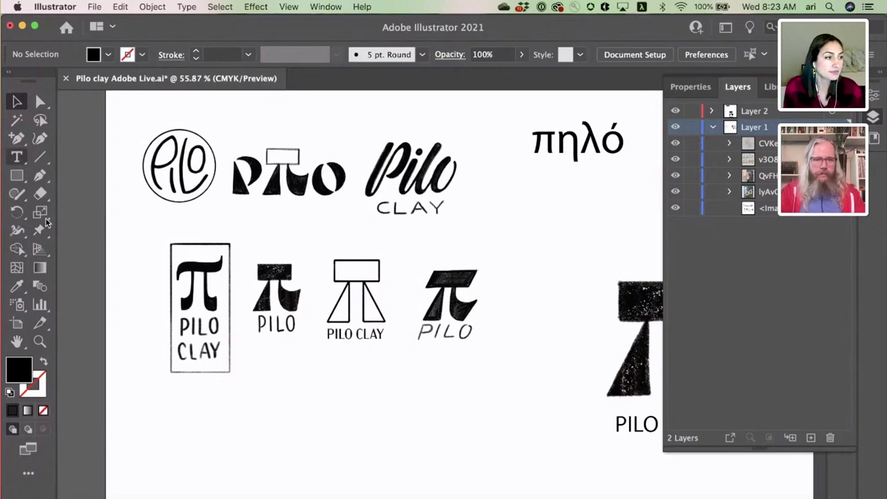
scroll(230, 233, up, 3)
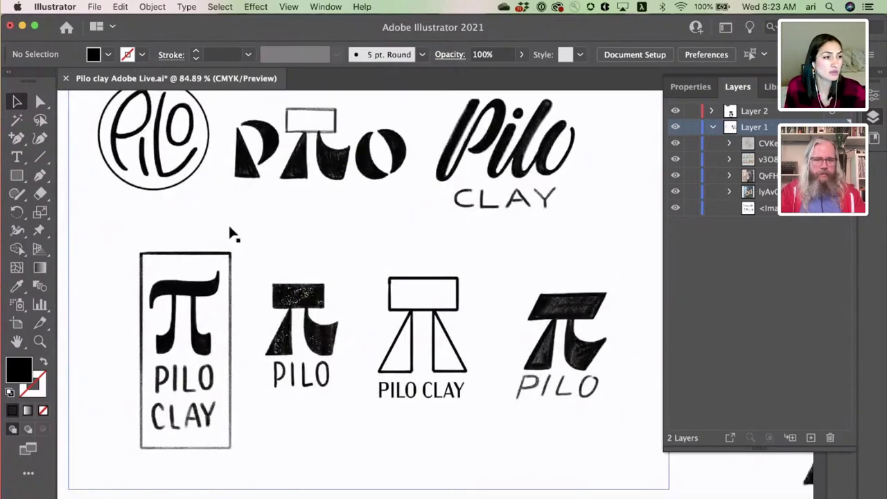
scroll(230, 233, up, 2)
scroll(231, 233, left, 1)
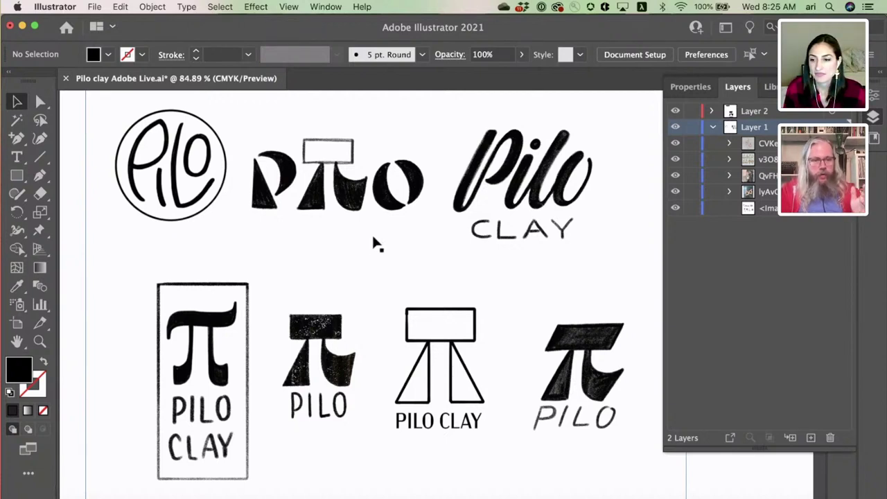
scroll(374, 244, down, 5)
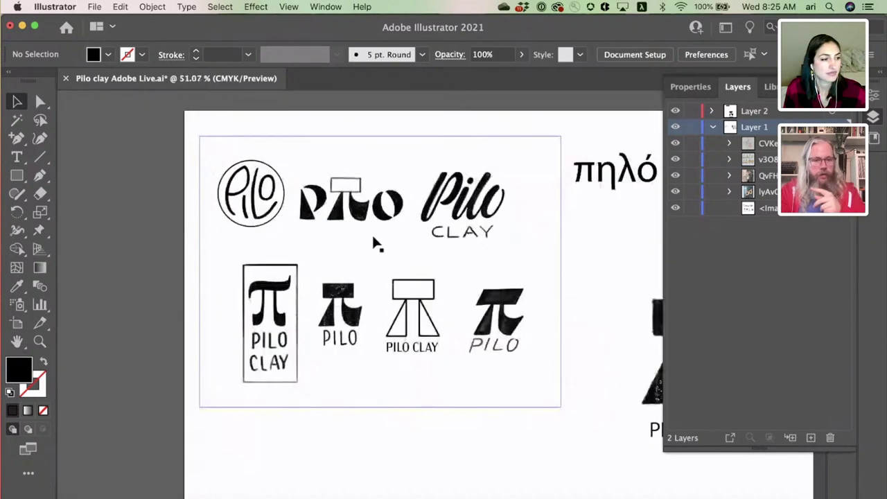
scroll(374, 242, right, 3)
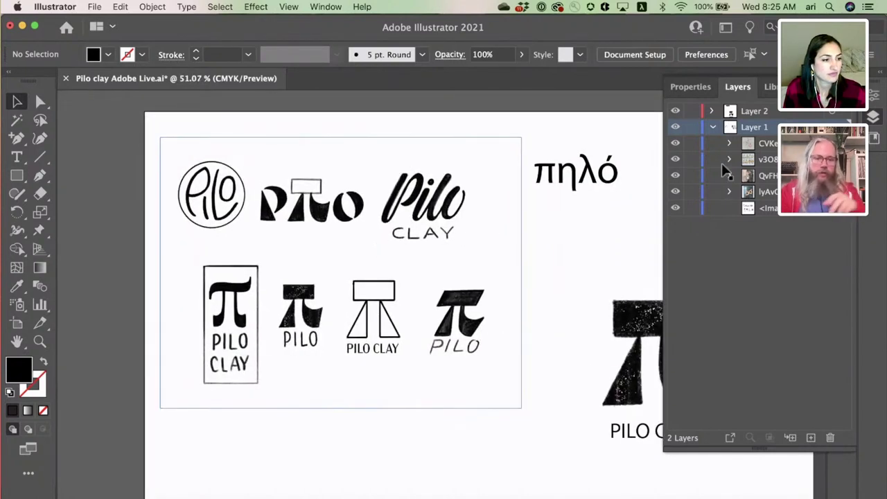
Step: Hide the sketch sheet image in Layer 1 and move the textured pi sketch into the cleared area of the artboard
click(676, 208)
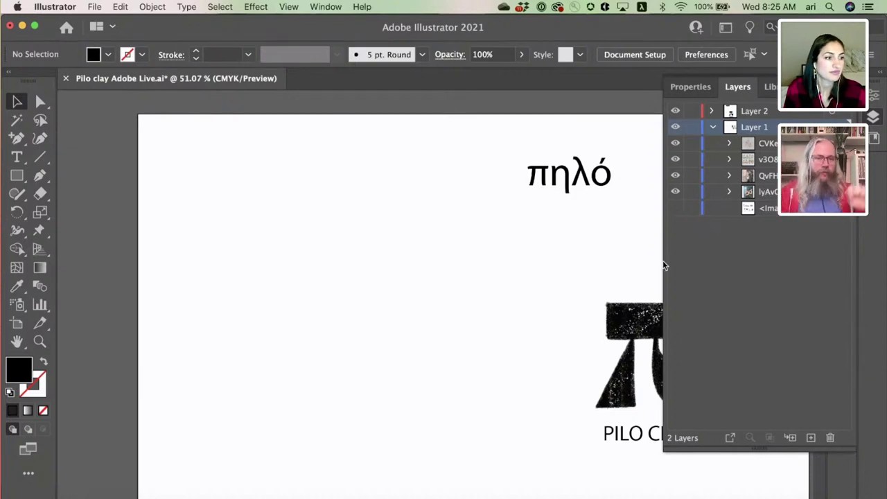
drag(630, 329, 364, 284)
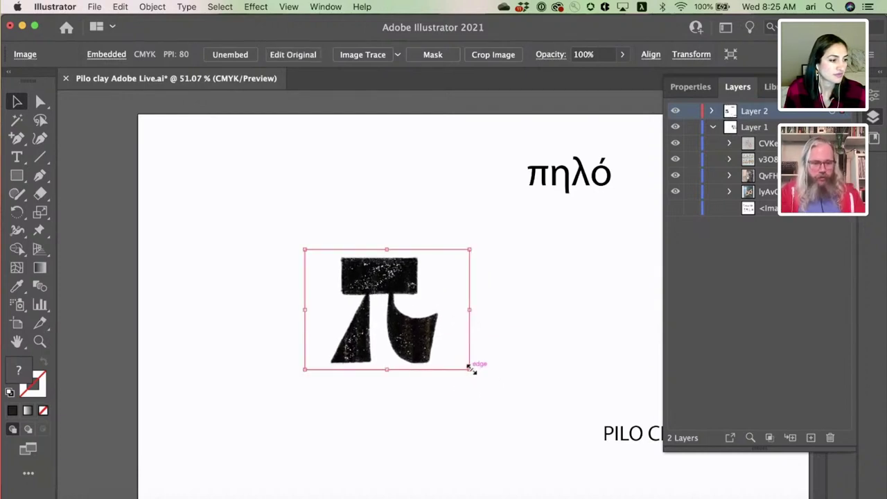
Step: Enlarge the textured pi sketch proportionally to 50 PPI, undoing any uneven stretch
drag(471, 369, 526, 434)
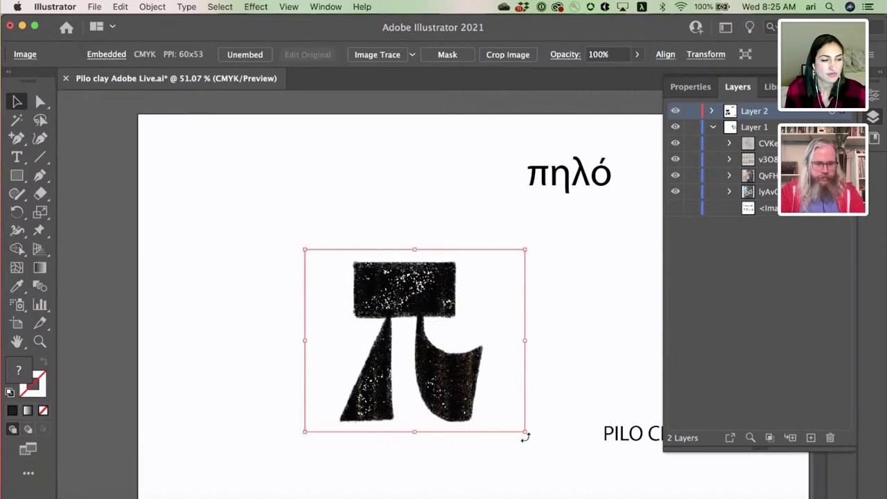
key(super+z)
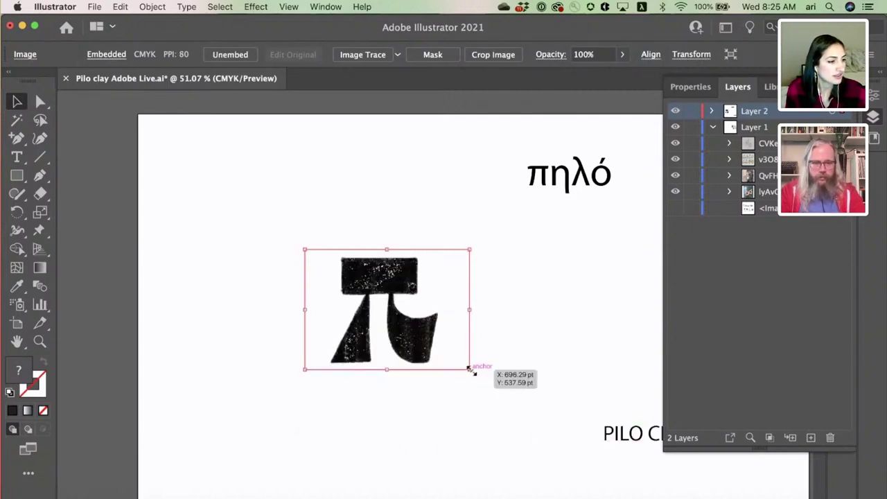
drag(470, 370, 571, 479)
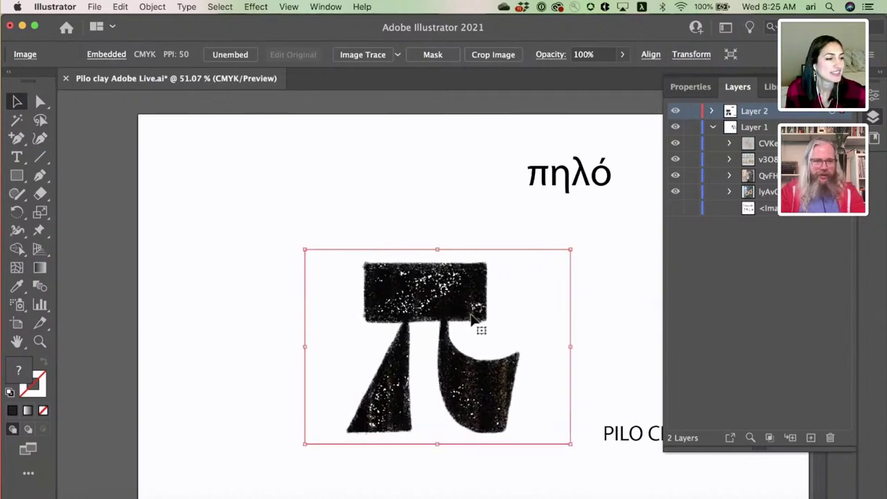
Step: Enlarge the PILO CLAY text to about the width of the pi symbol, place it directly beneath, and deselect it
scroll(485, 333, down, 2)
scroll(485, 333, right, 2)
click(593, 392)
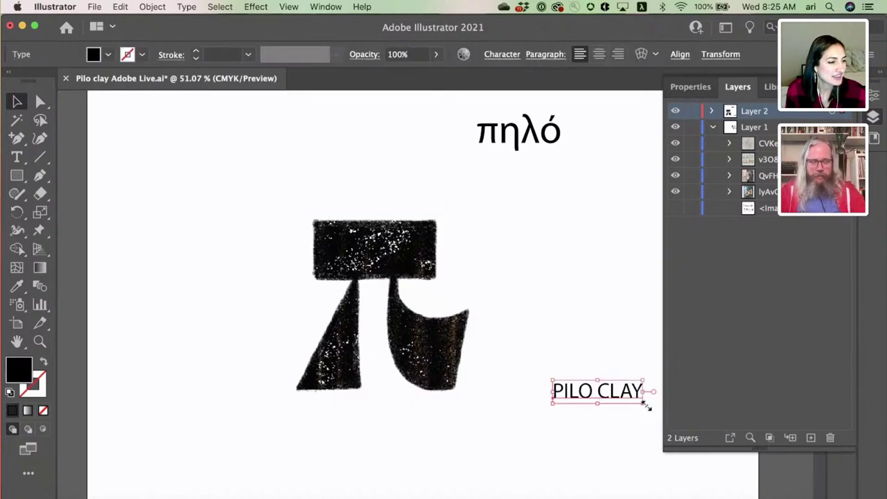
drag(641, 398, 777, 494)
drag(590, 418, 307, 442)
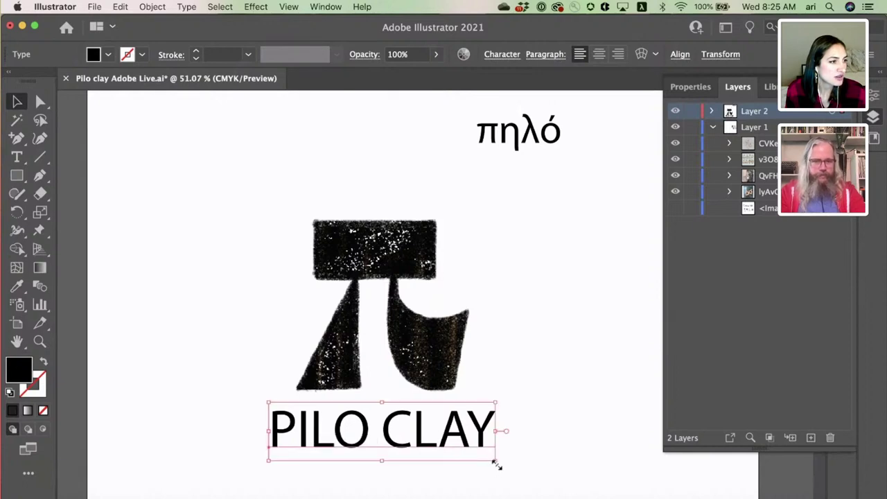
drag(497, 462, 455, 439)
click(548, 426)
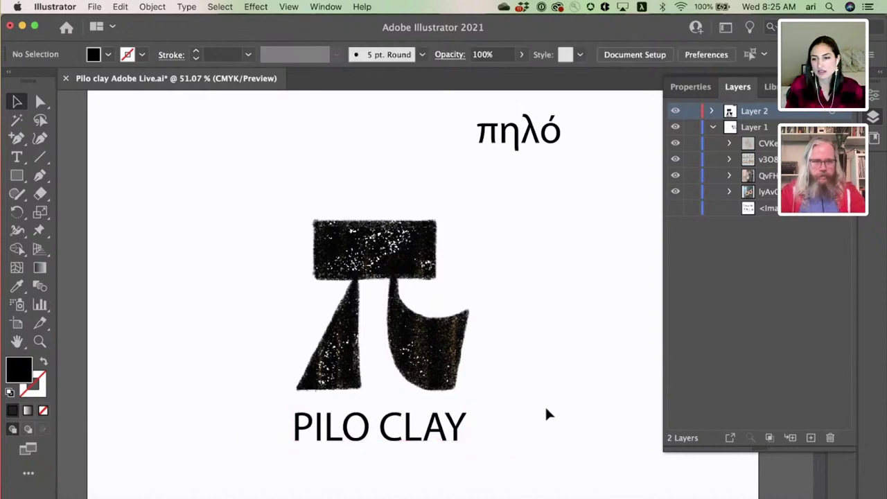
Step: Set the opacity of the textured pi sketch image to 25%
click(426, 242)
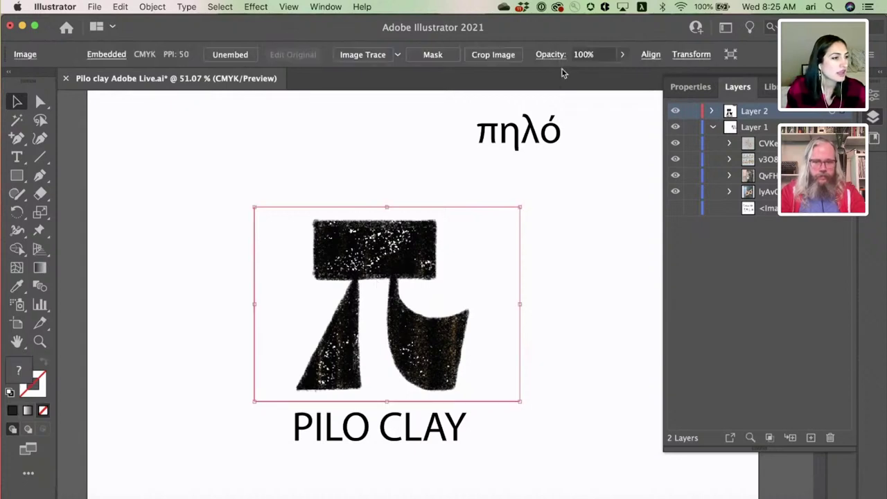
click(622, 54)
drag(593, 74, 577, 76)
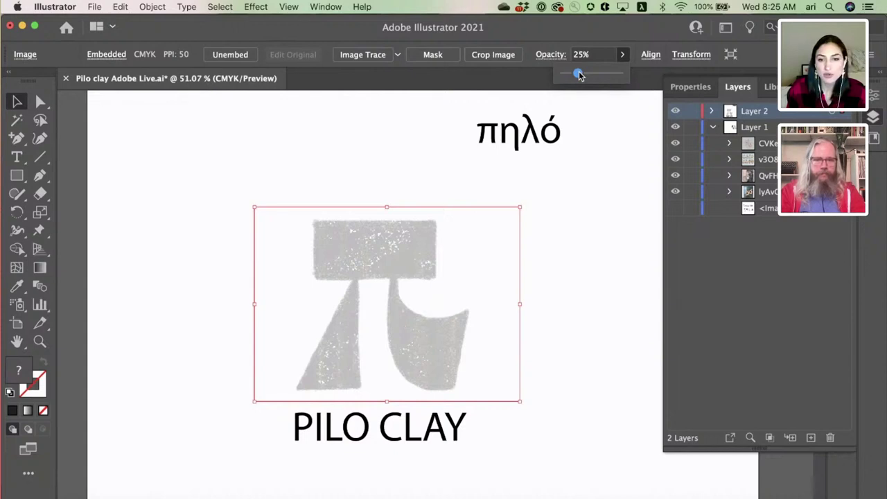
Step: Add a new layer above Layer 2 for tracing the faded pi sketch, and close the layer list
click(811, 438)
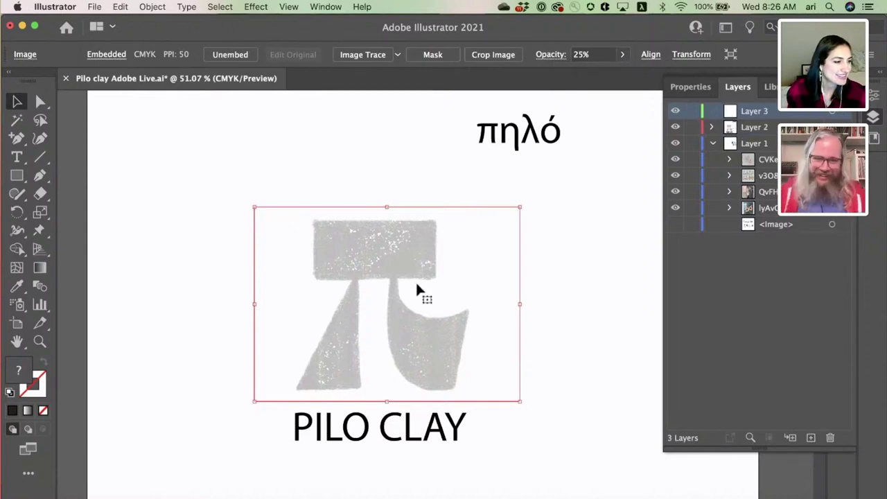
scroll(416, 280, up, 3)
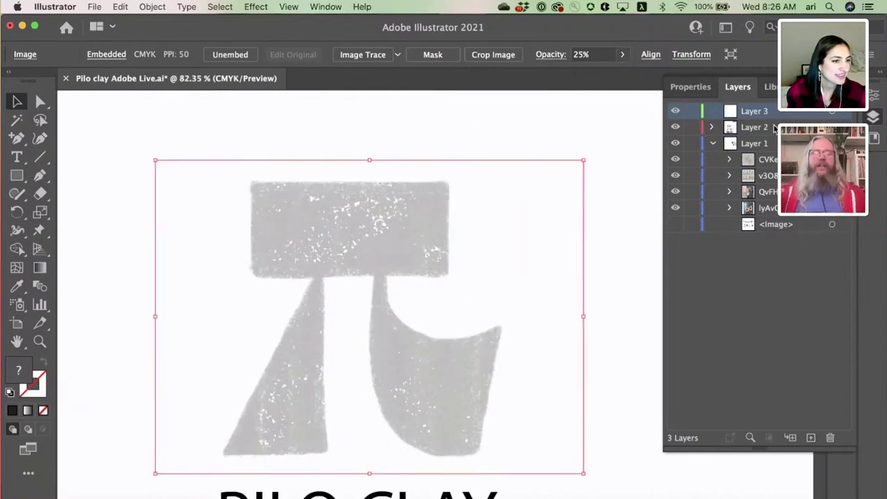
click(873, 116)
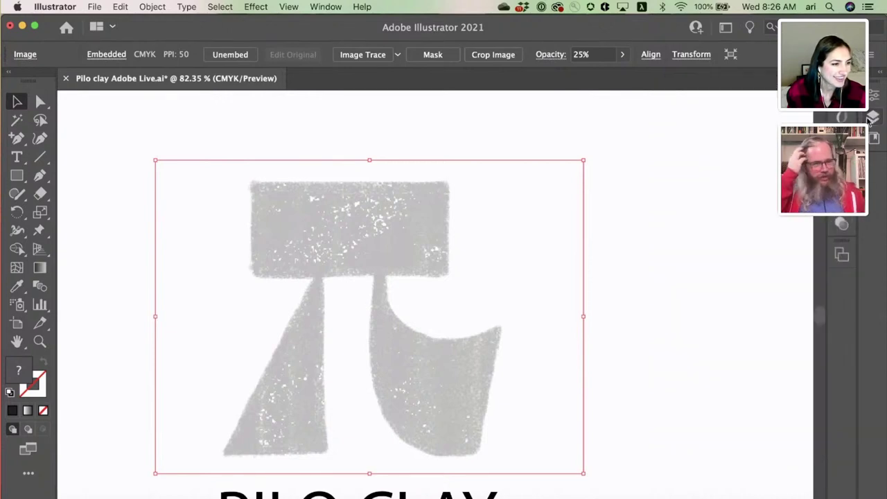
scroll(565, 199, left, 1)
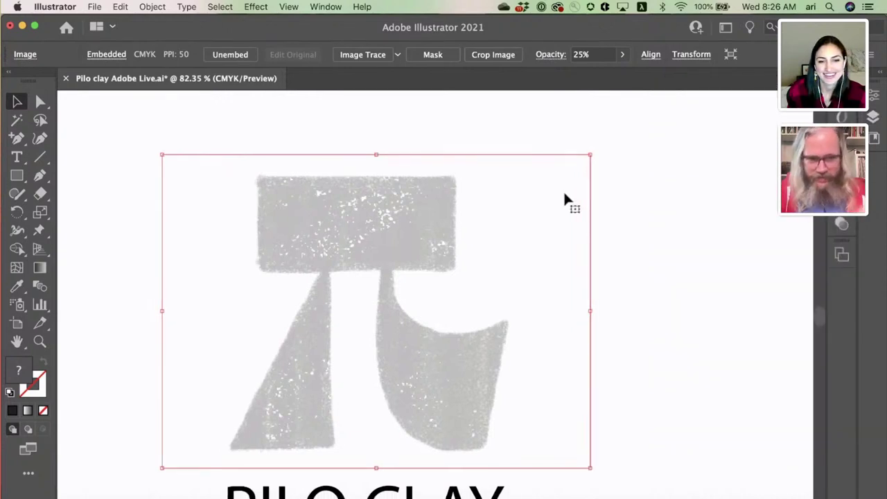
scroll(557, 194, left, 2)
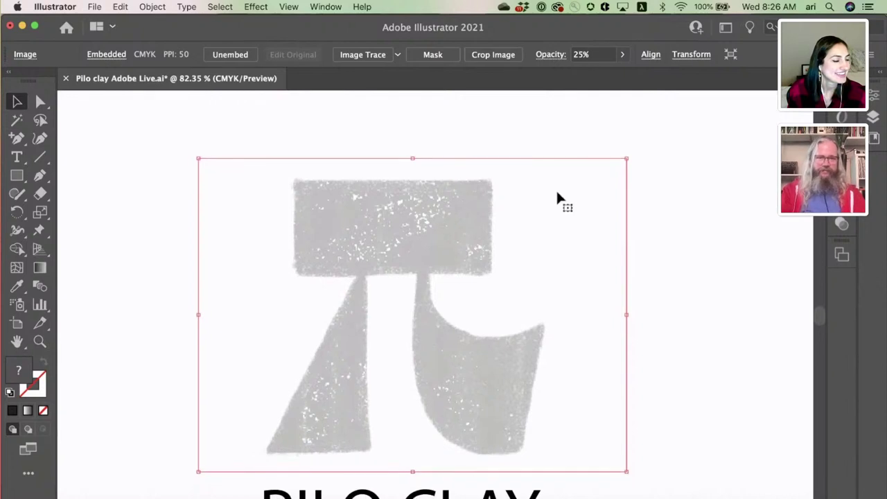
Step: Lock Layer 2 with the faded pi sketch, leaving Layer 3 active for tracing, and close the layer list
click(17, 175)
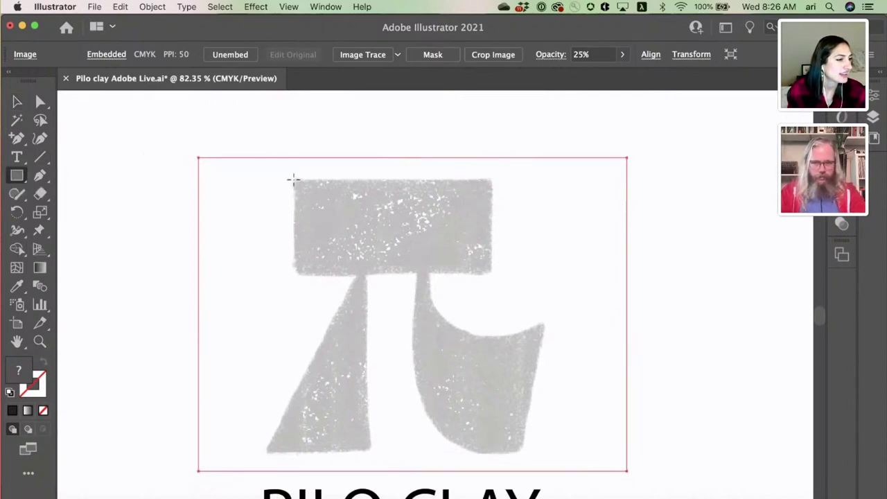
click(873, 116)
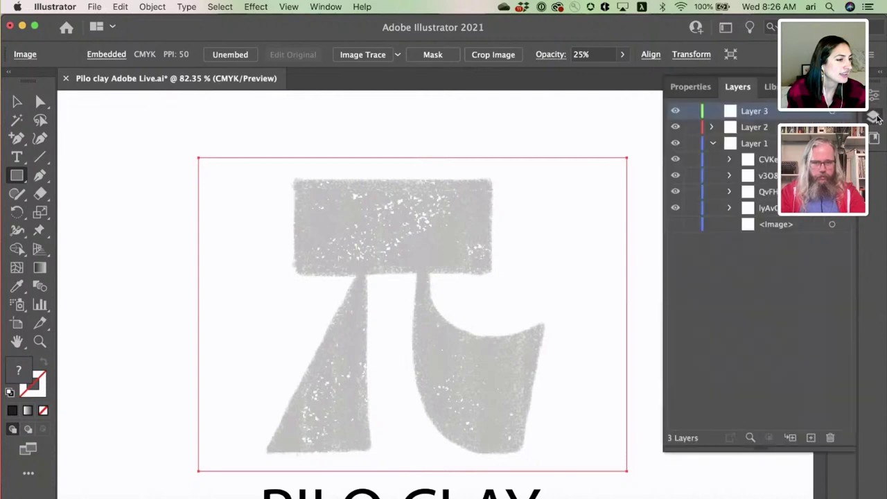
click(692, 128)
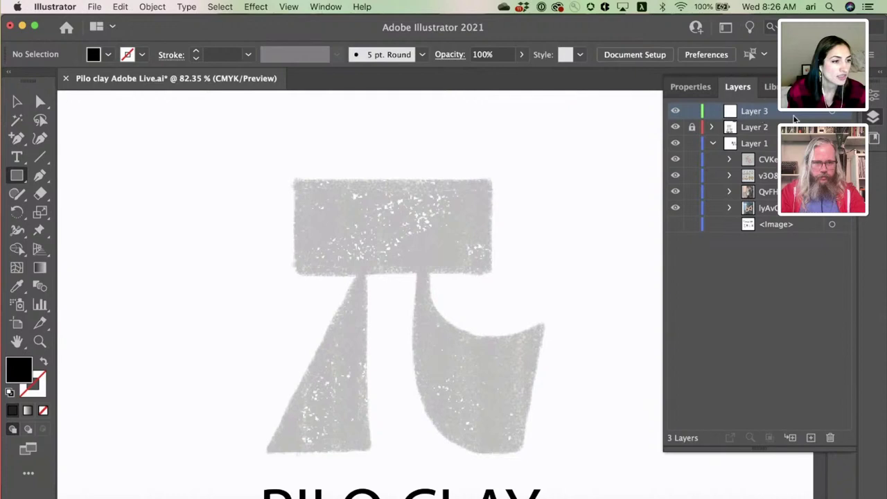
click(875, 95)
click(873, 116)
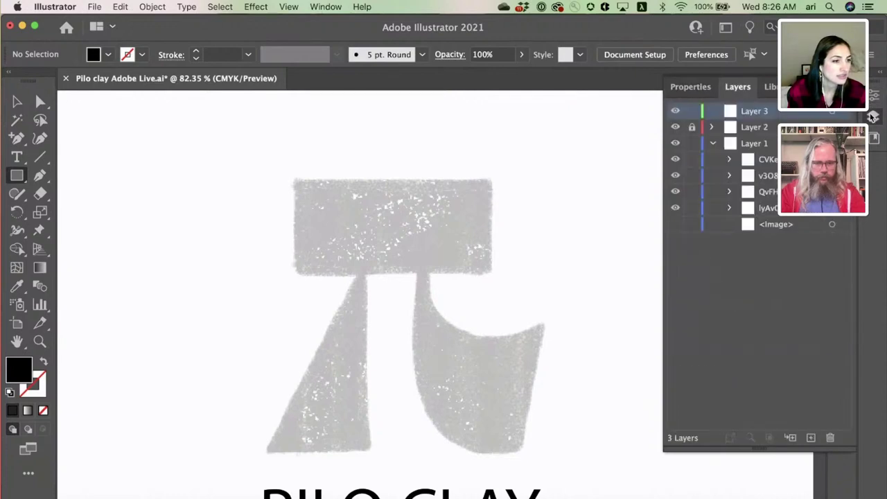
click(874, 116)
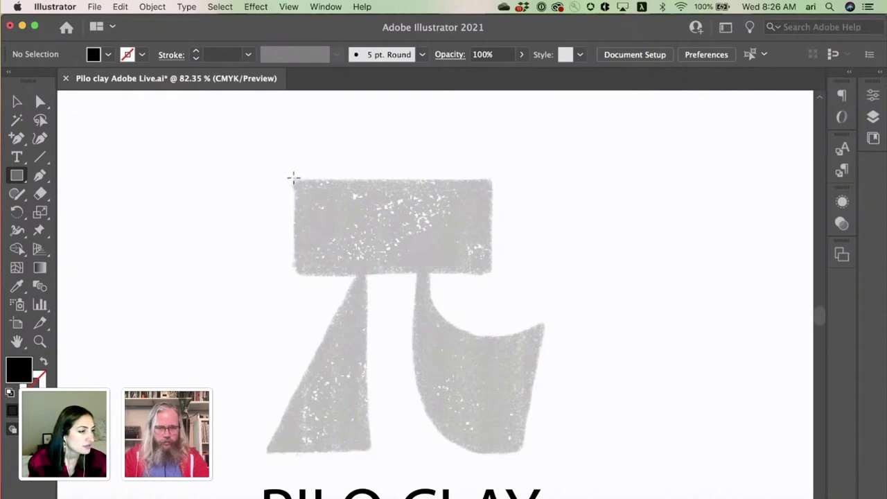
Step: Draw a rectangle over the sketch's top bar and swap its colours to no fill with a black 1 pt stroke
drag(295, 178, 494, 274)
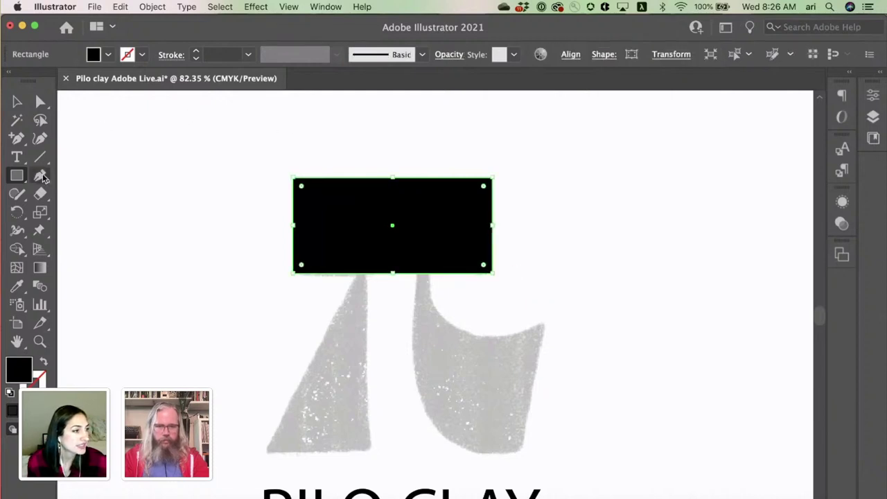
click(42, 364)
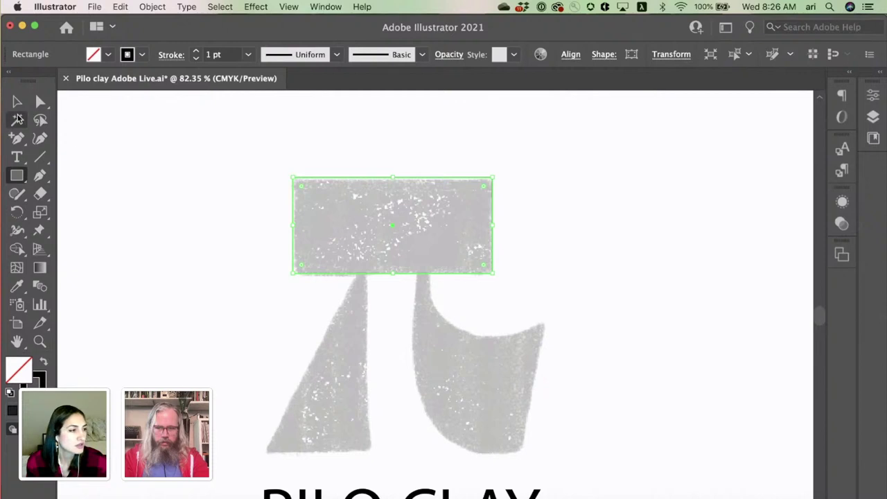
Step: Trace the pi's left leg with the Pen tool as a closed straight-sided shape whose narrow top overlaps the bar
click(39, 175)
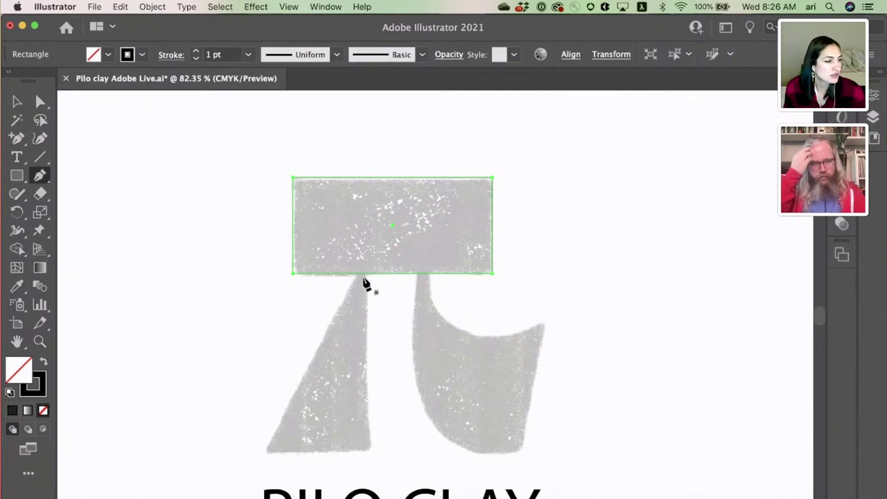
scroll(366, 284, up, 5)
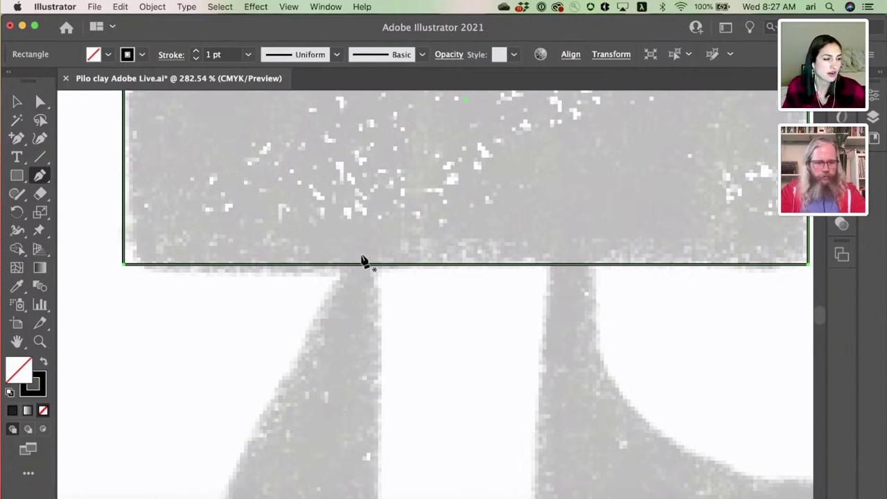
scroll(364, 263, down, 4)
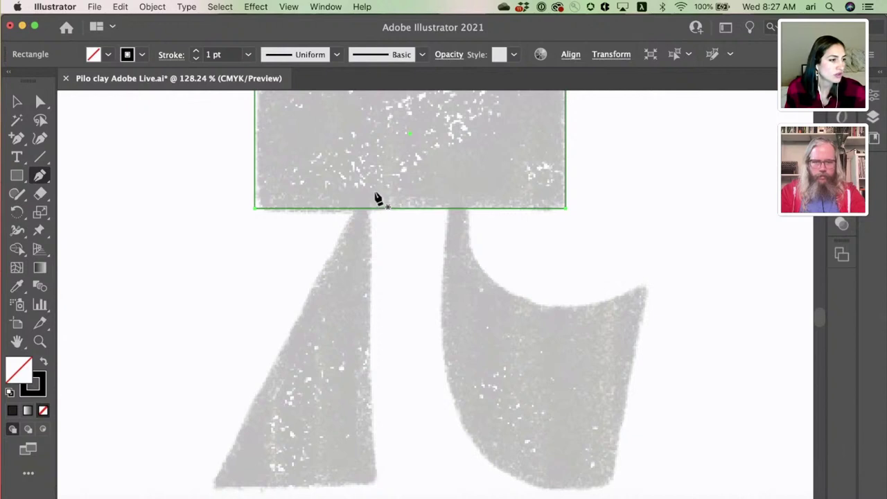
click(372, 189)
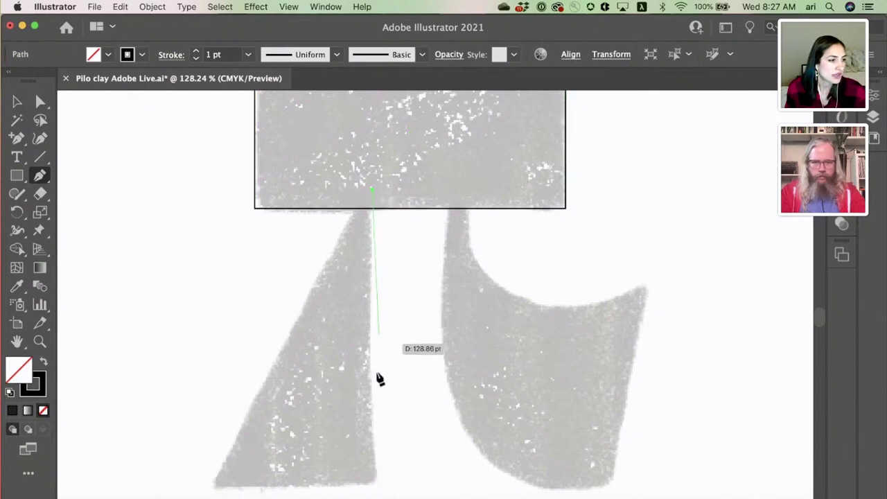
click(373, 483)
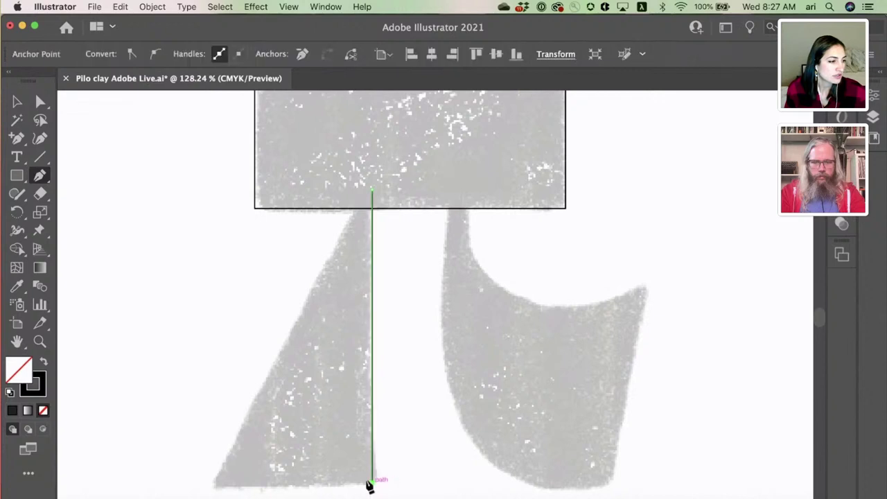
click(213, 484)
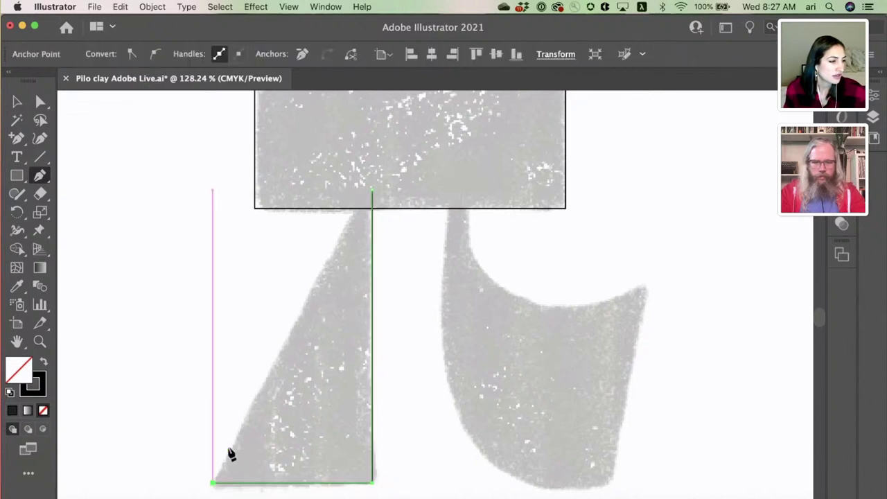
click(365, 194)
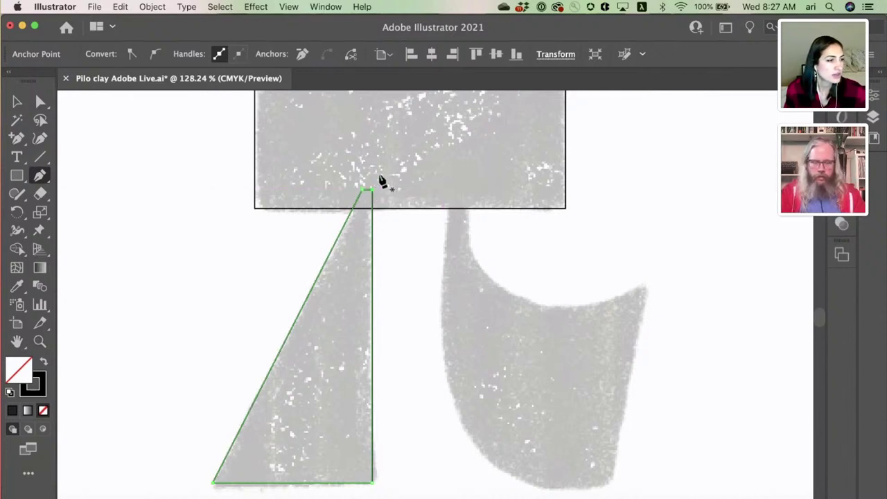
key(super+shift+a)
scroll(383, 182, up, 1)
scroll(382, 181, up, 5)
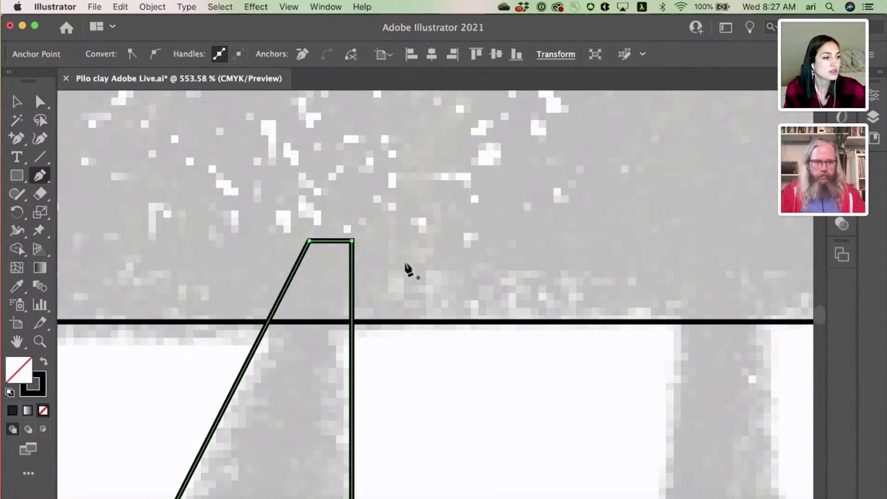
scroll(407, 269, down, 8)
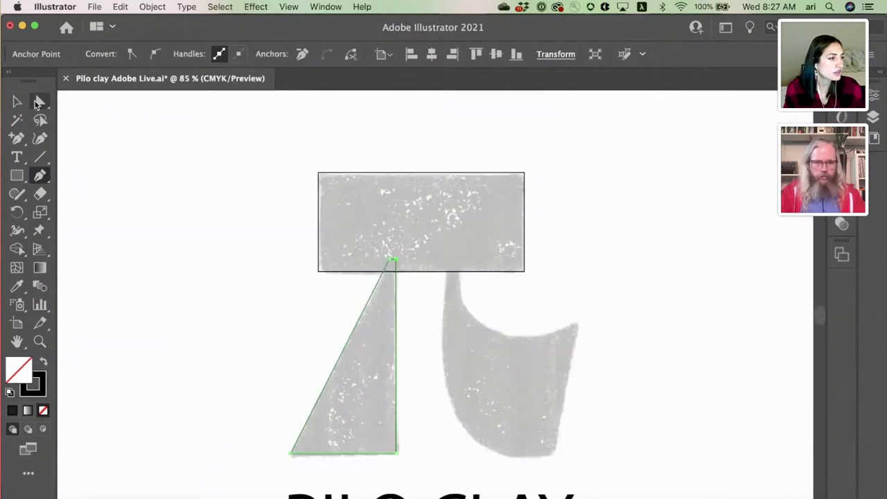
click(17, 101)
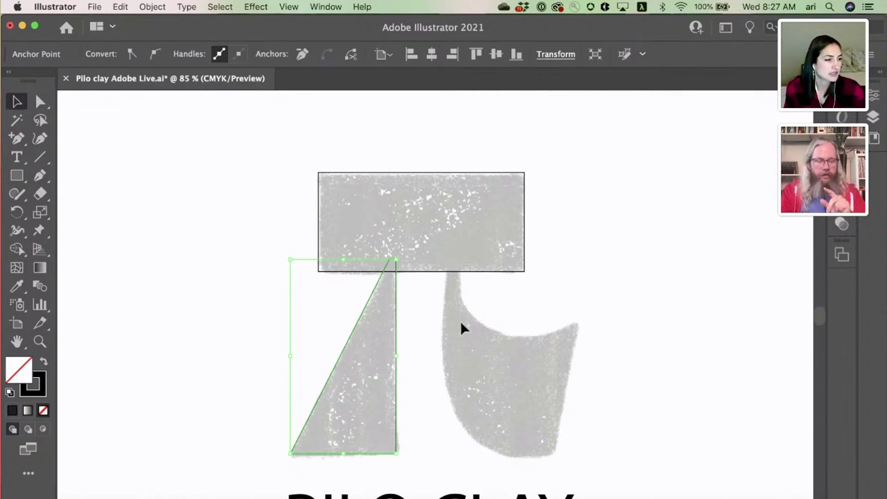
scroll(463, 329, up, 2)
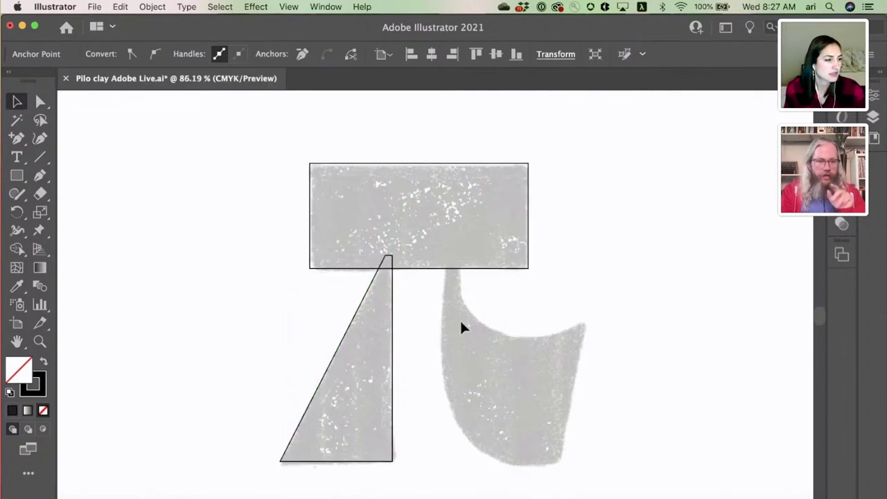
Step: Start tracing the pi's right leg from inside the bar, following its outer curve and bottom edge to the lower-right corner
click(39, 175)
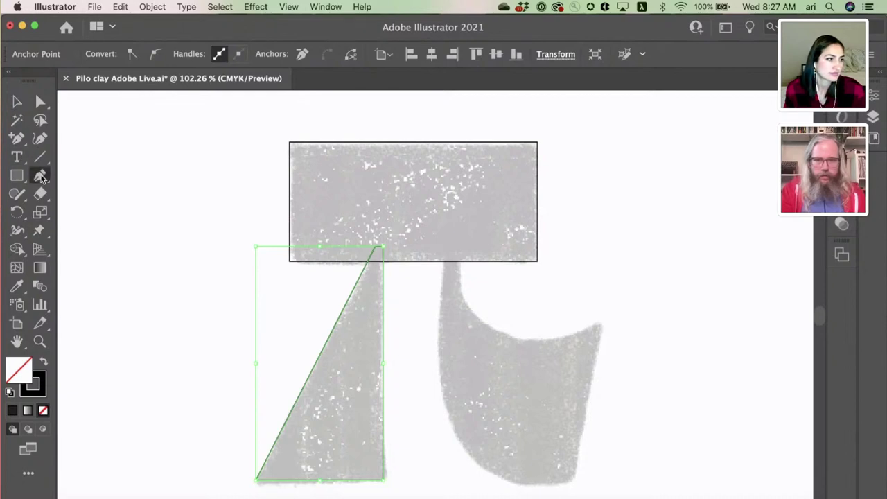
super+click(447, 253)
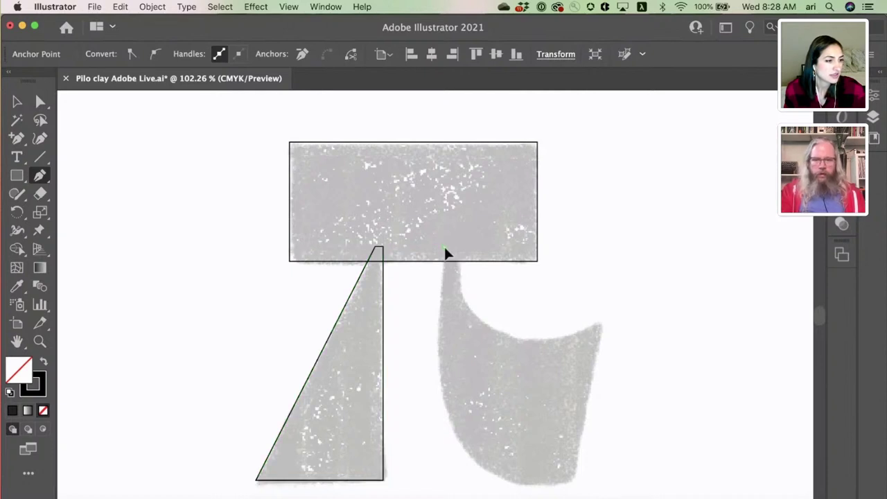
click(441, 297)
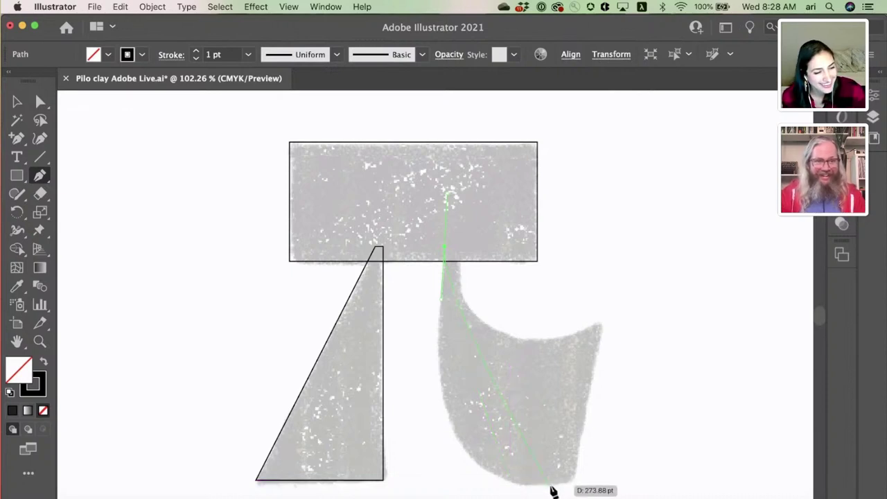
drag(524, 489, 573, 454)
scroll(579, 485, up, 5)
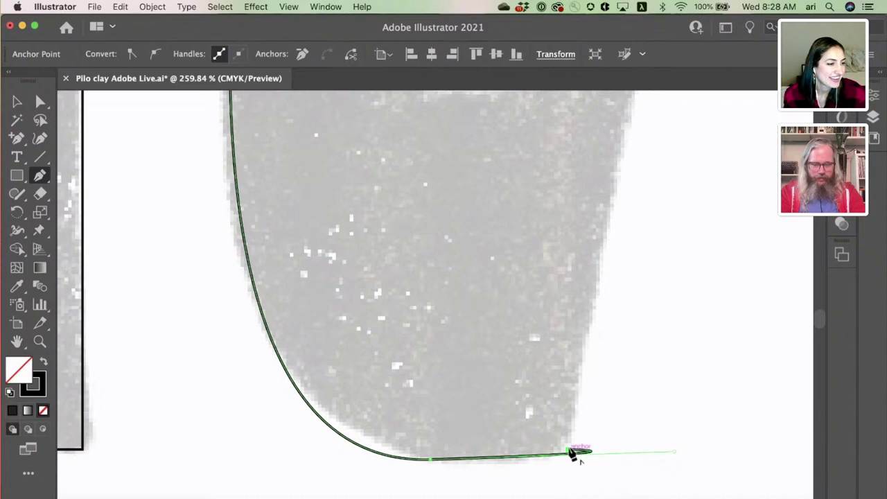
scroll(572, 454, down, 1)
scroll(573, 454, down, 3)
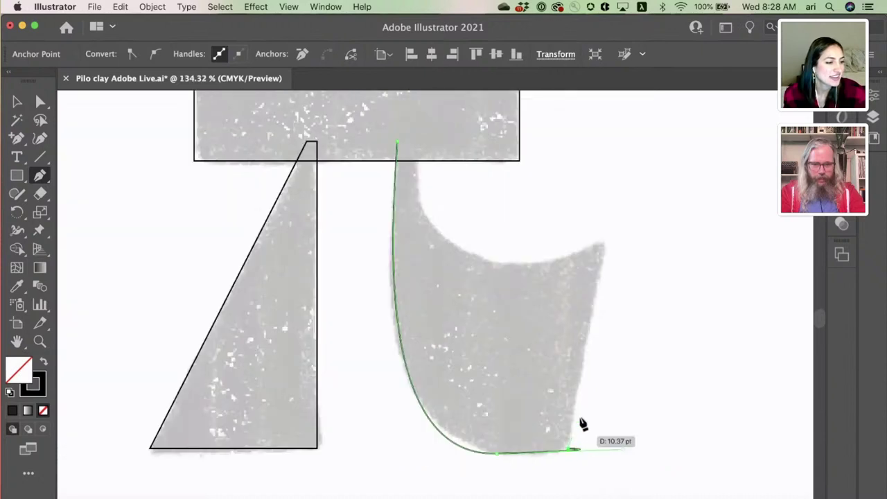
Step: Continue the right leg's path up its straight right side to the pointed tip and back along the concave upper edge
click(607, 242)
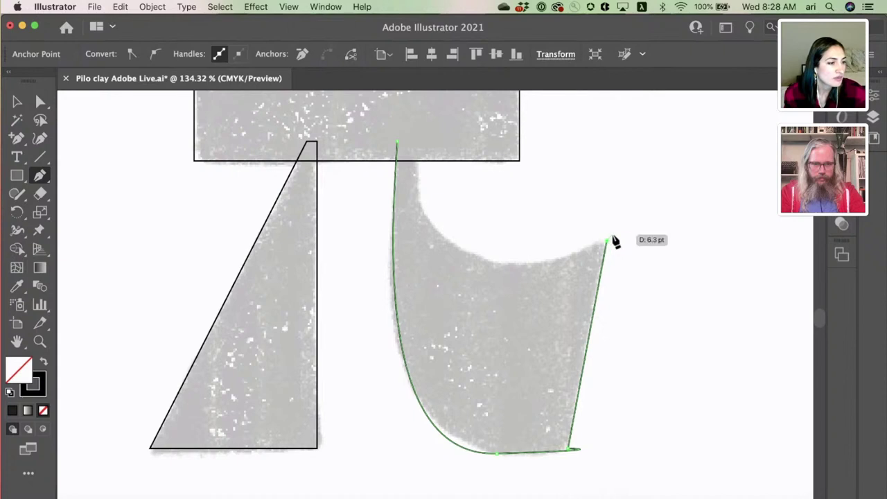
scroll(616, 241, up, 5)
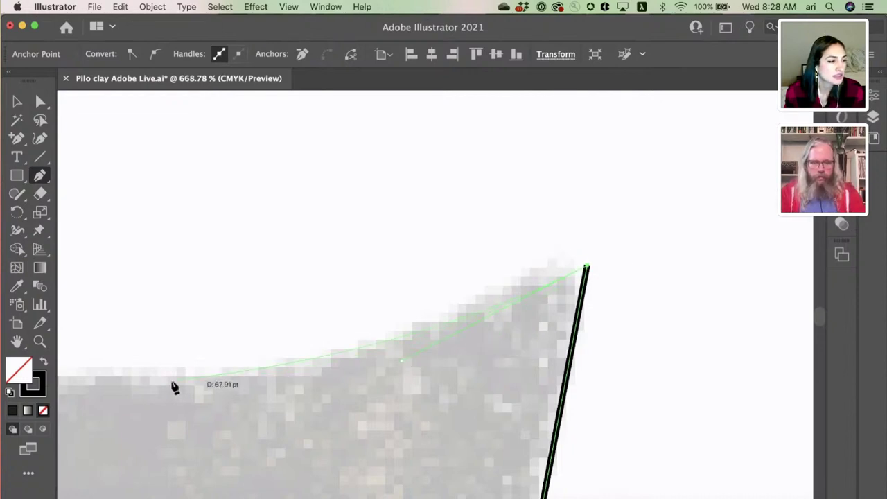
click(89, 379)
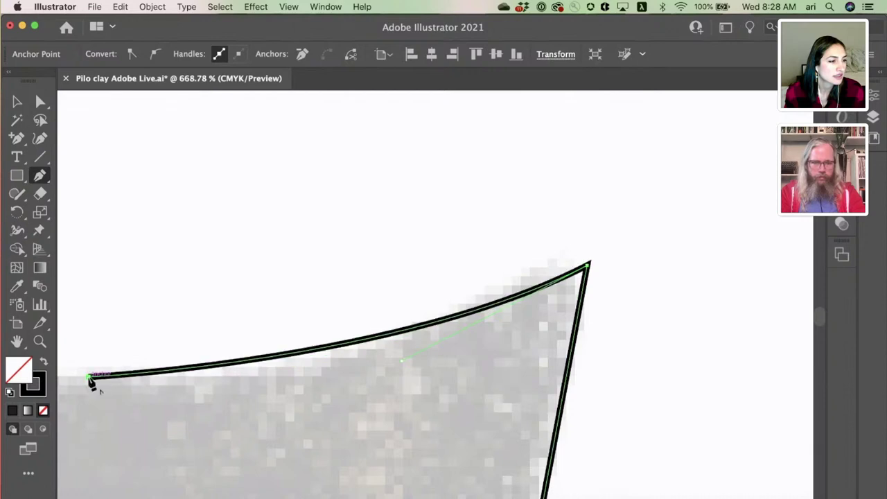
Step: Set the stroke corner of the right leg's path to Round Join, comparing it with the bevel join at the pointed tip
scroll(590, 272, up, 5)
scroll(590, 272, up, 1)
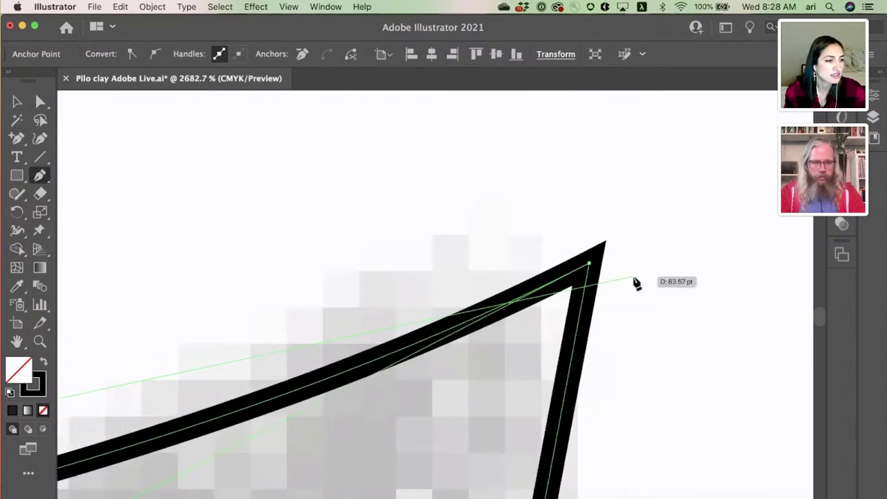
scroll(636, 281, right, 5)
scroll(635, 281, down, 2)
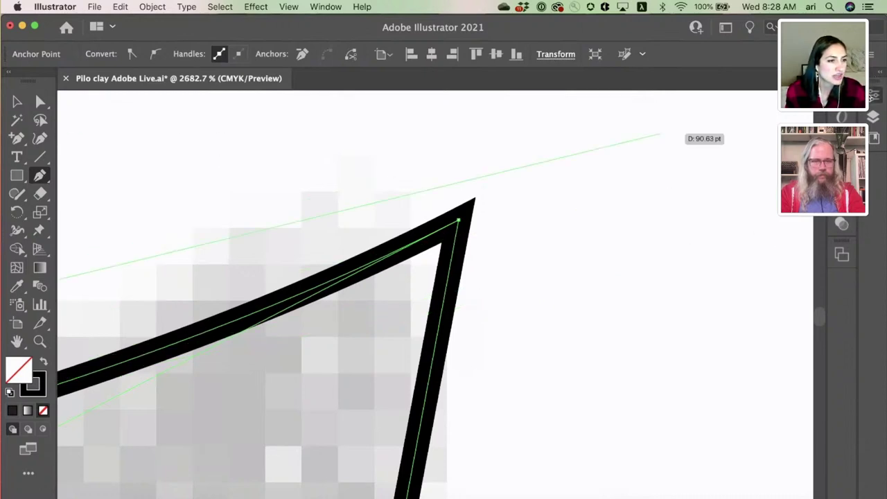
click(873, 96)
click(701, 284)
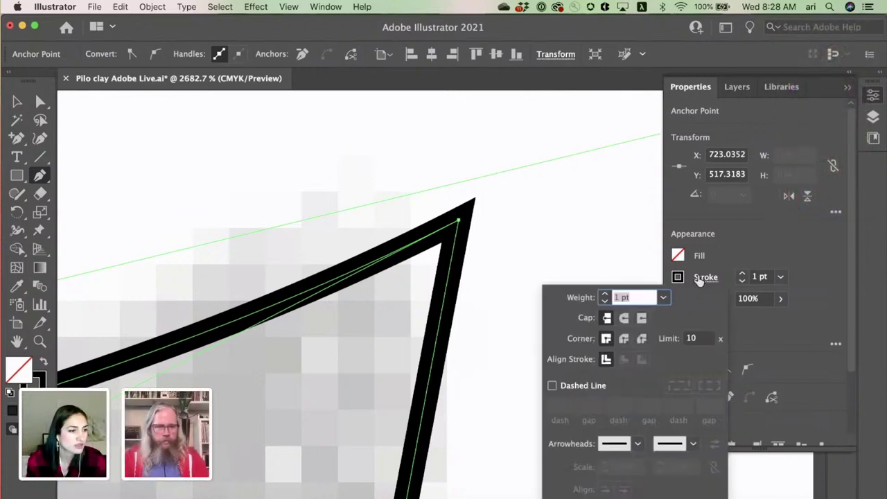
click(625, 340)
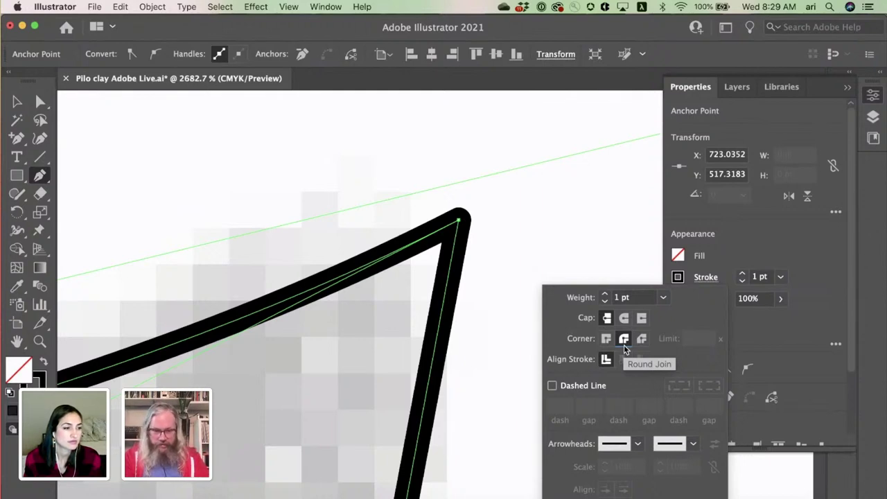
click(641, 339)
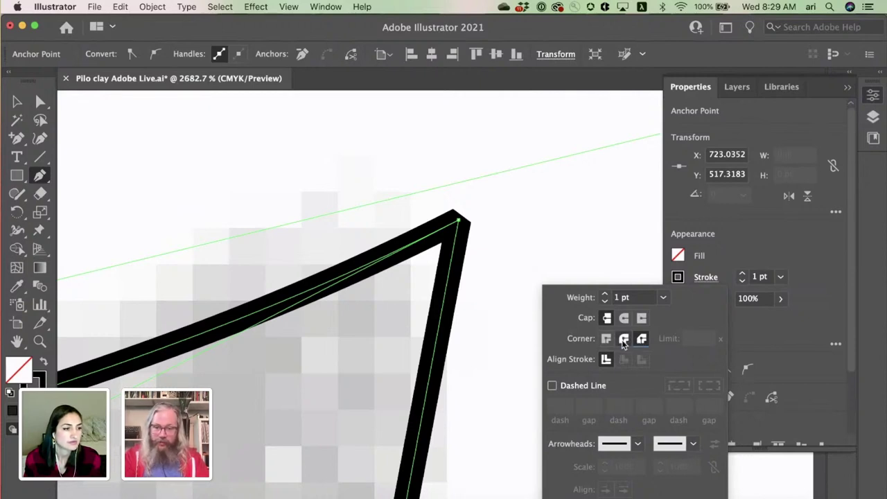
click(624, 339)
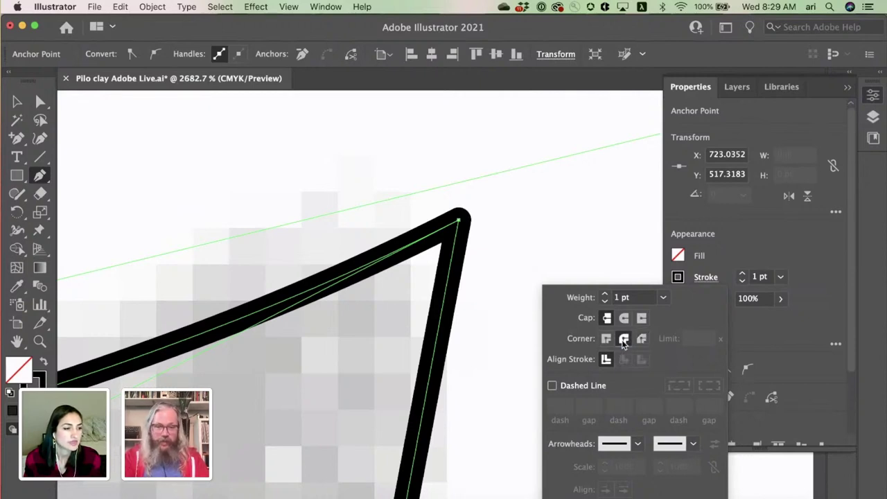
click(722, 256)
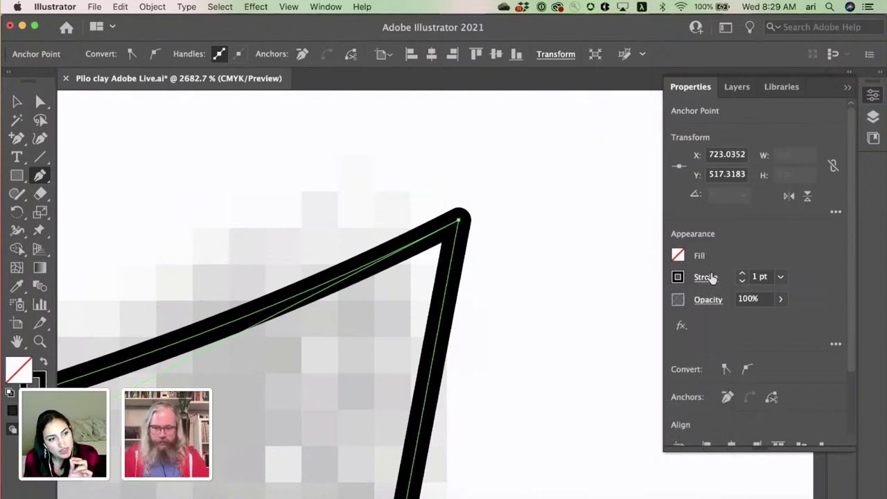
click(712, 278)
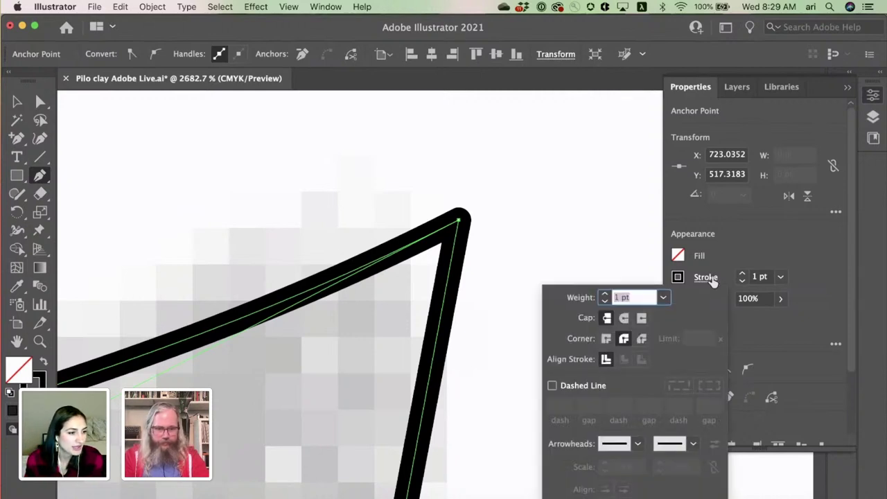
click(712, 278)
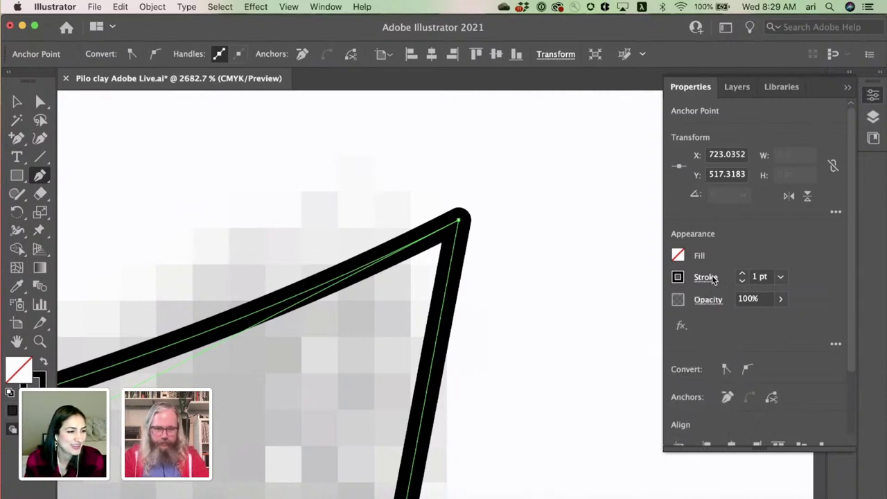
Step: Set the stroke corner of the right leg's path to Miter Join
click(876, 99)
click(881, 102)
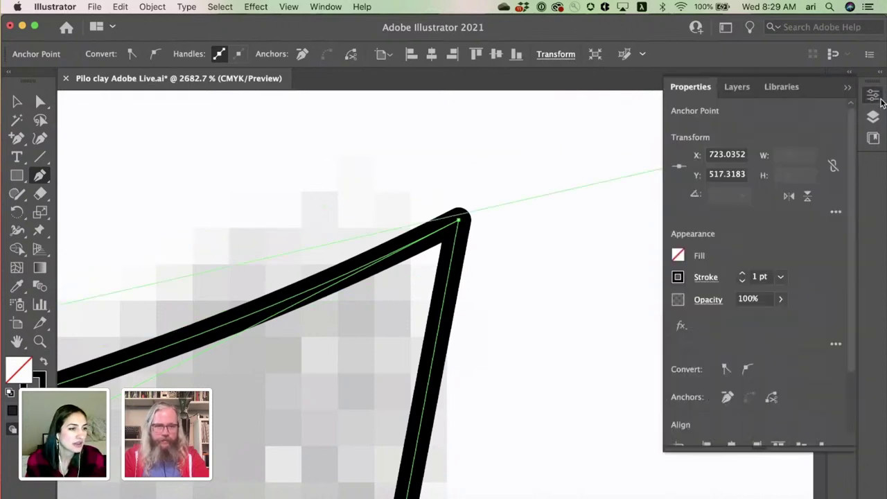
click(704, 283)
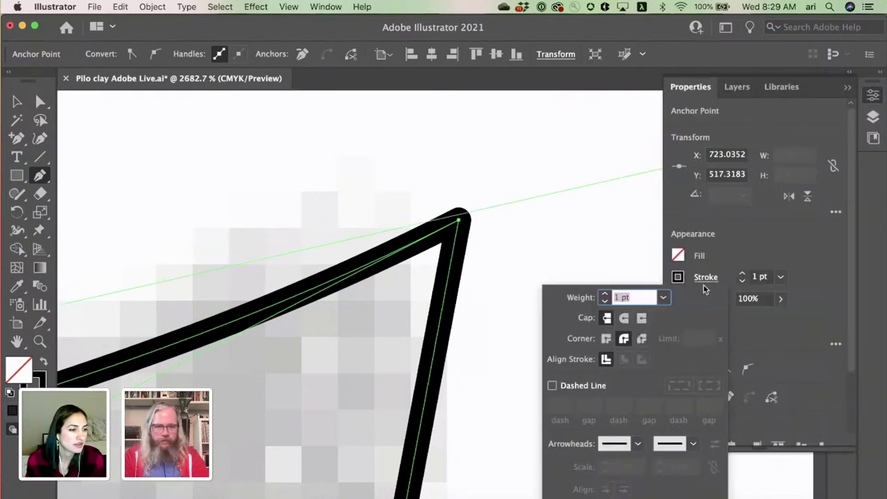
click(606, 339)
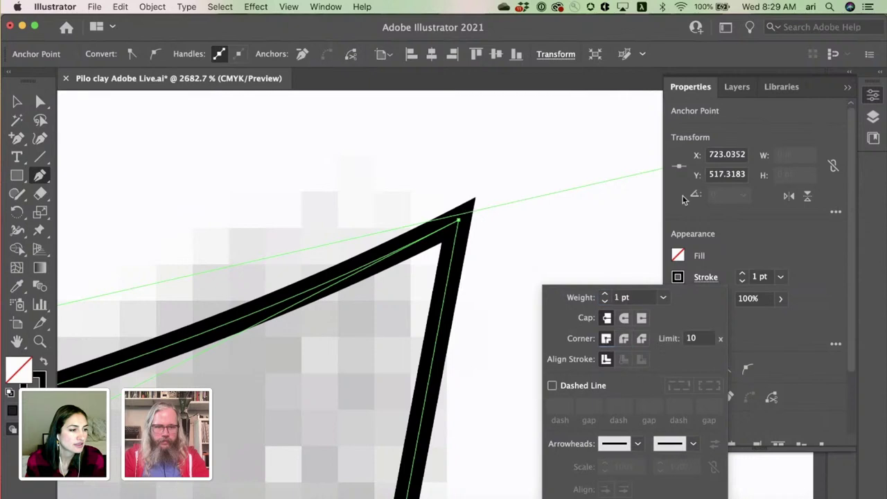
click(873, 101)
click(874, 100)
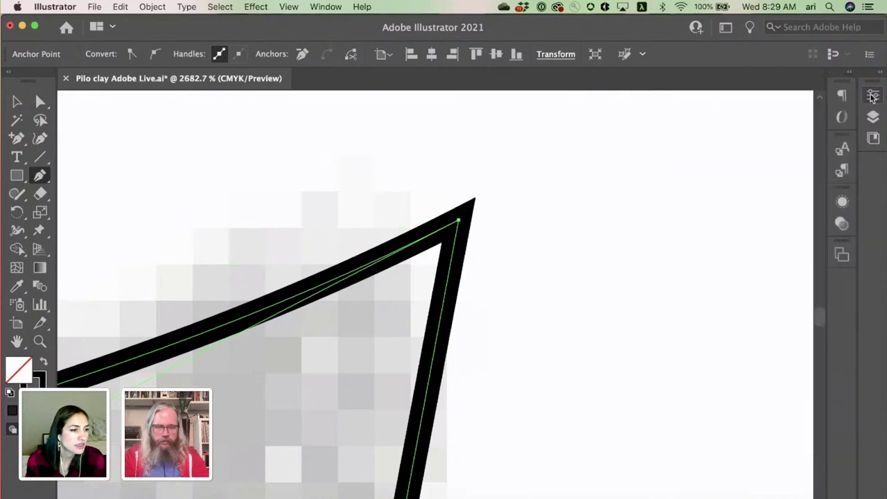
Step: Undo the concave upper edge back to the pointed tip and blunt the tip with a short slanted straight segment
click(459, 221)
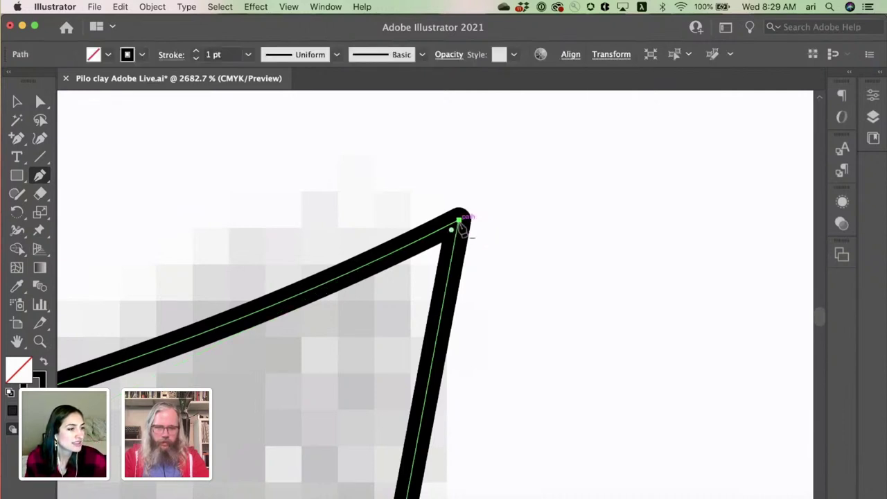
key(super+z)
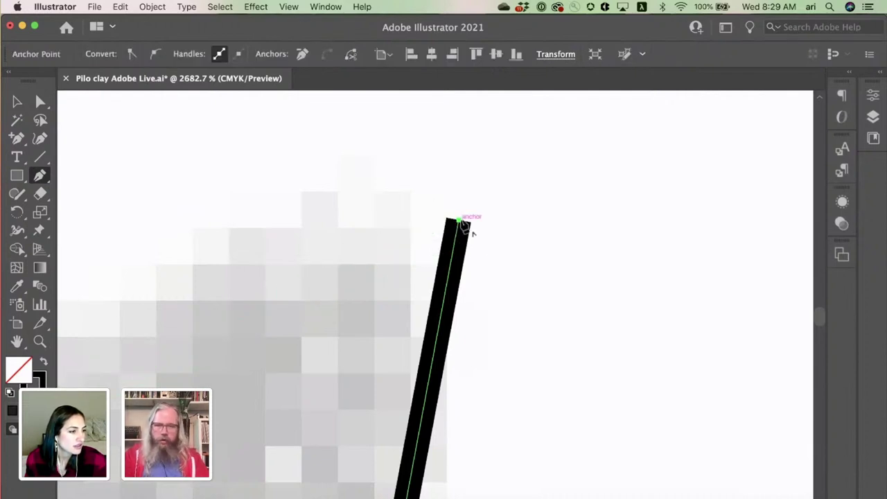
drag(460, 223, 390, 162)
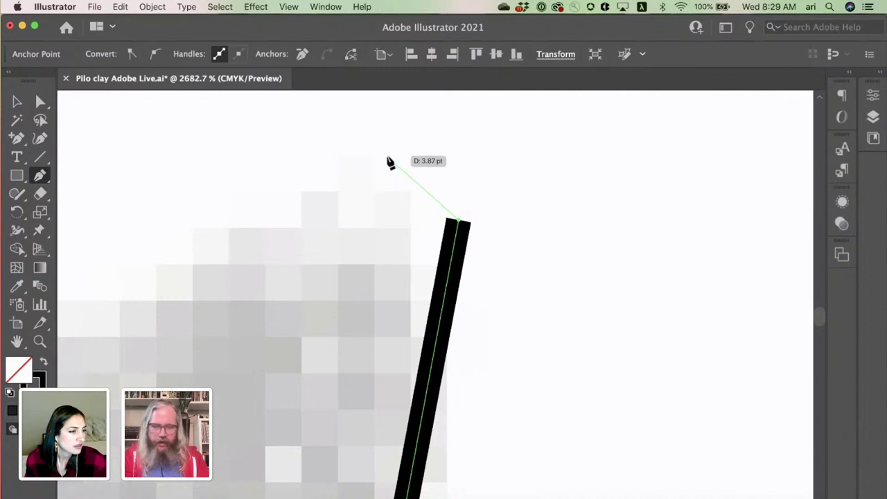
click(366, 168)
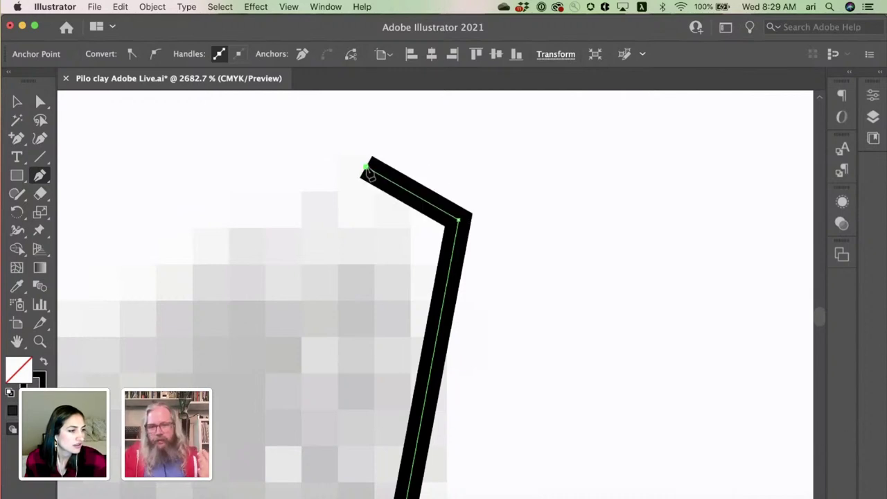
Step: Trace the right leg's concave upper edge with curved anchors up into the bar and close the path across its narrow top
scroll(369, 172, down, 5)
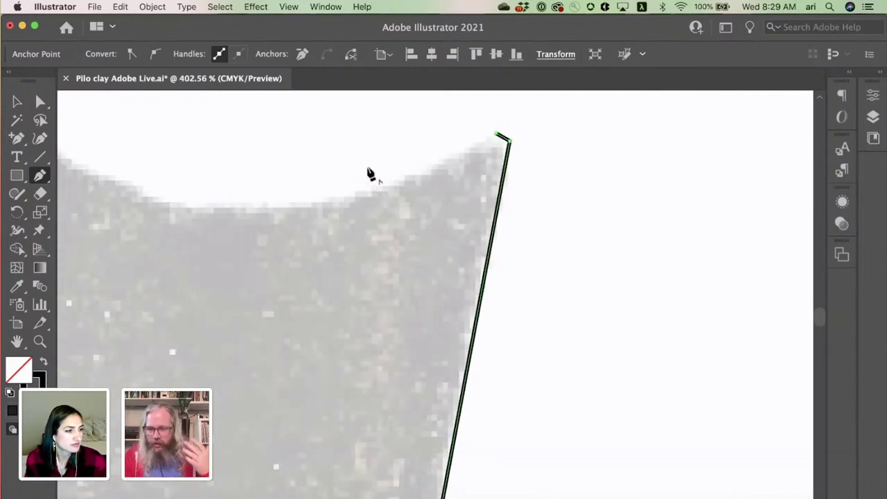
scroll(369, 173, up, 2)
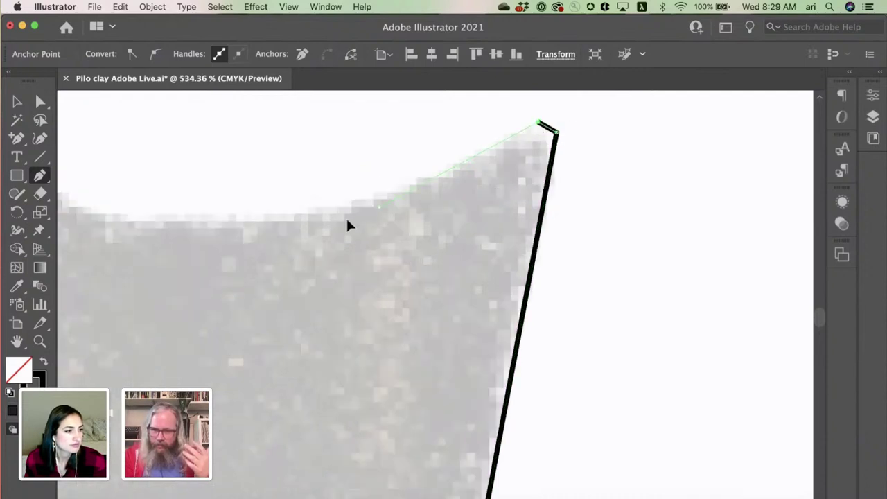
scroll(160, 231, down, 5)
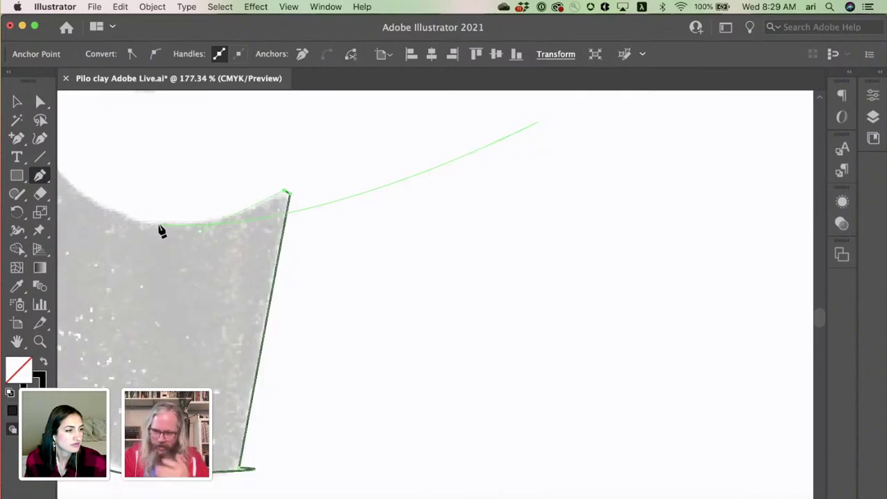
scroll(166, 232, left, 3)
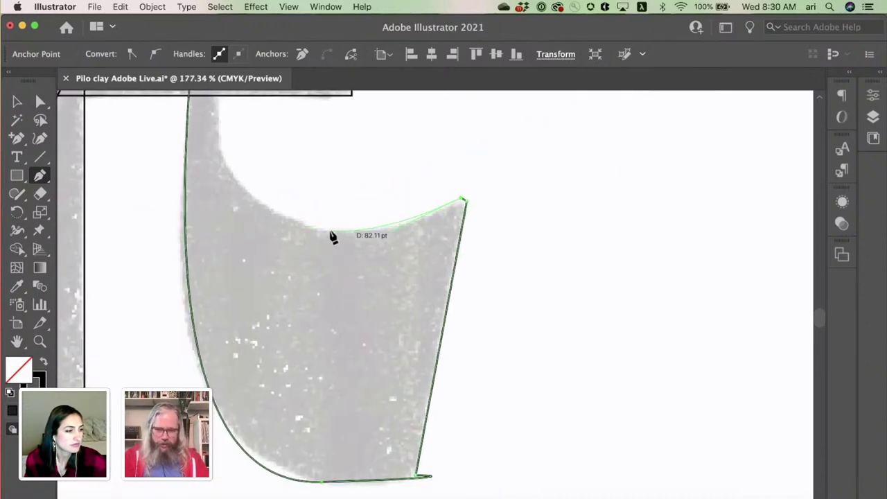
drag(330, 231, 294, 232)
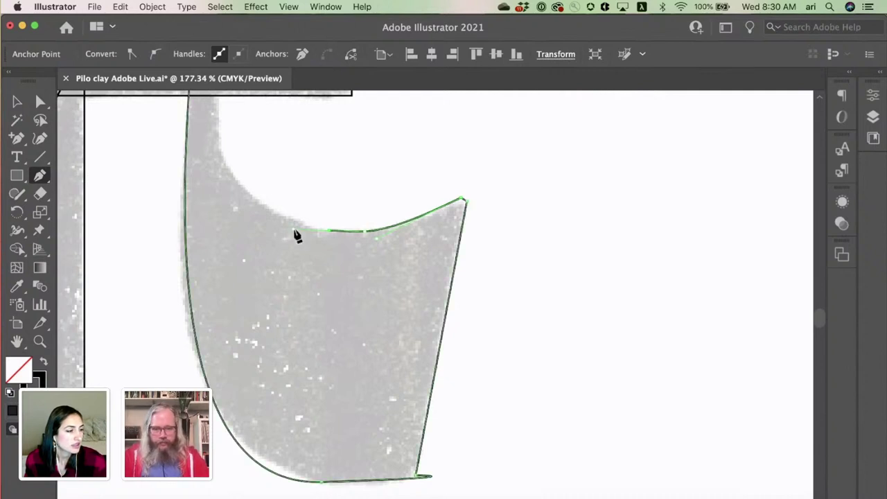
scroll(294, 235, up, 2)
scroll(294, 234, left, 2)
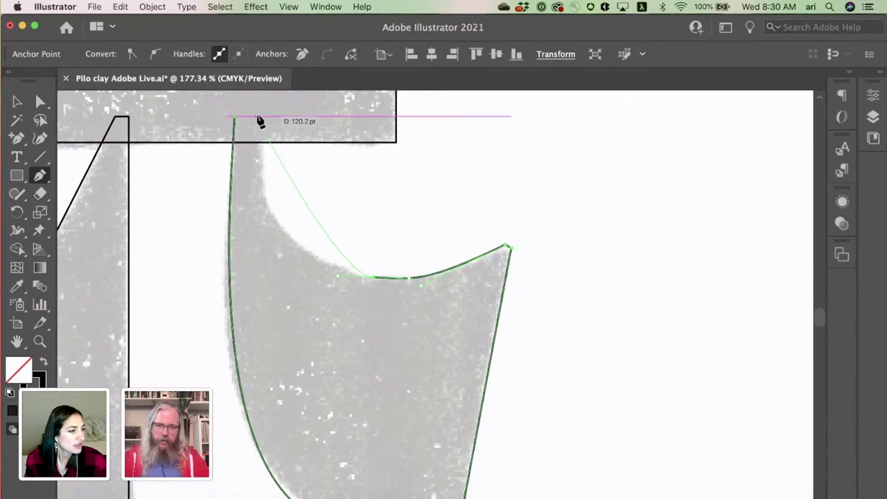
drag(261, 117, 263, 139)
scroll(259, 168, up, 3)
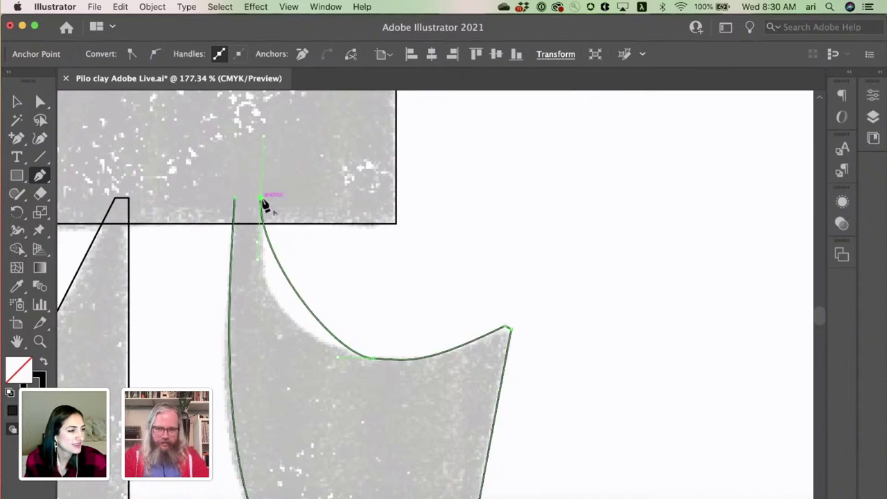
drag(235, 199, 239, 201)
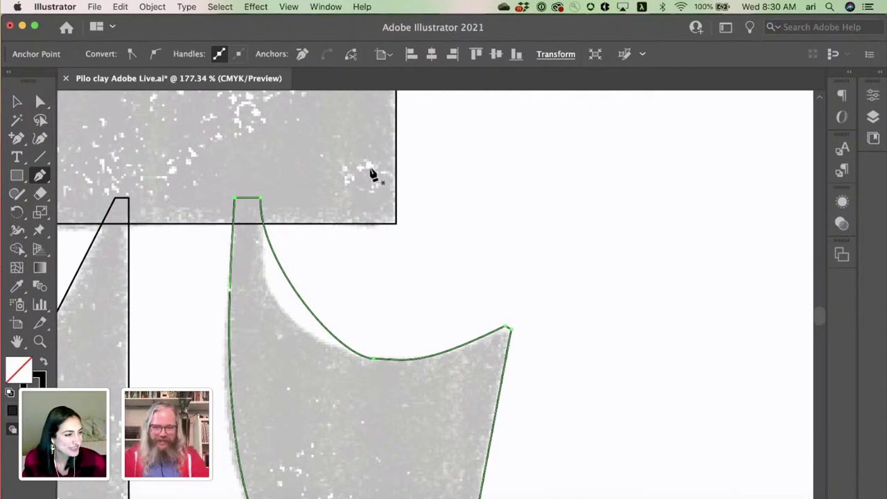
Step: Adjust the handles of the right leg's inner curve between the bar and the lowest anchor to follow the sketch edge
scroll(396, 188, down, 3)
scroll(396, 188, left, 2)
click(39, 102)
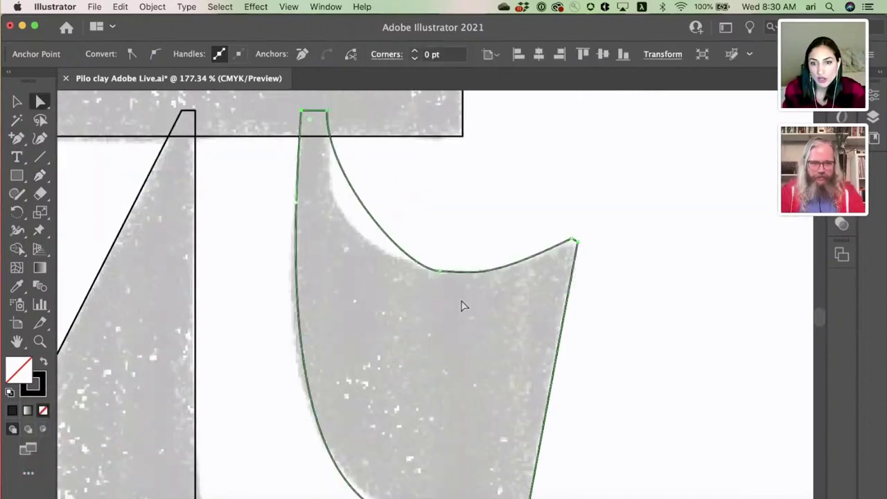
click(439, 273)
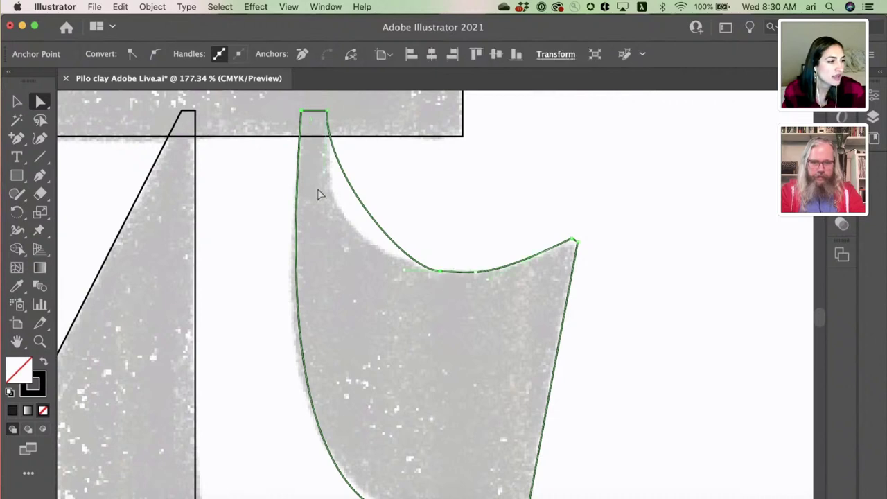
scroll(330, 185, up, 3)
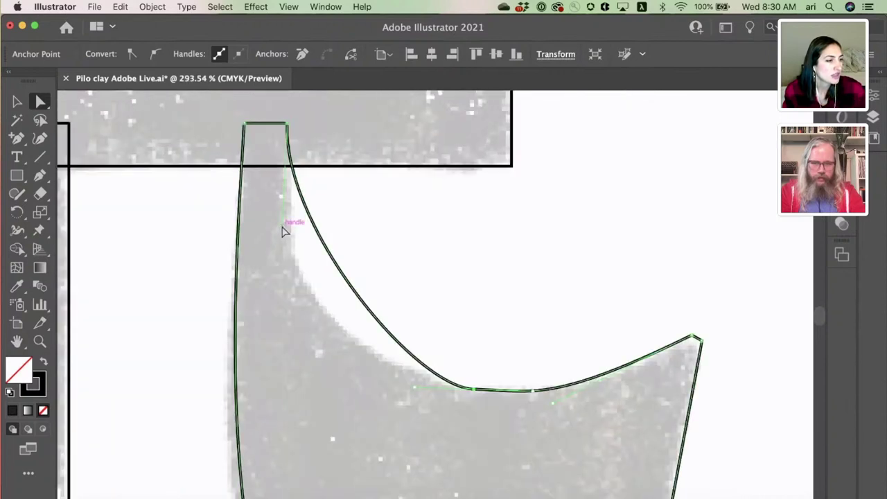
drag(281, 227, 296, 371)
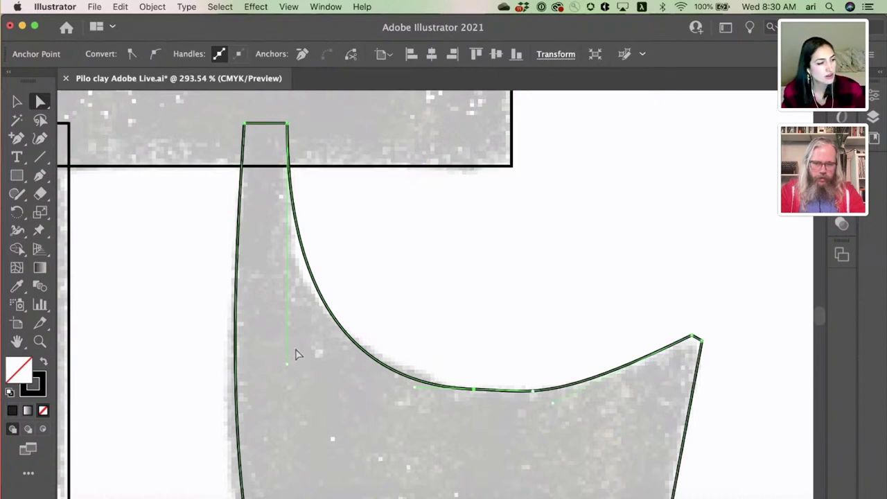
scroll(297, 355, up, 4)
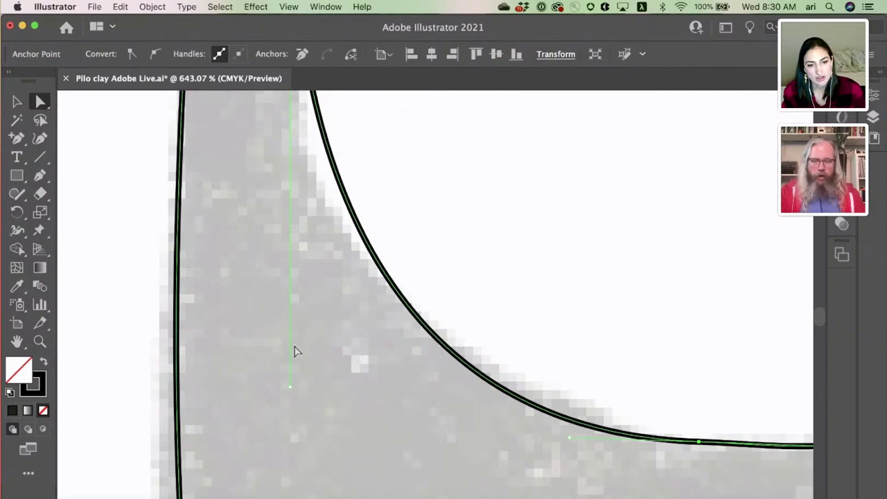
click(281, 341)
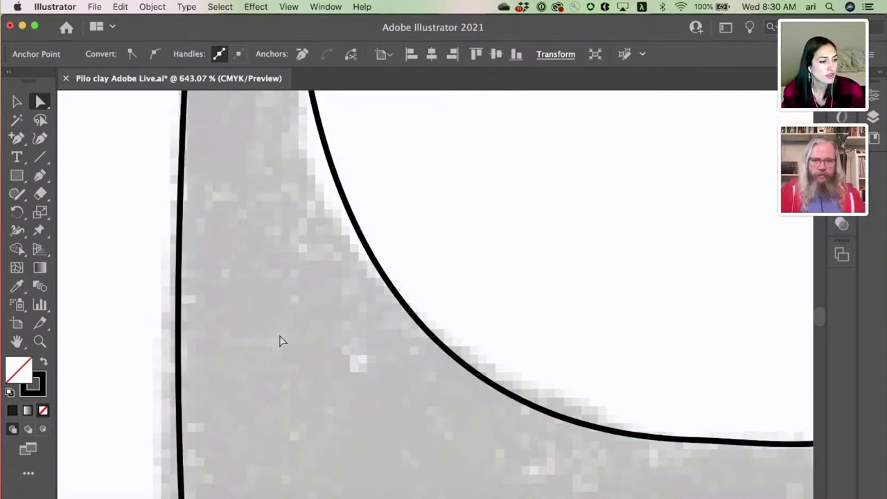
scroll(281, 341, down, 1)
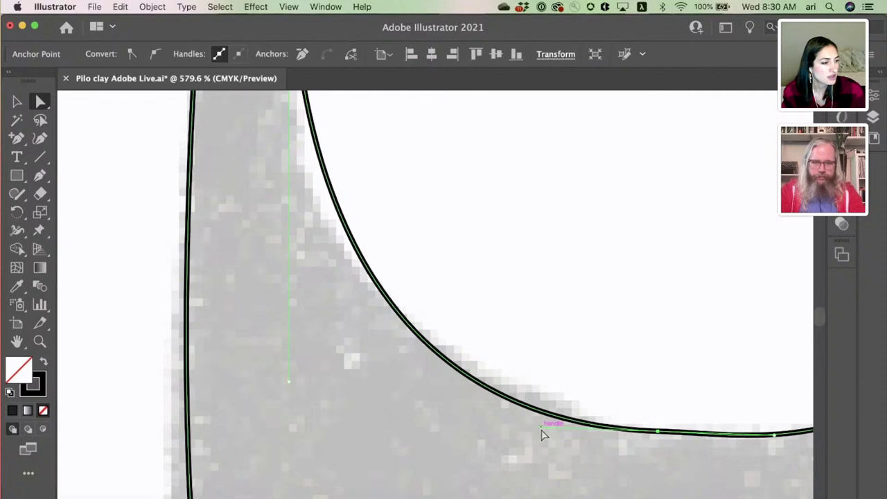
drag(533, 427, 441, 420)
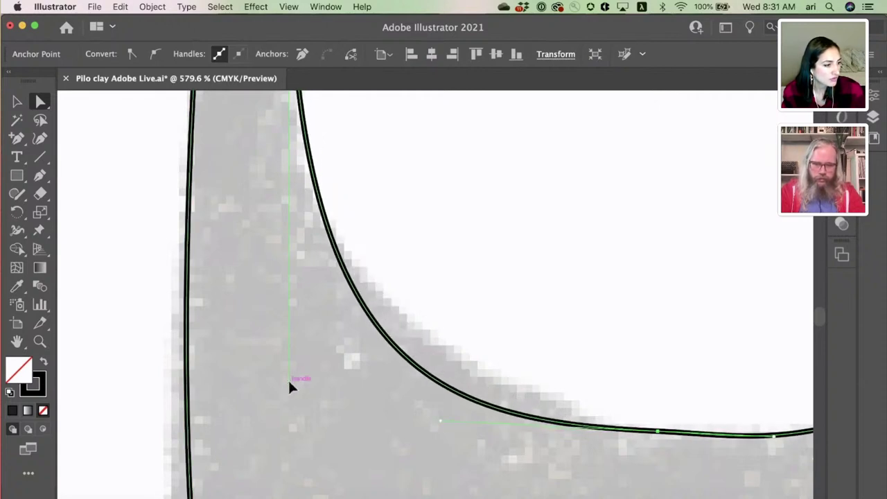
drag(288, 381, 290, 293)
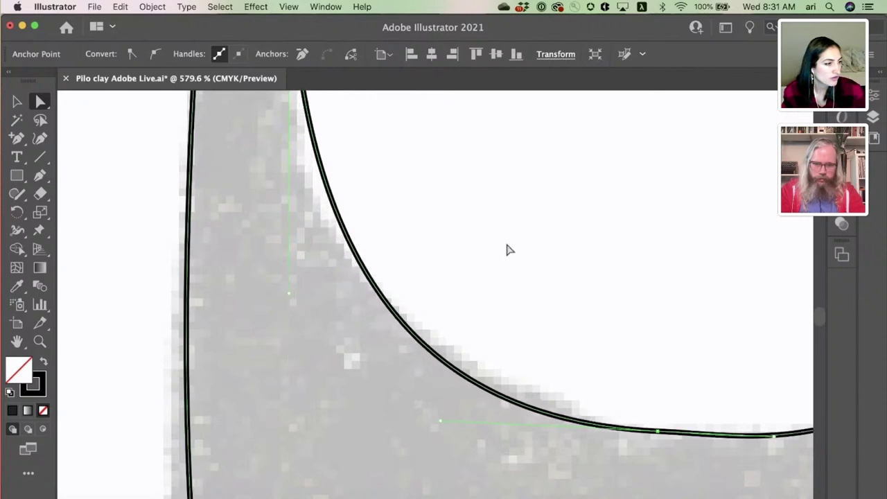
Step: Smooth the right leg's upper edge between its lowest anchor and the blunted tip by adjusting the curve handles, and deselect the path
scroll(508, 249, down, 5)
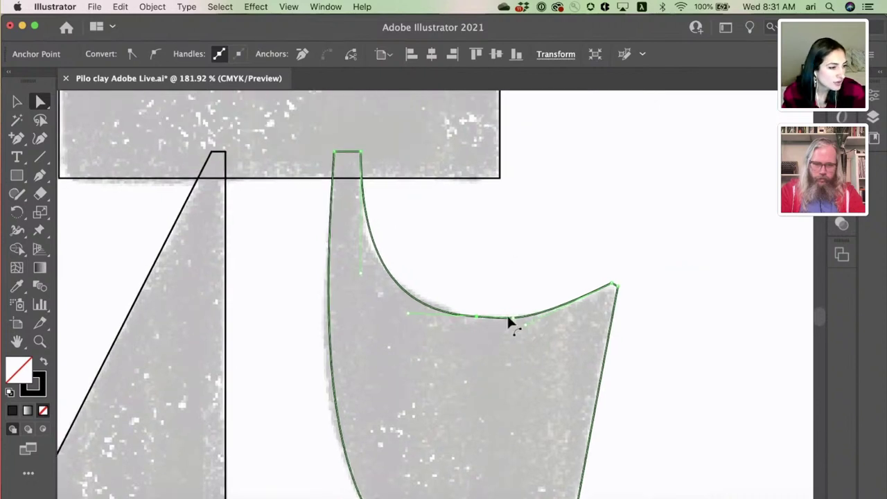
click(524, 321)
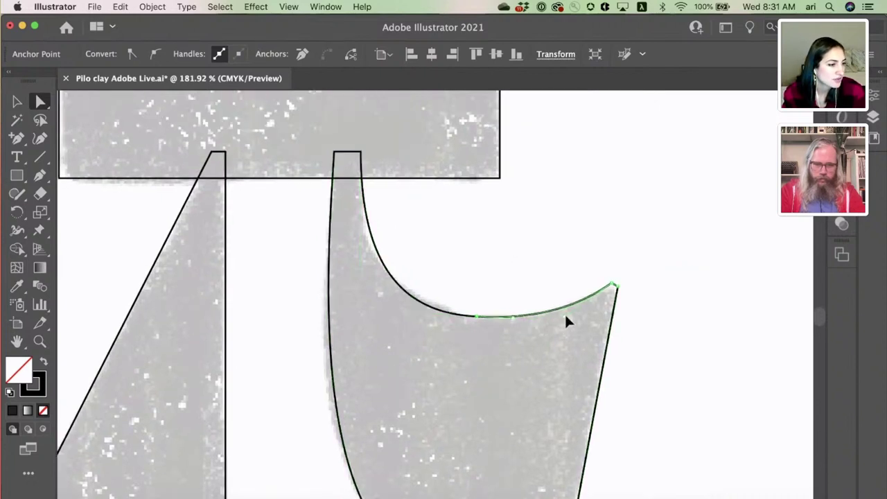
click(570, 310)
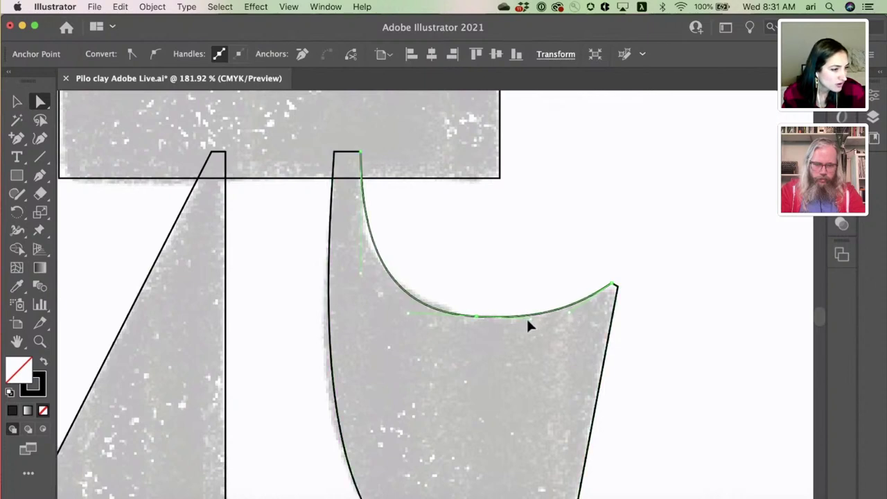
alt+click(526, 317)
click(684, 263)
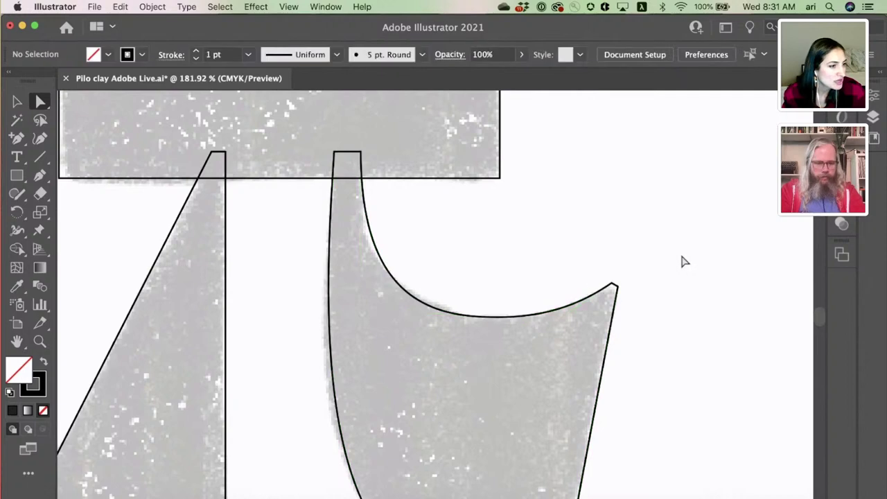
Step: Remove the overshooting spike at the right leg's lower-right corner by redirecting the handle inward along a gently curved bottom edge
scroll(683, 261, down, 5)
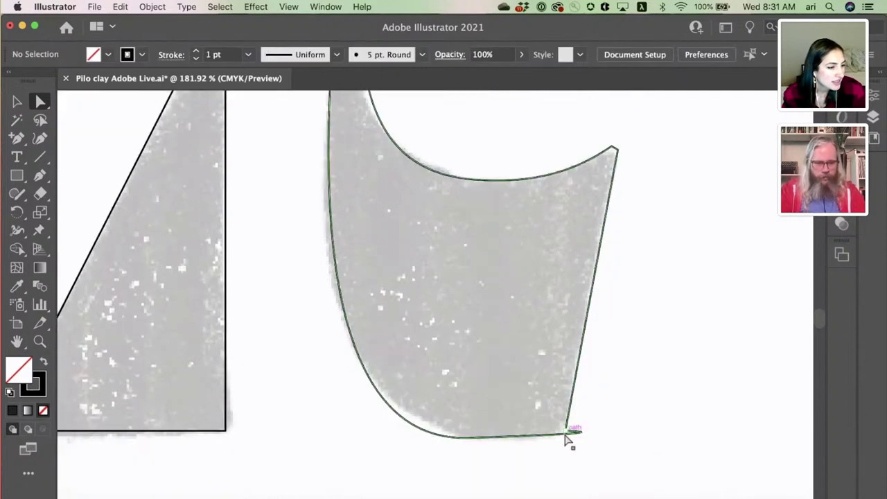
click(567, 435)
drag(558, 437, 532, 447)
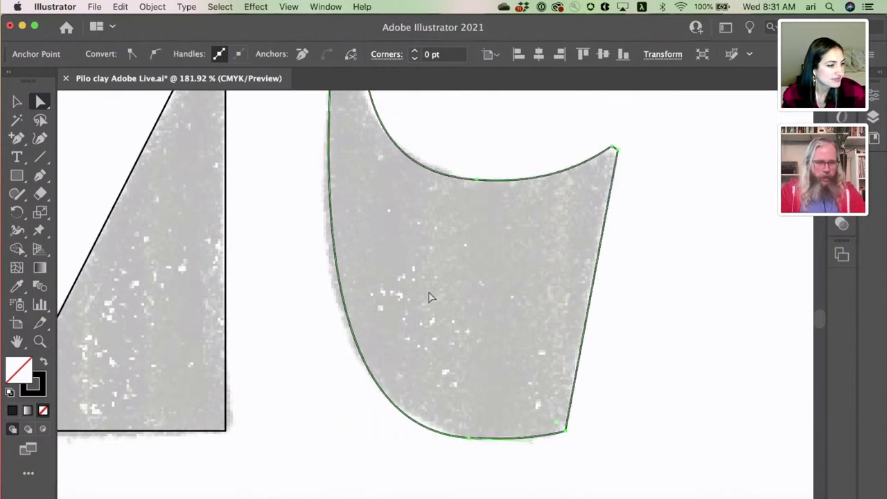
Step: Reshape the right leg's outer curve by shortening its bottom handle and lengthening its top handle along the sketch edge, and deselect the path
scroll(429, 298, down, 3)
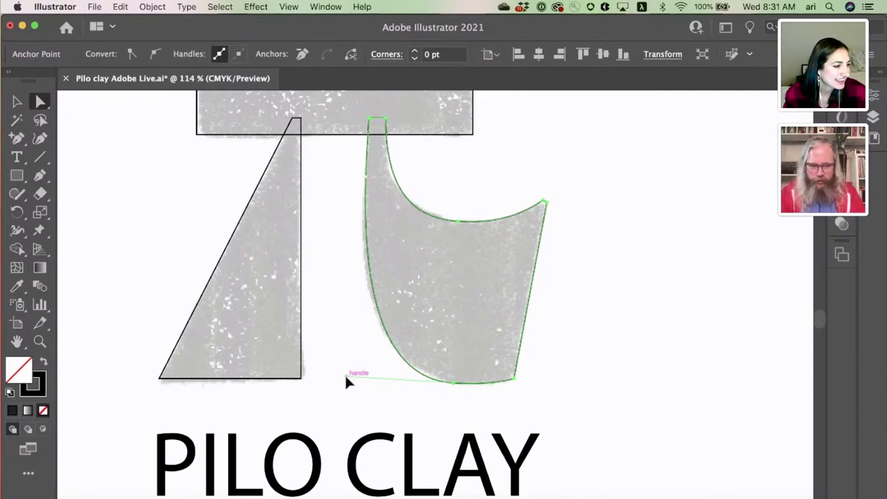
drag(347, 377, 393, 380)
click(382, 368)
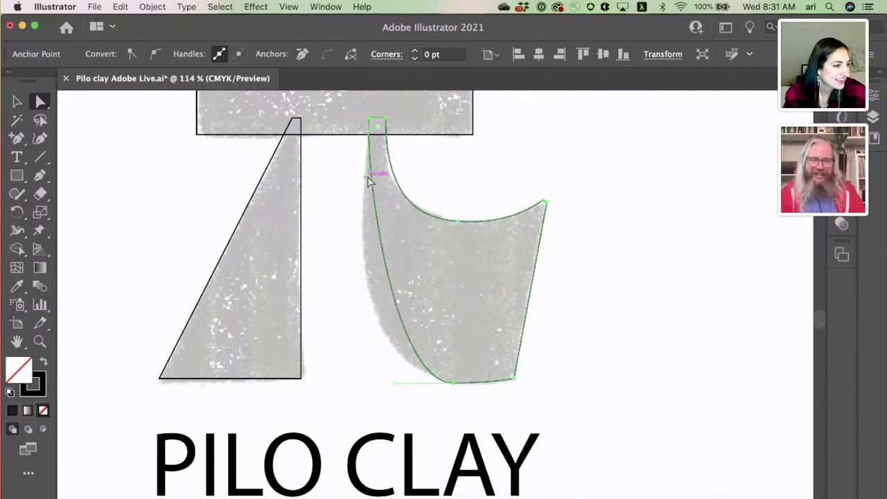
drag(374, 175, 341, 306)
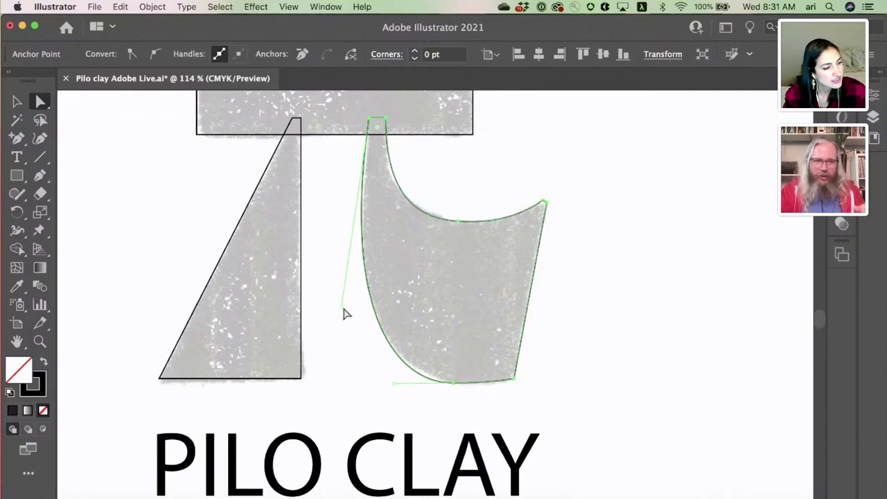
drag(391, 383, 390, 382)
click(614, 342)
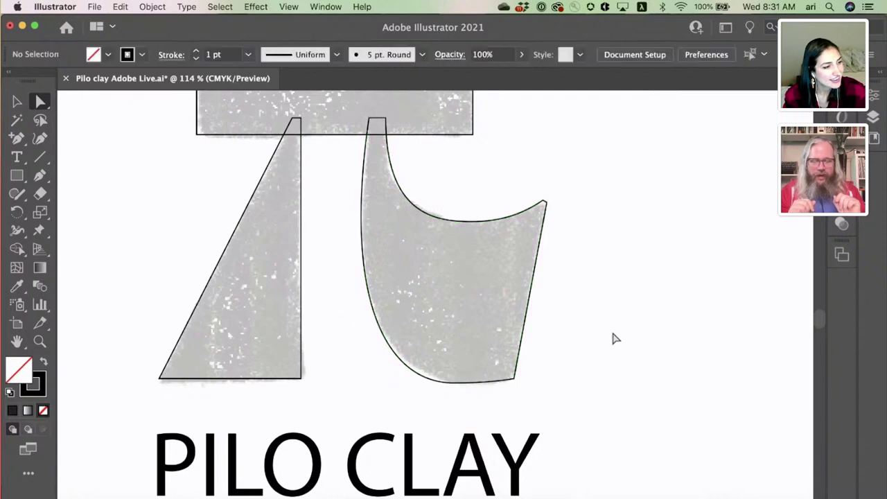
Step: Fill the bar and both legs of the traced pi with solid black and no stroke by swapping fill and stroke, and deselect them
key(super+0)
scroll(612, 339, up, 2)
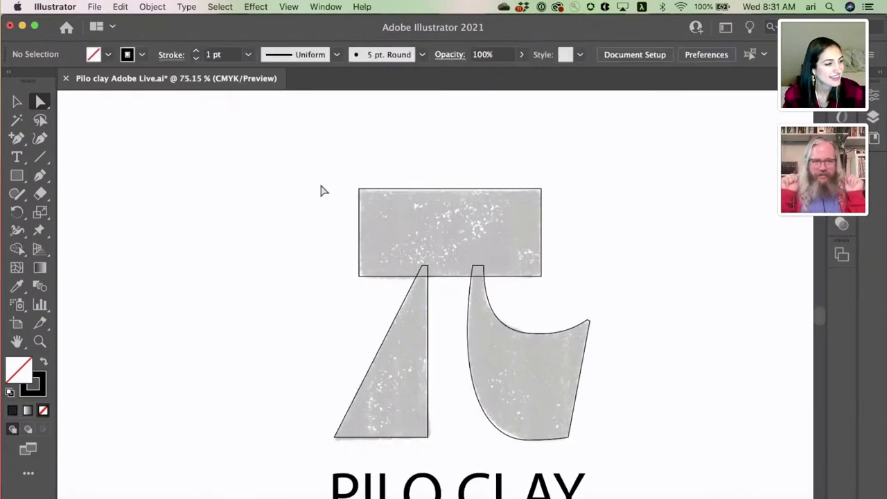
click(545, 440)
click(416, 220)
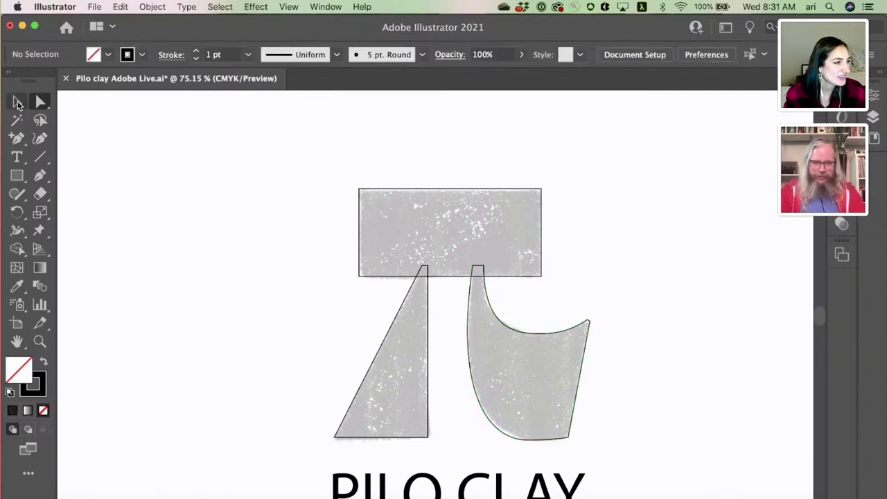
click(18, 102)
mouse_move(269, 151)
mouse_down()
mouse_move(634, 411)
mouse_move(629, 448)
mouse_up()
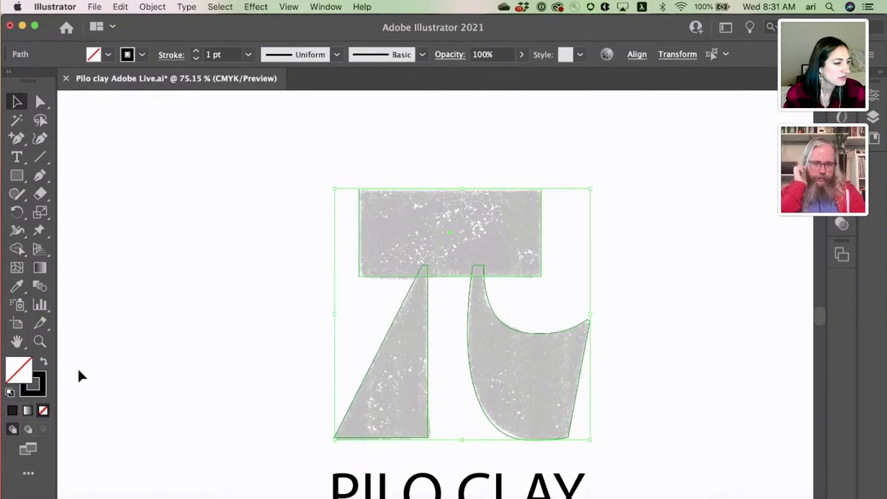
click(43, 361)
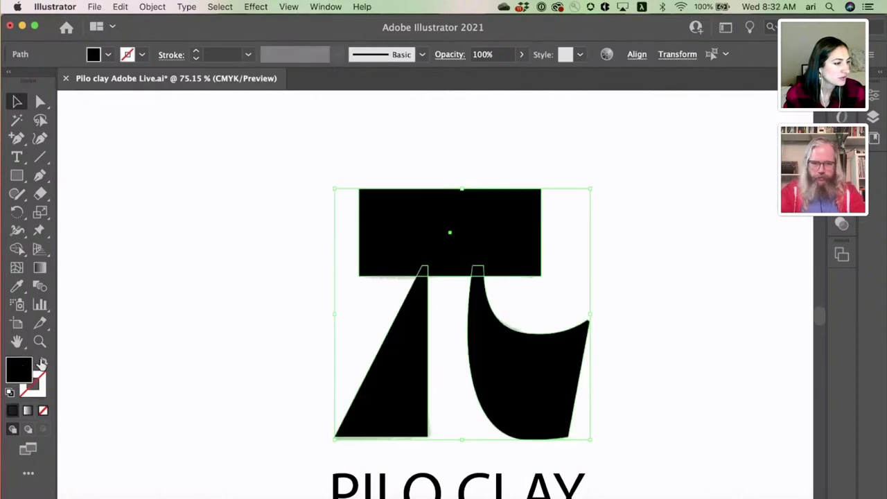
click(239, 301)
scroll(757, 251, right, 3)
scroll(756, 251, up, 1)
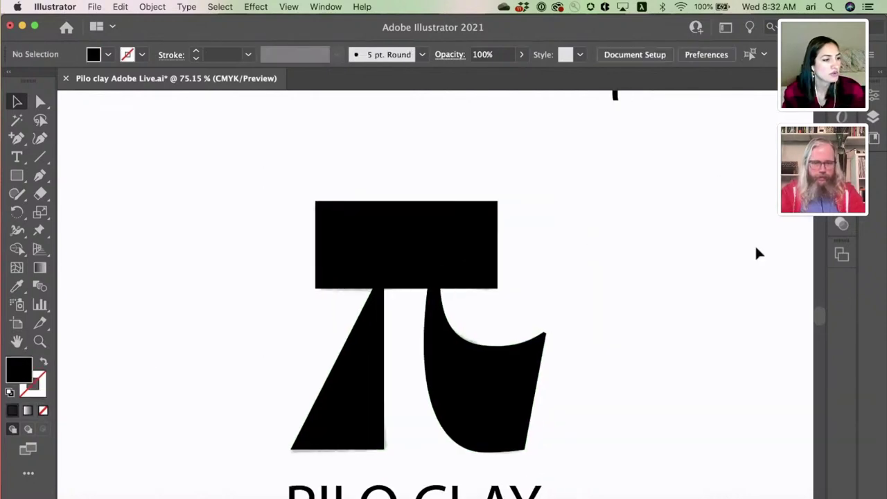
Step: Unlock Layer 2 and hide it so only the solid pi shapes on Layer 3 are shown
scroll(756, 250, down, 2)
scroll(756, 250, right, 1)
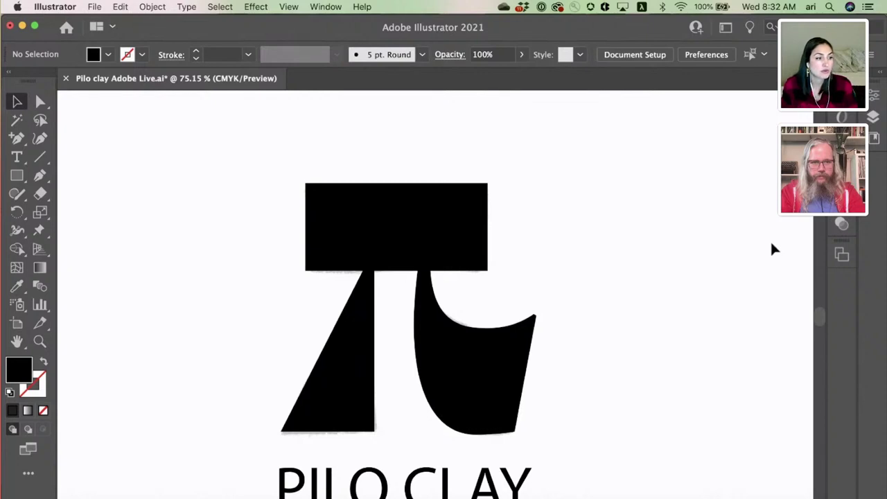
scroll(632, 239, down, 4)
scroll(632, 238, right, 1)
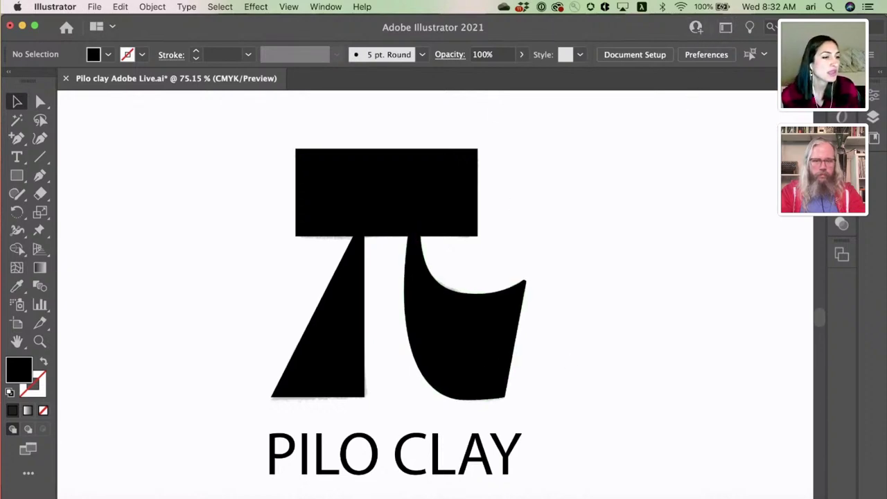
click(872, 116)
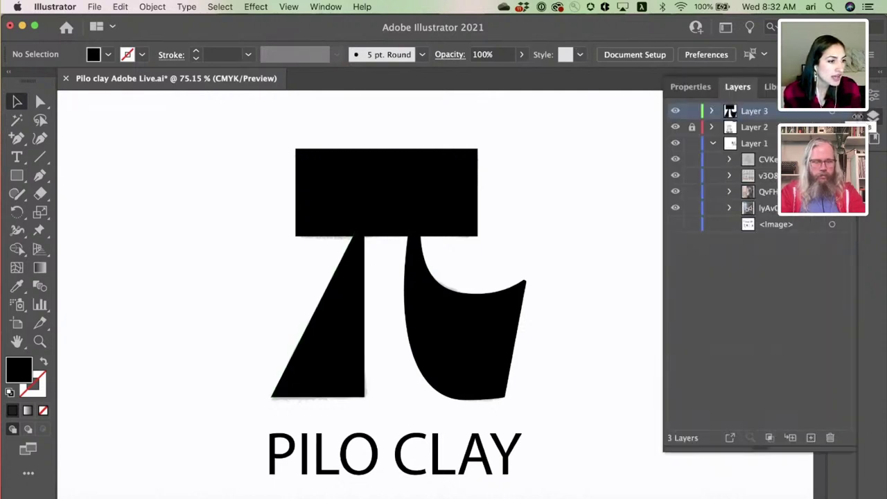
click(691, 127)
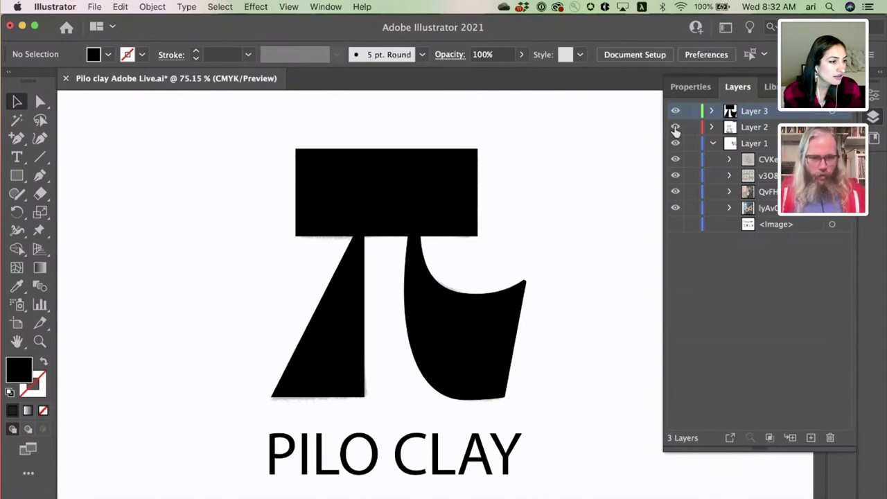
click(675, 128)
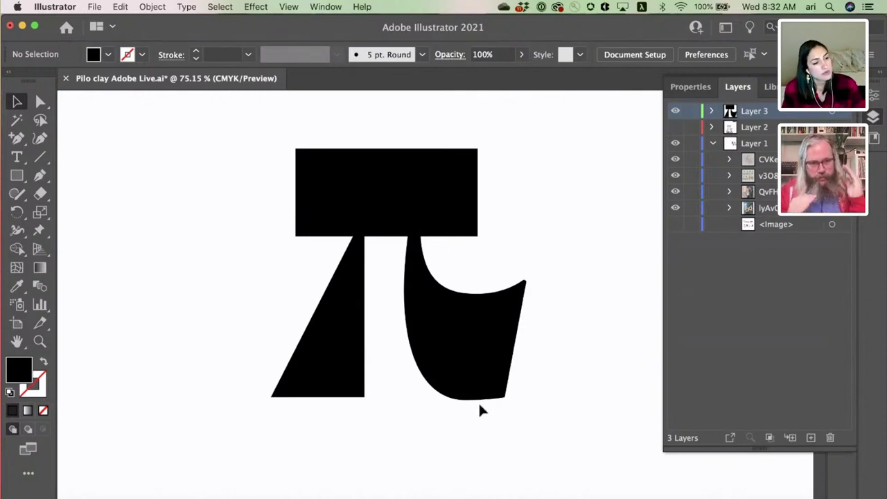
Step: Inspect the right leg's curved bottom edge and lower-right corner up close, leaving the path deselected
scroll(478, 402, up, 5)
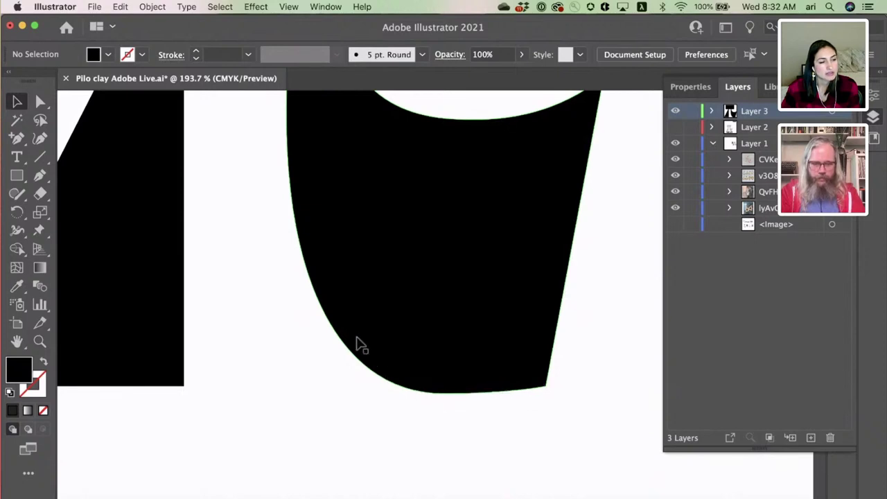
click(548, 389)
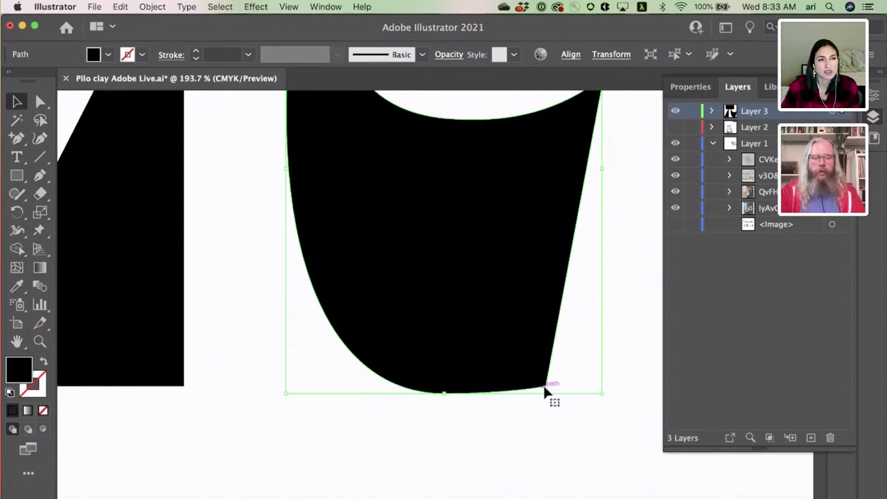
click(580, 422)
key(super+0)
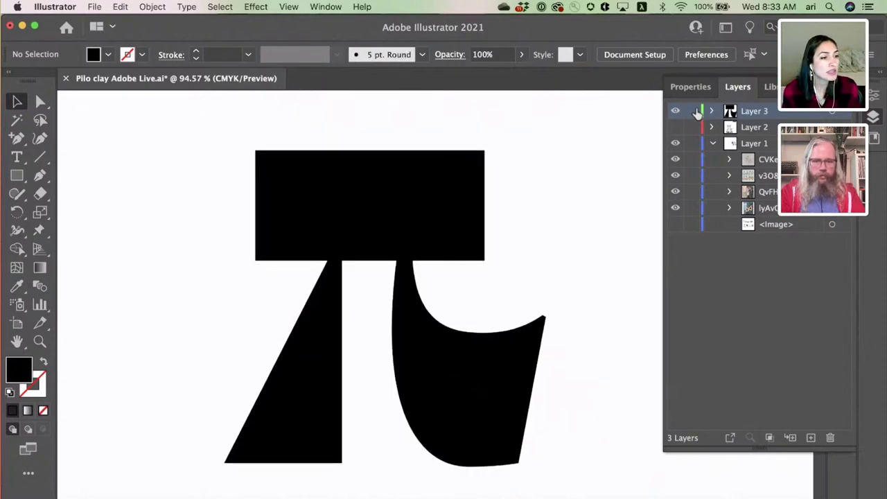
Step: Compare the solid pi with the textured sketch by toggling Layer 3 and Layer 2, ending with Layer 3 shown and Layer 2 hidden
click(693, 128)
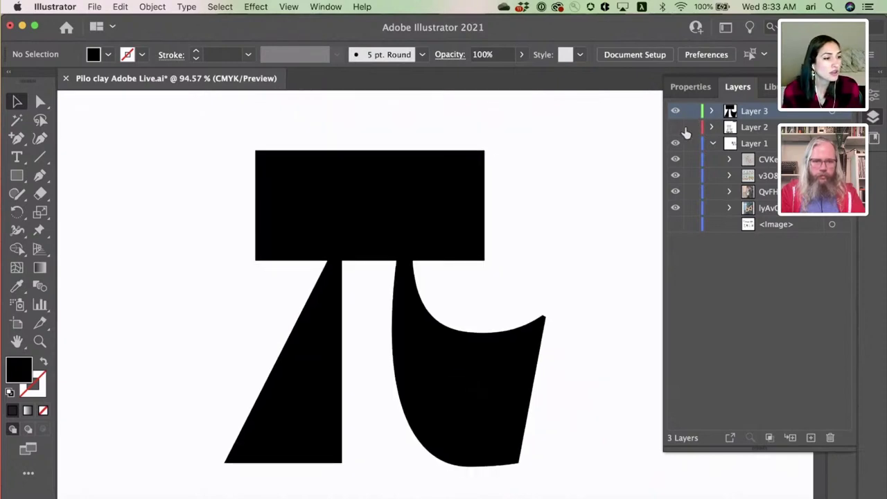
click(676, 127)
click(676, 112)
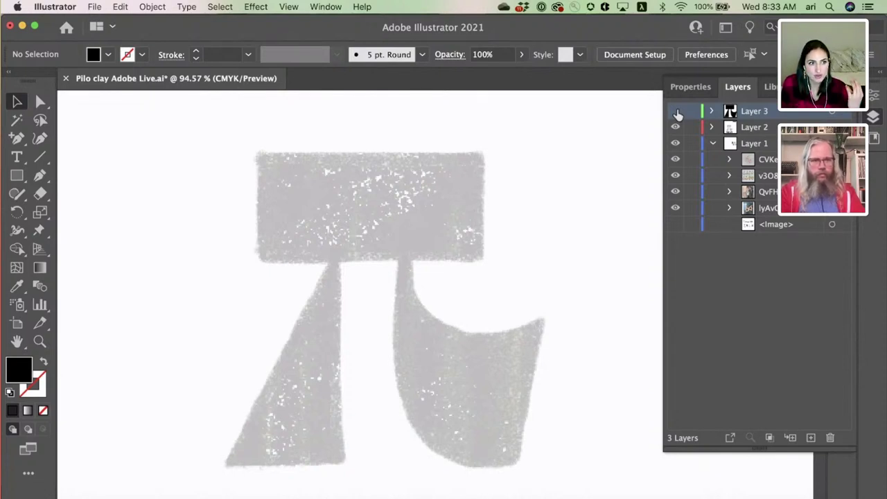
click(676, 112)
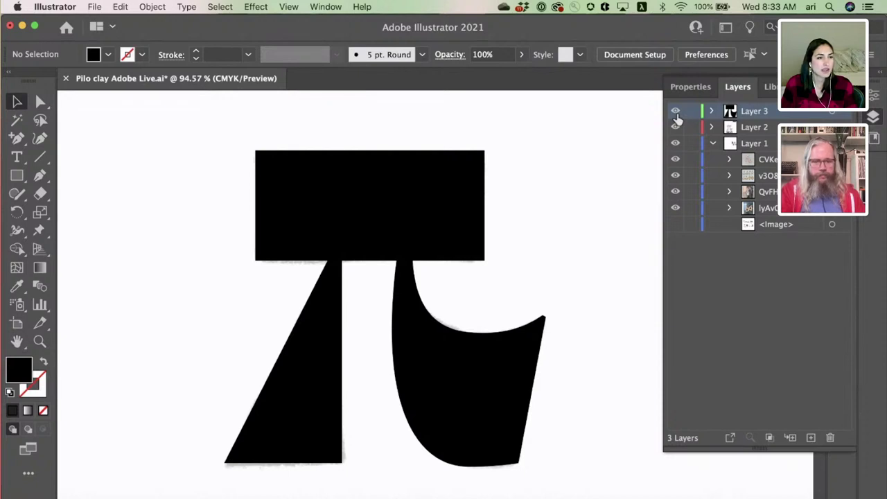
click(675, 113)
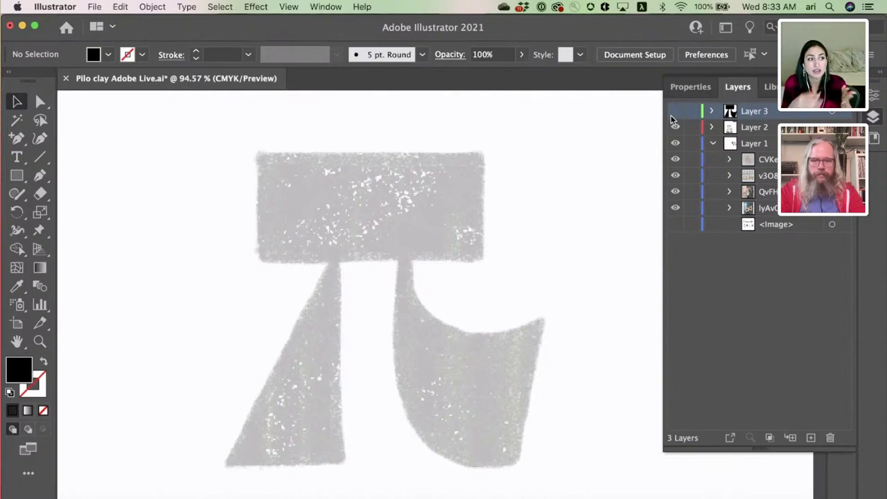
click(675, 127)
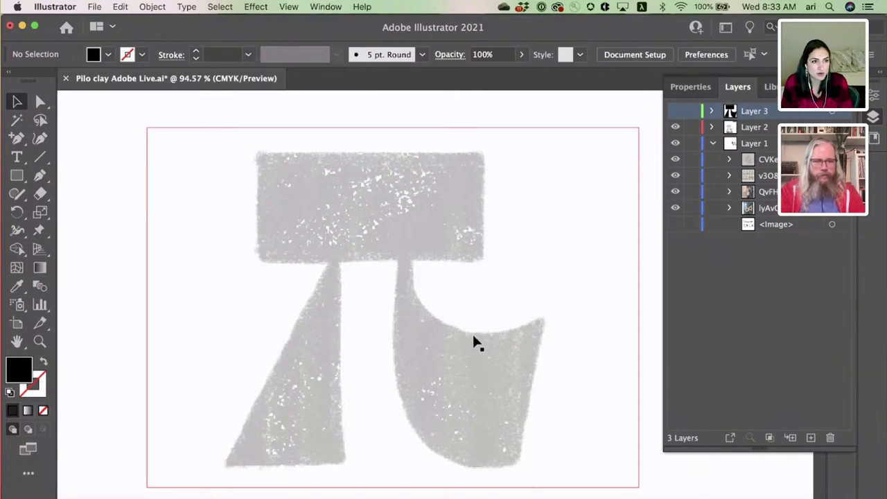
click(676, 113)
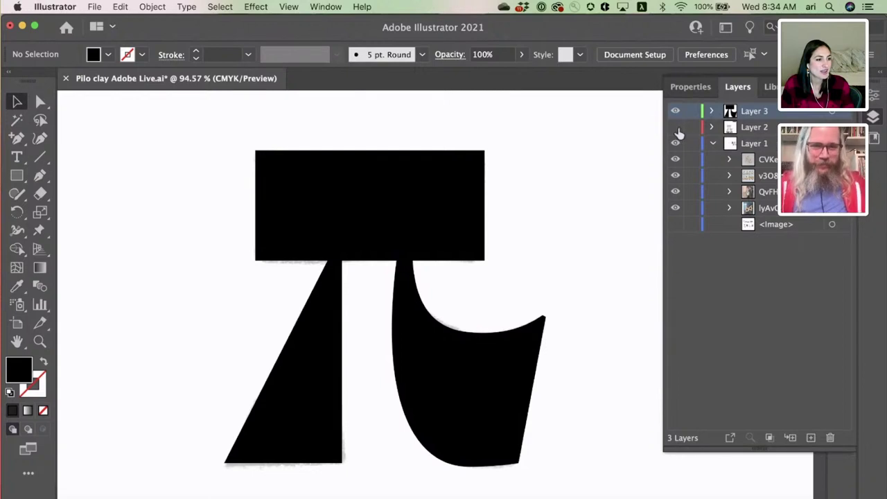
click(676, 129)
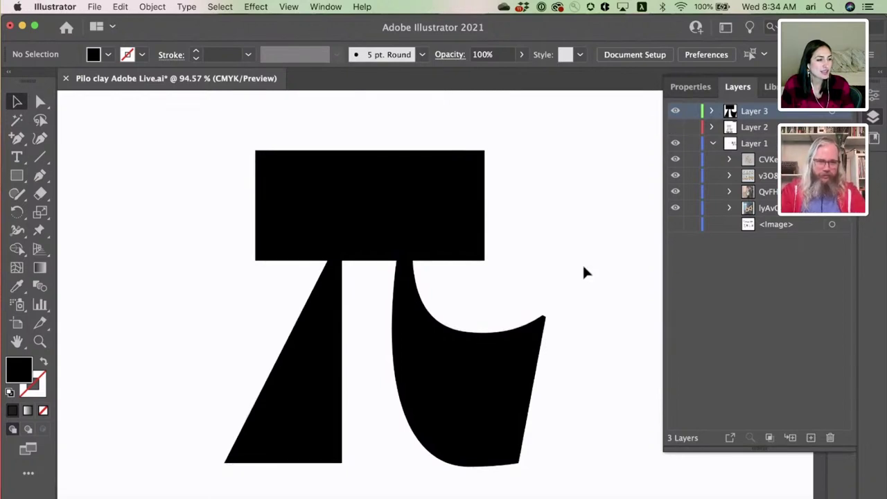
Step: Place a new point text object just below the pi's left leg and select its whole Lorem ipsum placeholder
scroll(583, 264, down, 2)
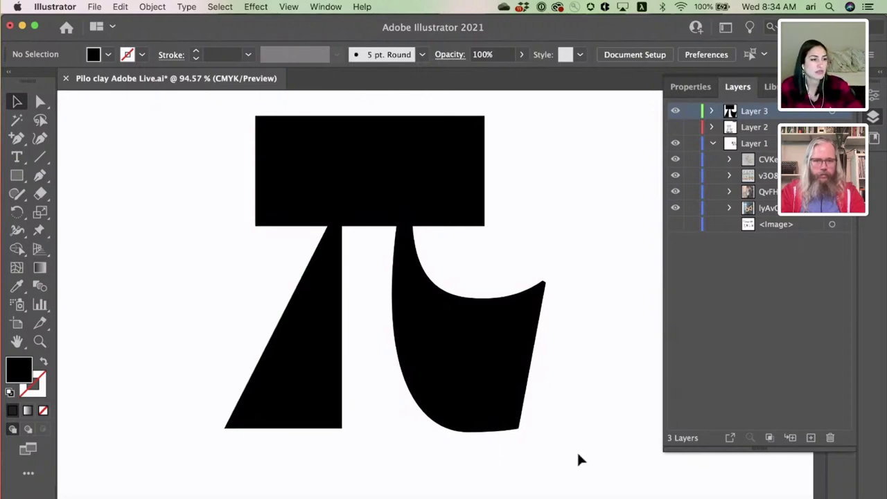
scroll(524, 456, down, 5)
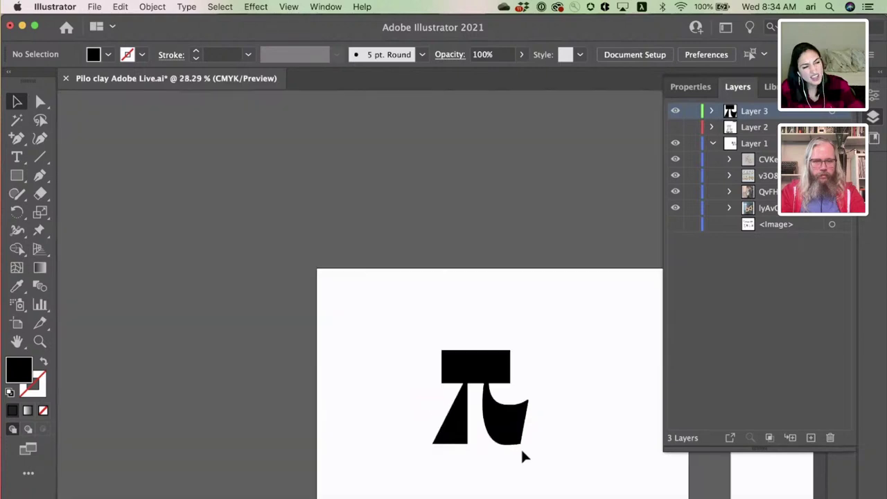
scroll(523, 456, down, 3)
scroll(523, 456, right, 3)
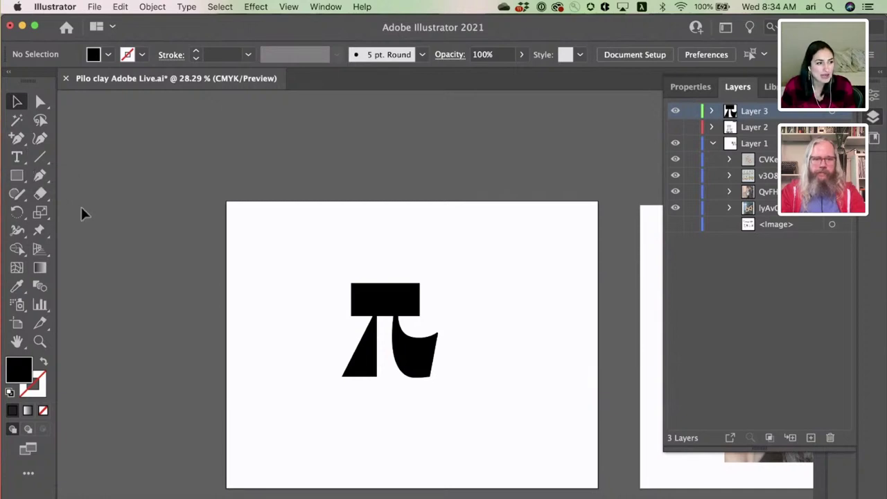
click(15, 158)
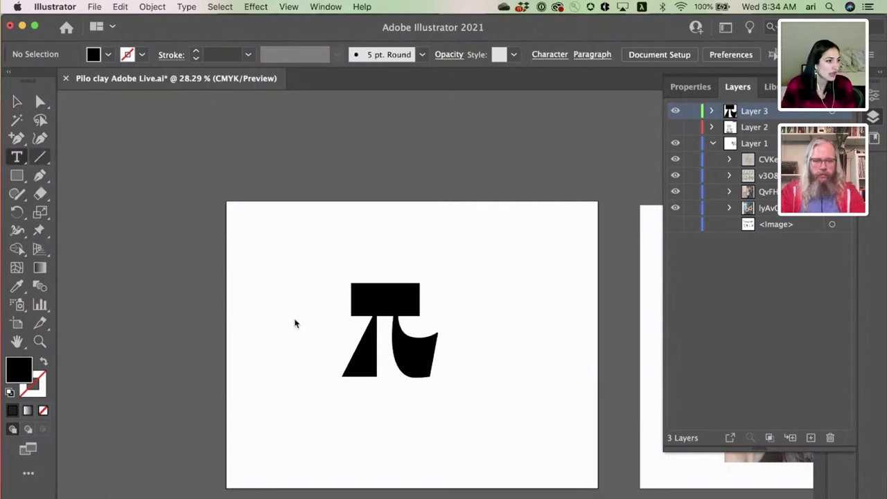
click(340, 394)
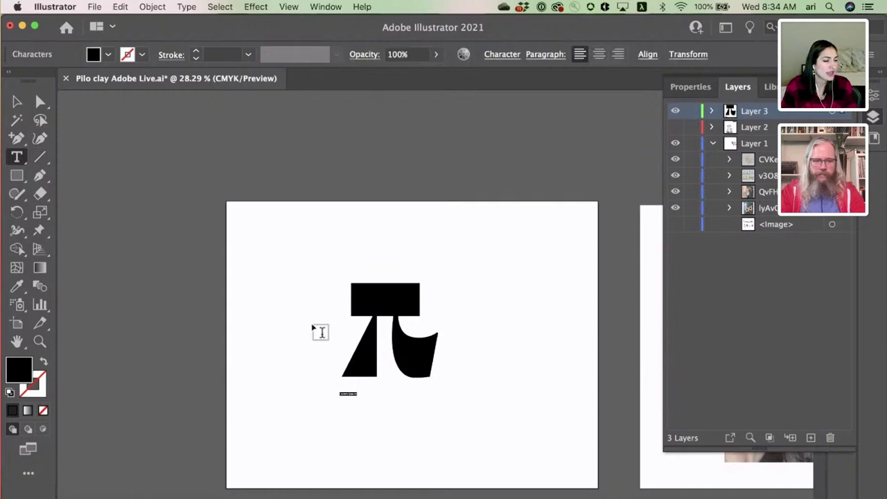
scroll(408, 333, left, 2)
scroll(408, 334, up, 3)
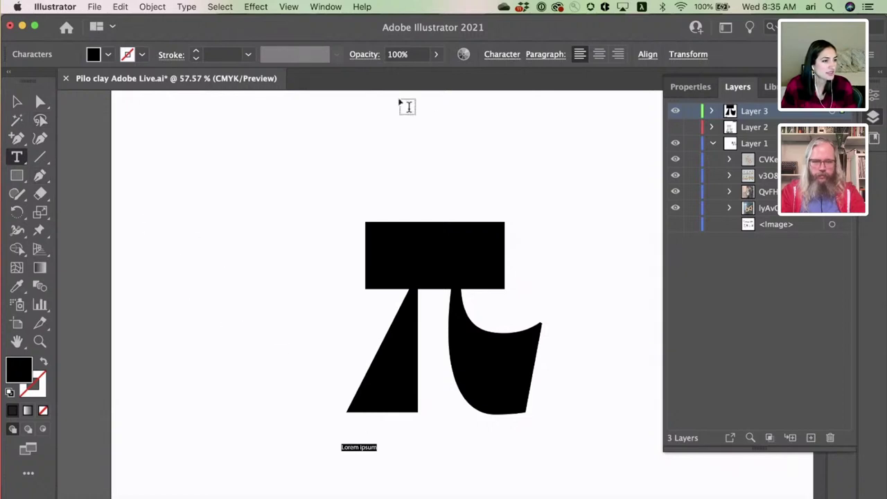
scroll(332, 318, up, 3)
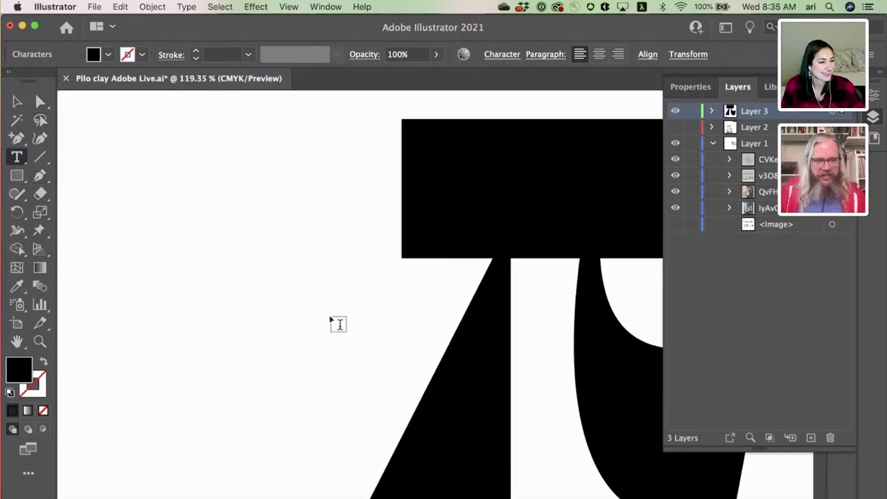
scroll(337, 324, down, 5)
scroll(337, 324, right, 3)
click(256, 411)
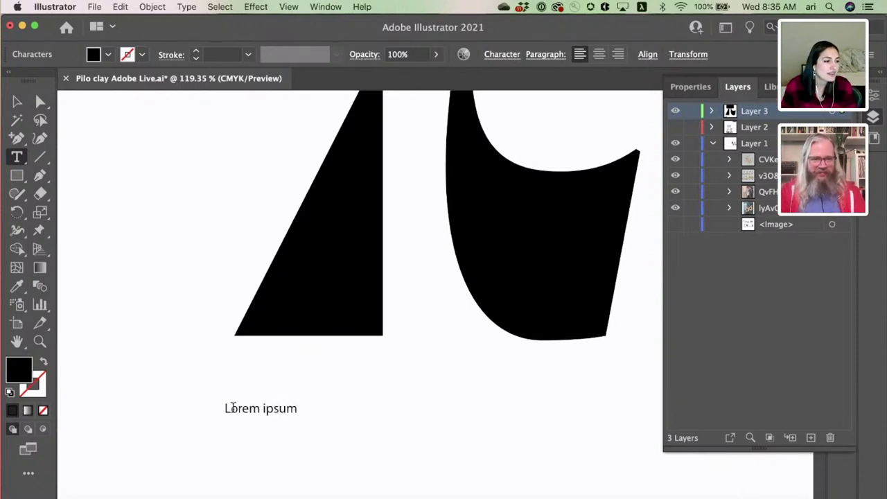
drag(224, 410, 352, 418)
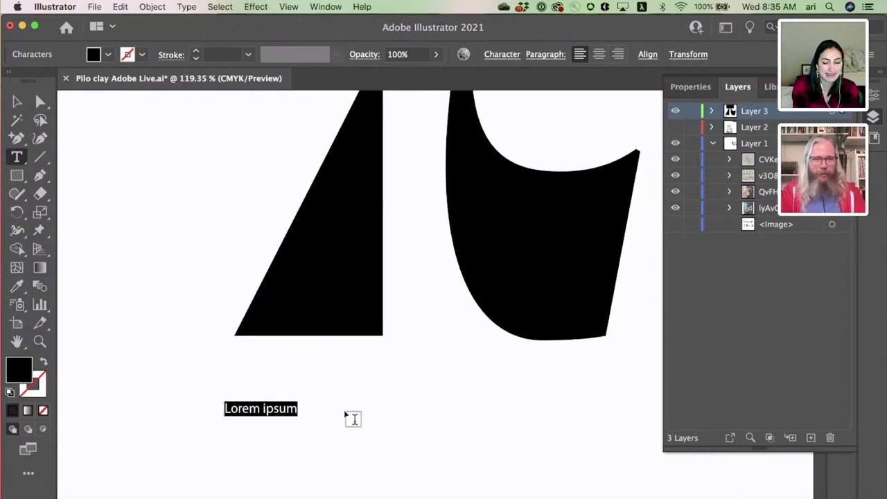
text(PIL)
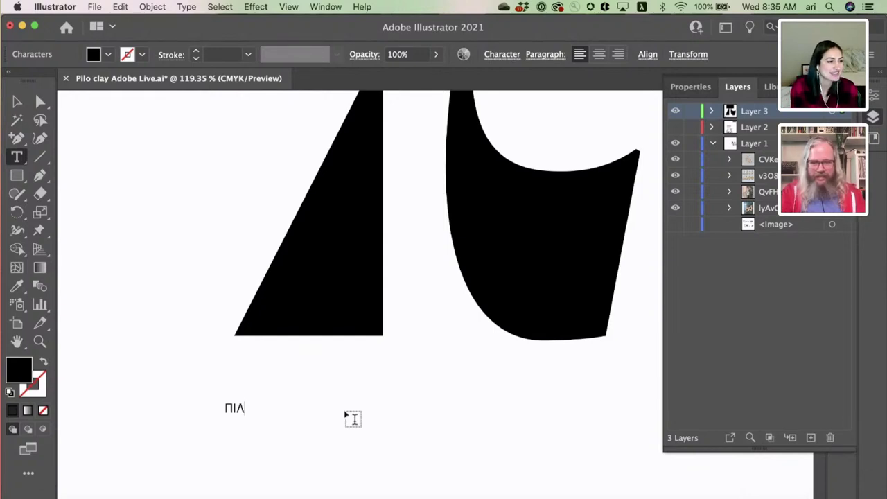
key(BackSpace)
key(BackSpace)
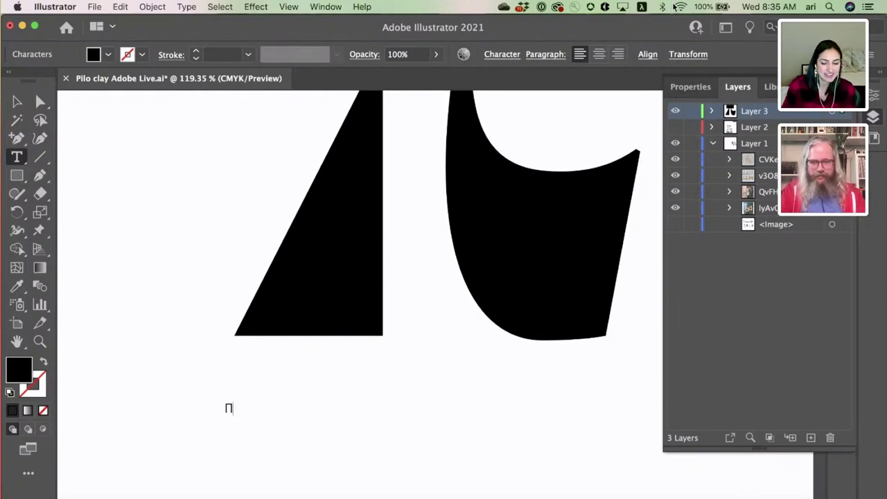
key(BackSpace)
Step: Switch the keyboard input source from Greek to U.S. and enter PILO CLAY in capitals as the text below the pi
click(643, 5)
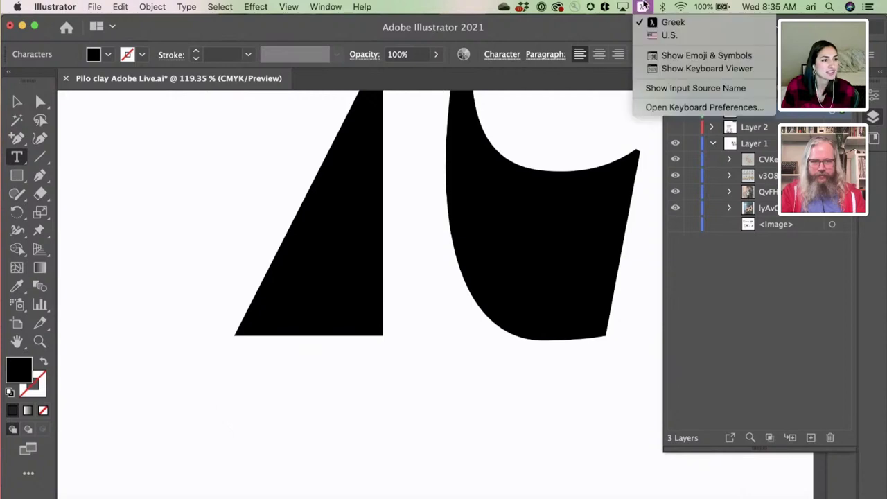
click(667, 35)
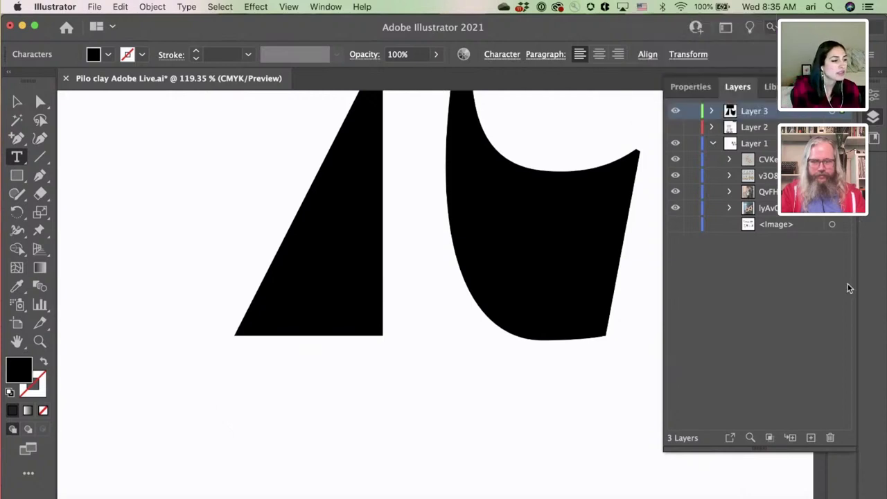
text(pi)
key(BackSpace)
key(BackSpace)
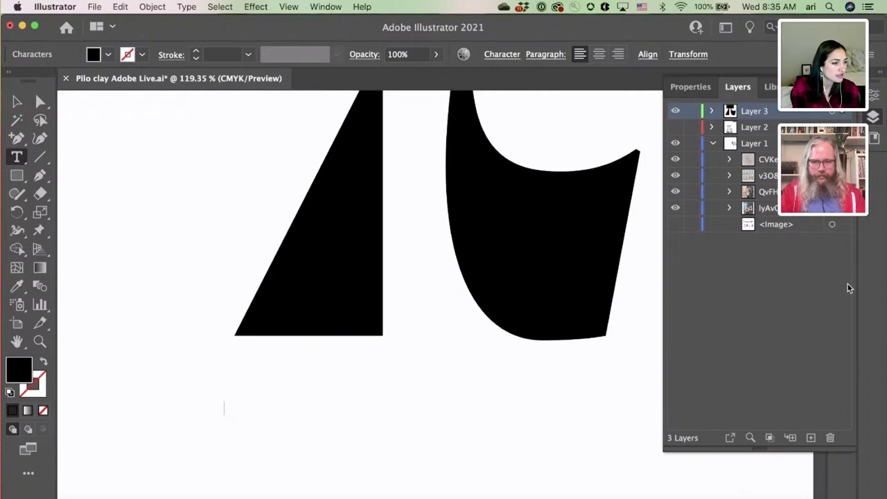
text(PILO CLAY)
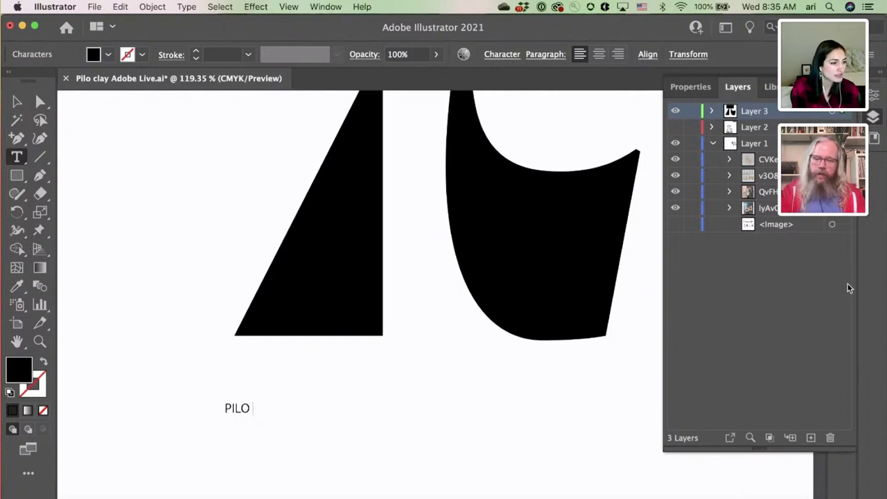
Step: Enlarge the PILO CLAY text proportionally to about 76.5 pt and place it just beneath the pi's legs
click(17, 101)
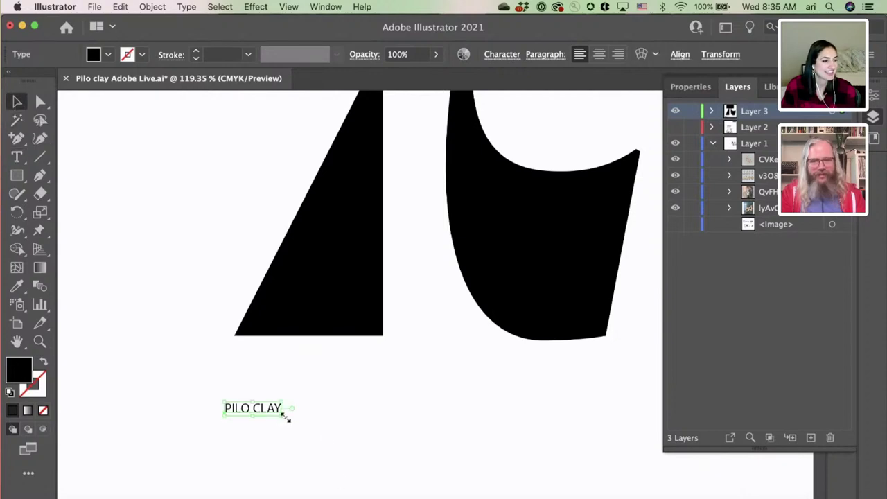
drag(284, 414, 662, 490)
scroll(495, 344, down, 2)
scroll(495, 345, right, 2)
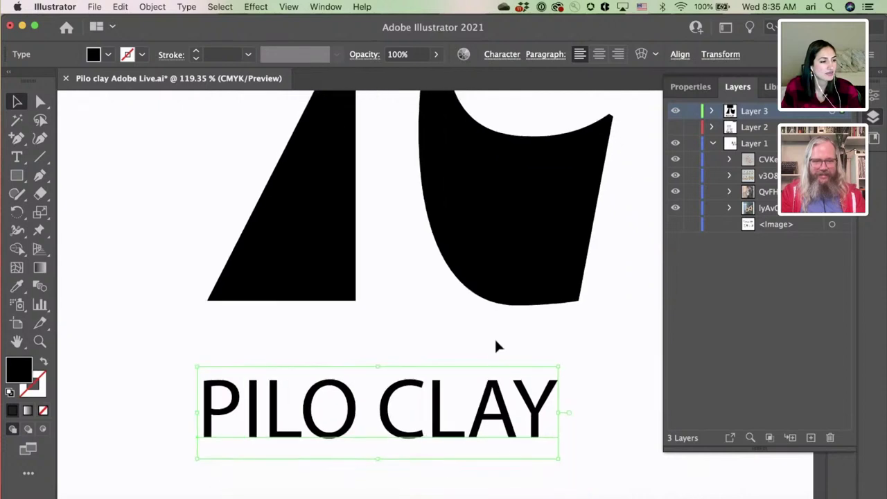
drag(395, 386, 406, 362)
Step: Try replacing the space between PILO and CLAY with a slash
key(t)
click(387, 387)
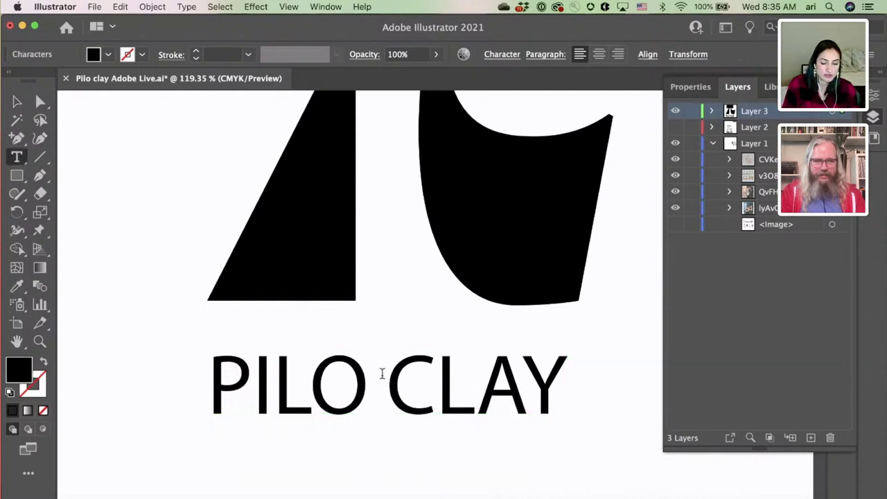
key(BackSpace)
text(/)
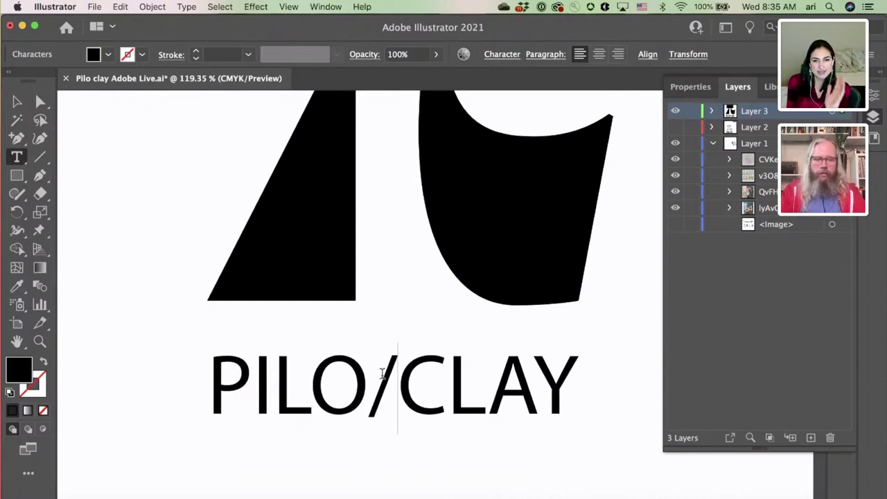
key(BackSpace)
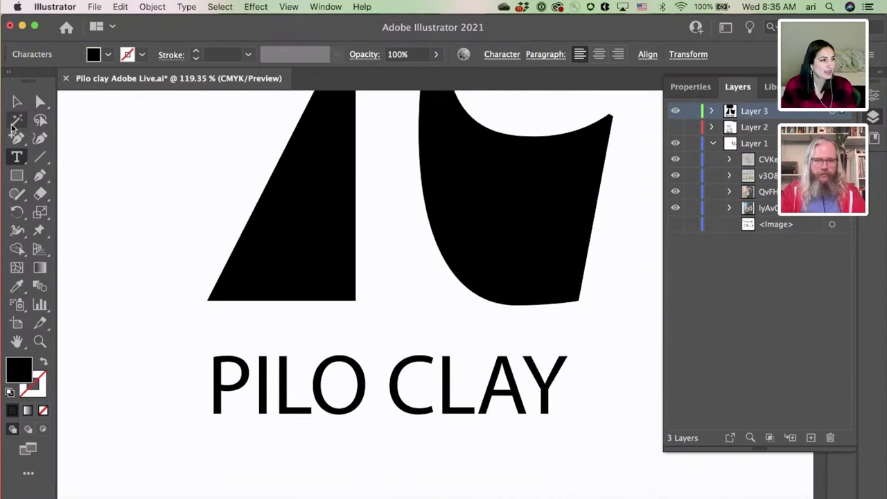
Step: Shift the PILO CLAY text slightly to the right beneath the pi and leave everything deselected
click(17, 101)
click(78, 309)
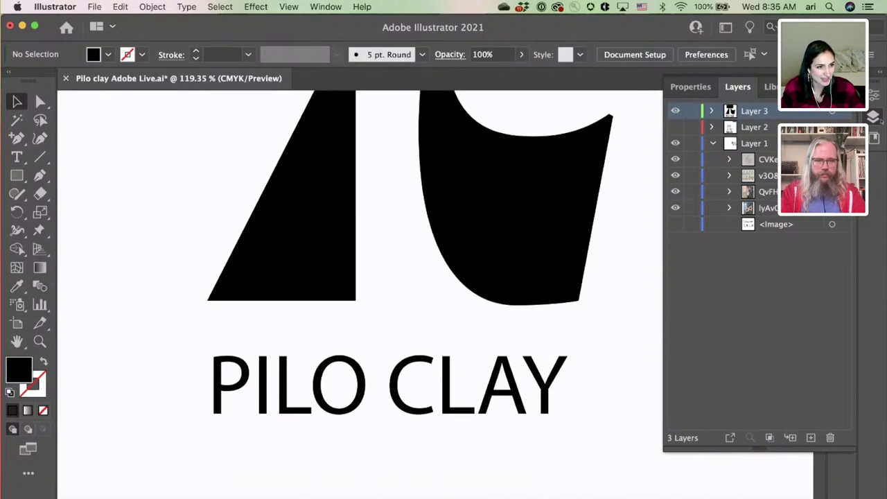
key(F7)
scroll(497, 405, down, 5)
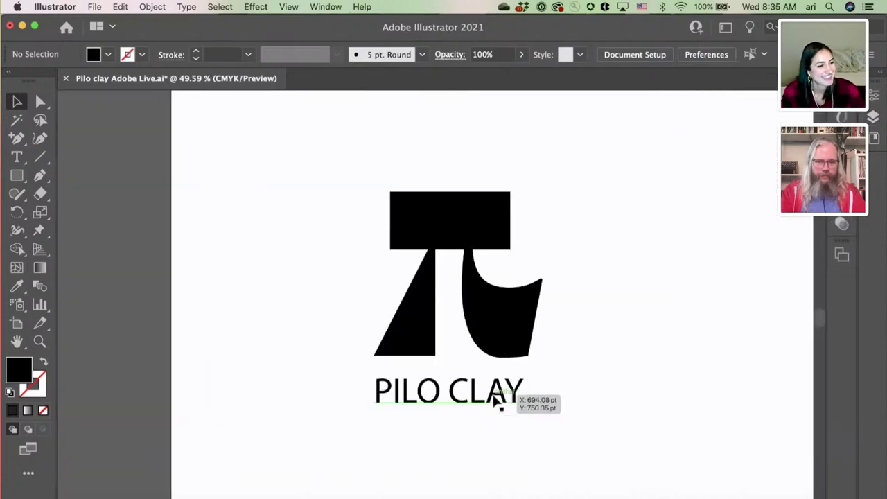
scroll(497, 404, up, 2)
scroll(497, 404, right, 3)
click(429, 435)
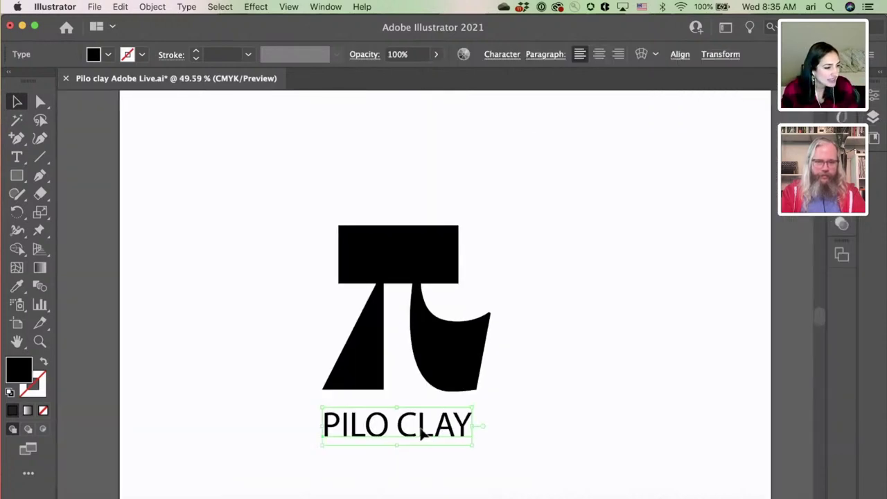
drag(427, 432, 427, 432)
click(617, 409)
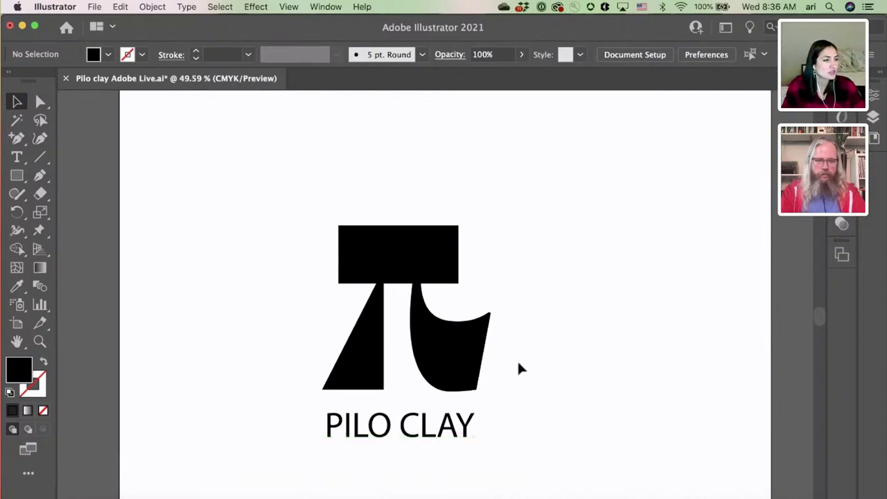
Step: Select all the characters of the PILO CLAY text below the pi
scroll(519, 366, right, 5)
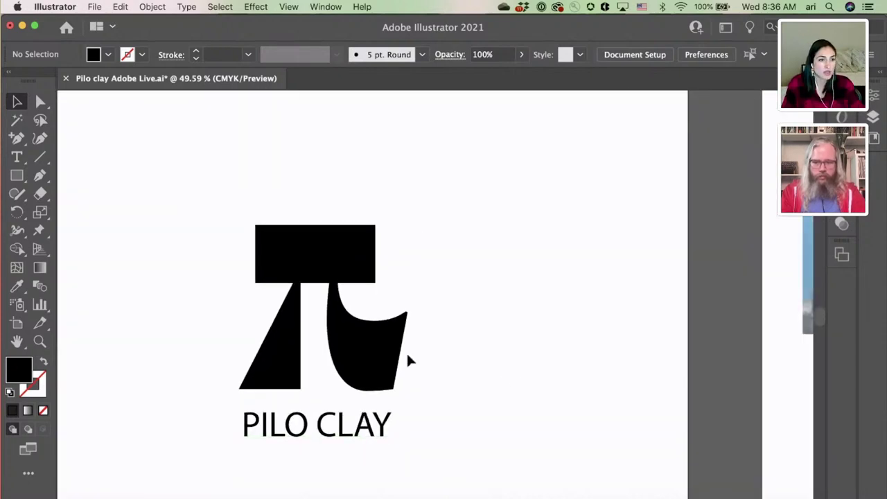
scroll(405, 353, up, 2)
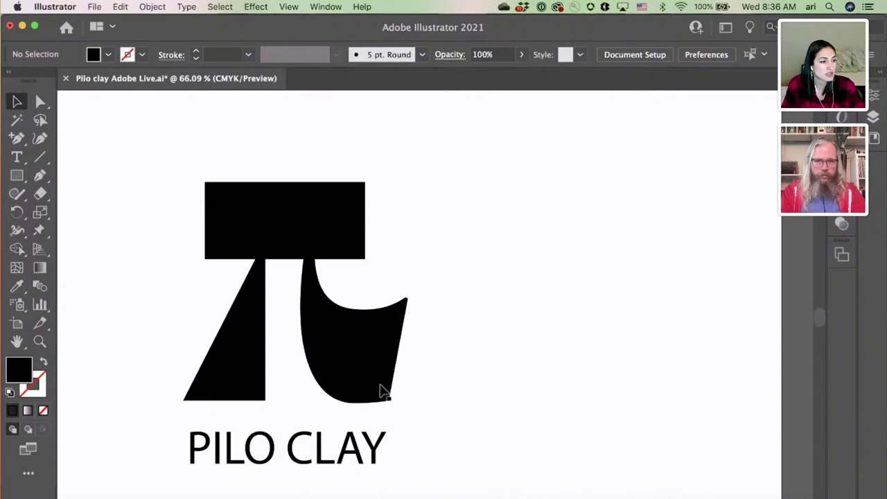
click(305, 459)
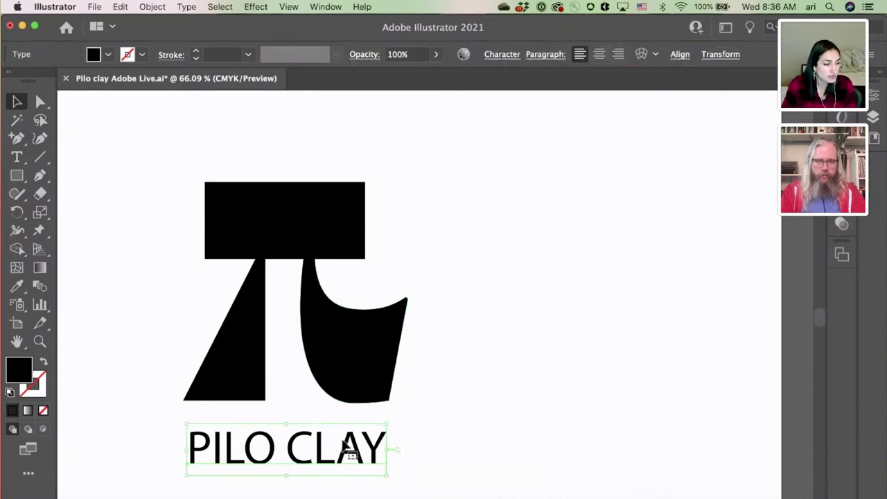
key(t)
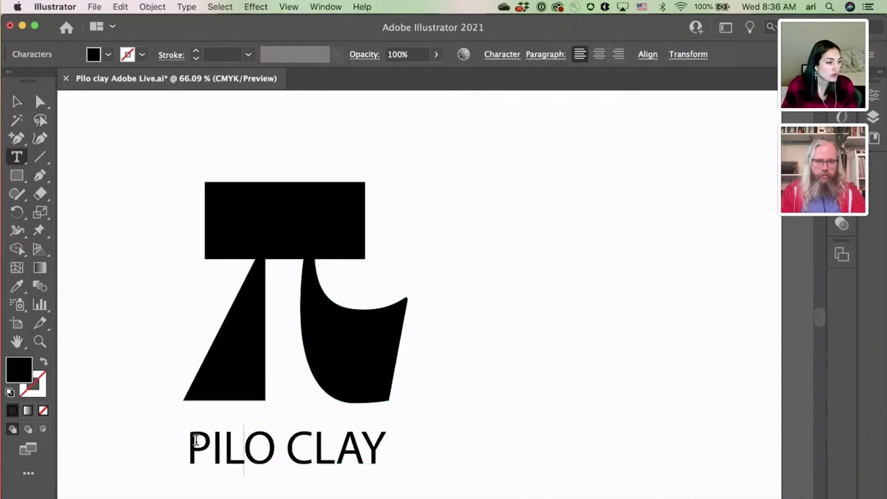
drag(197, 441, 400, 450)
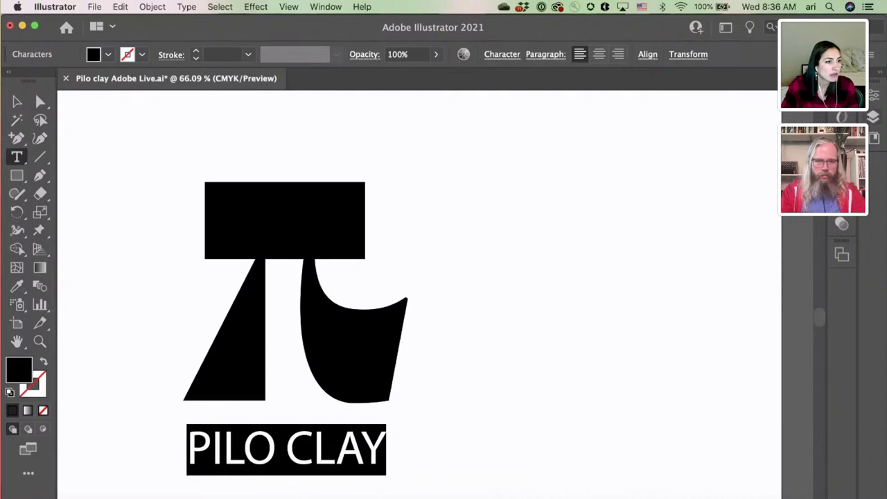
Step: Preview active Adobe Fonts such as Best Choice Medium and Bely Display on the selected PILO CLAY text without applying one
click(873, 96)
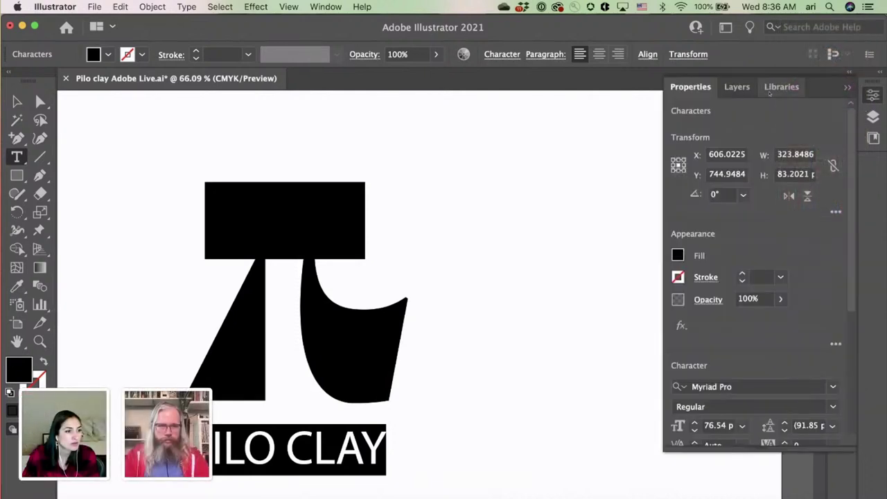
scroll(763, 296, down, 3)
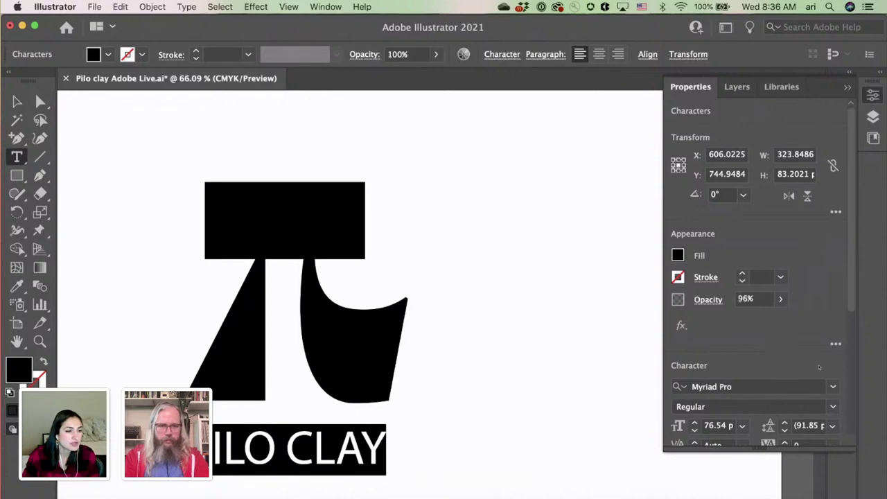
scroll(742, 277, down, 6)
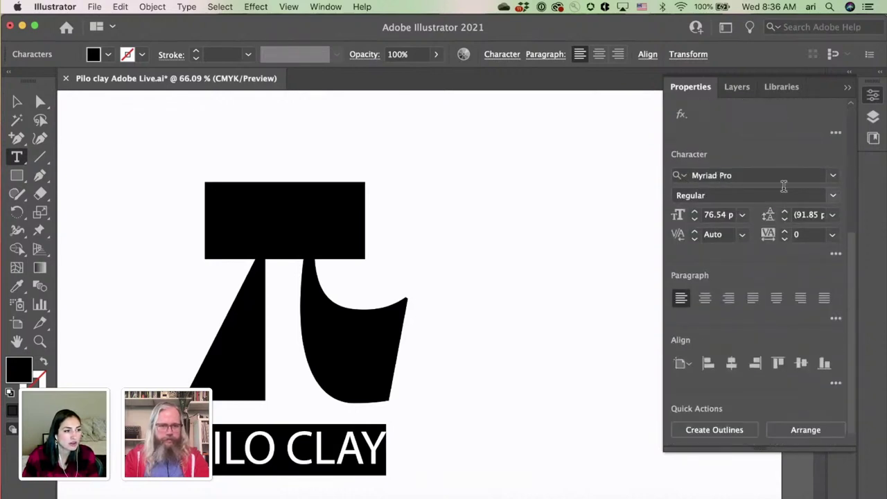
click(836, 177)
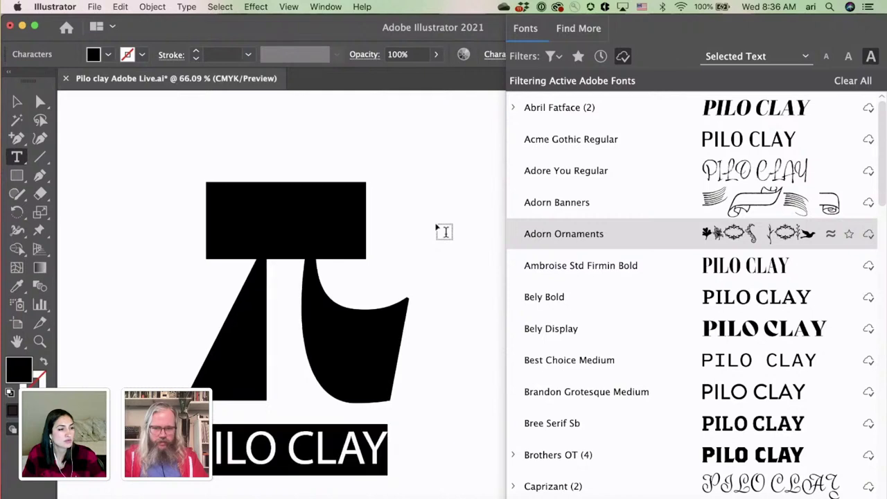
key(Escape)
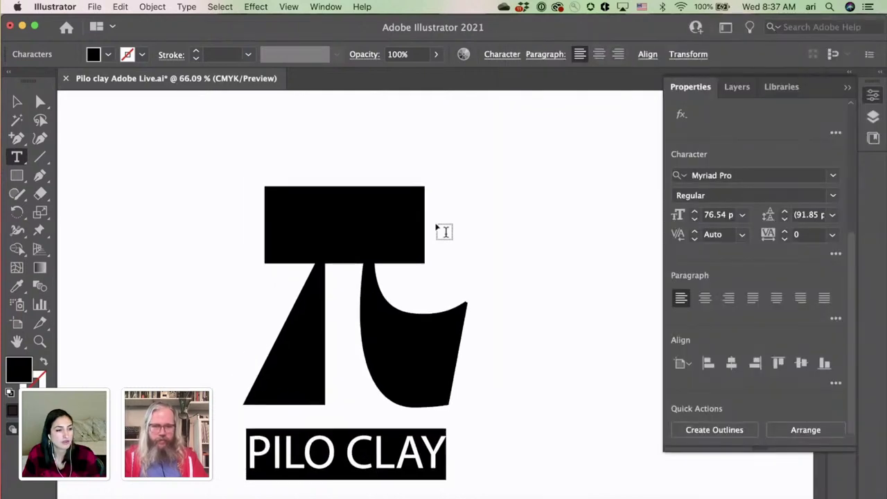
click(872, 96)
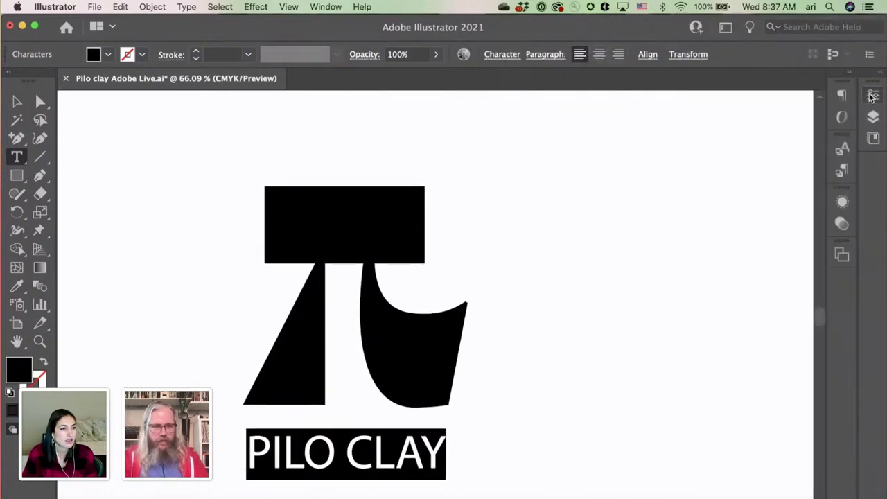
click(872, 96)
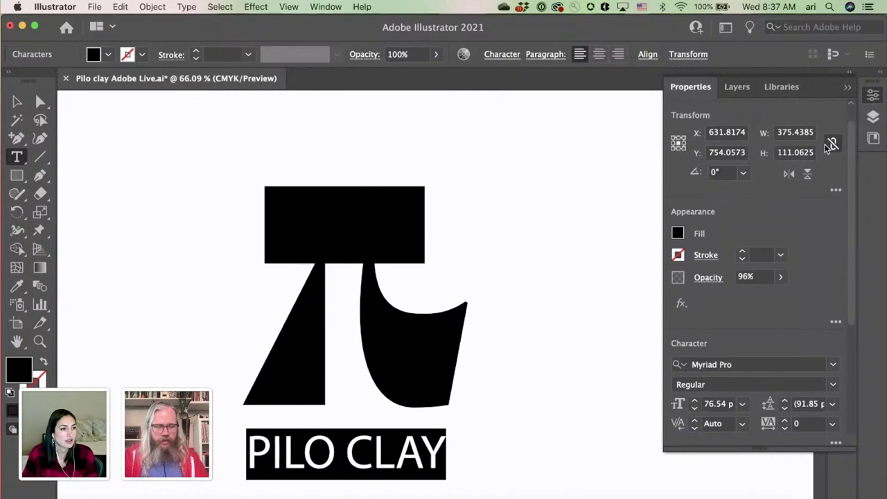
click(833, 367)
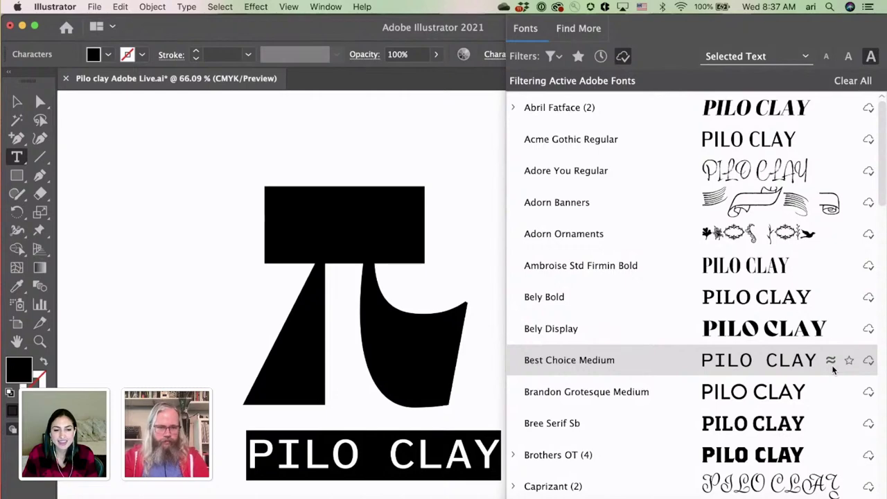
key(Up)
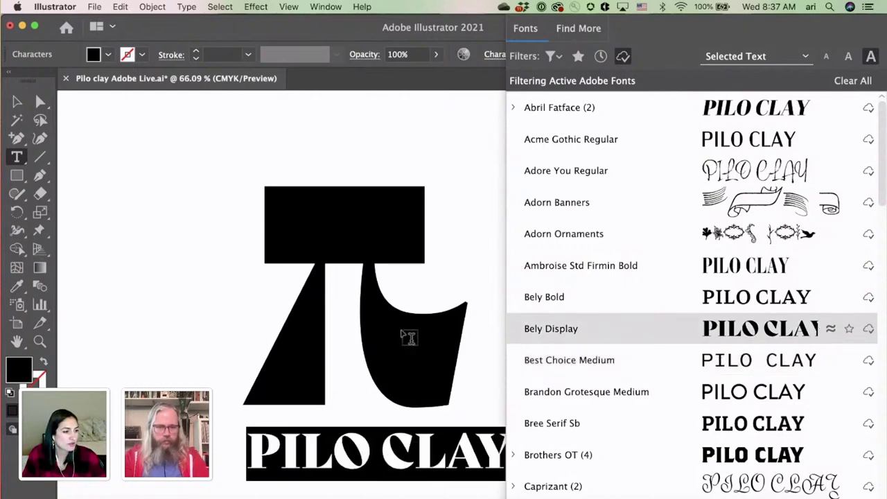
key(Escape)
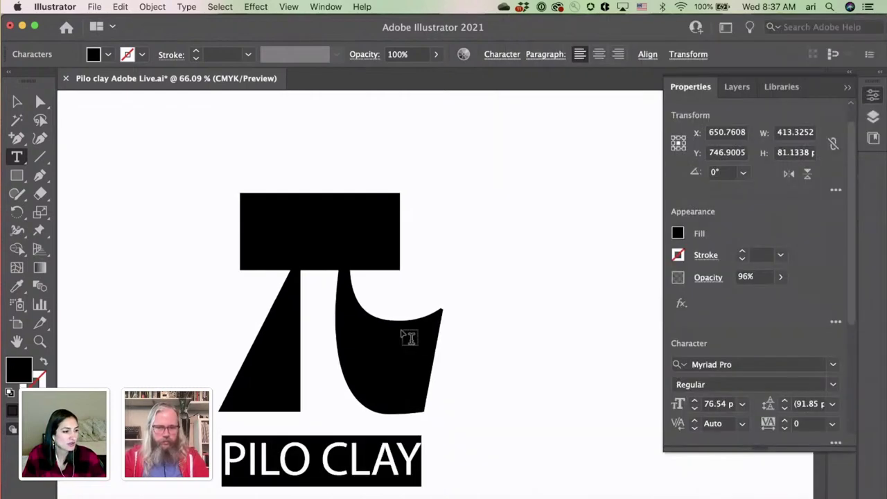
Step: Remove the active Adobe Fonts filter and browse the full font list with PILO CLAY previews up to its beginning
click(834, 364)
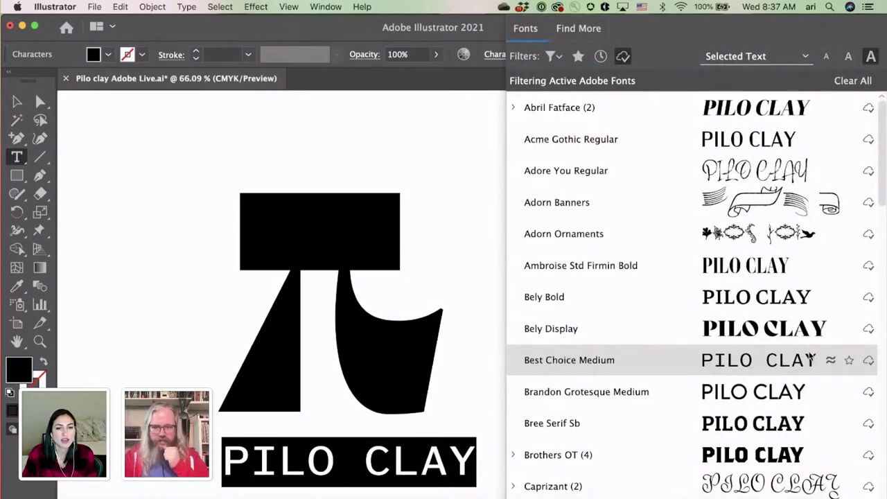
click(623, 59)
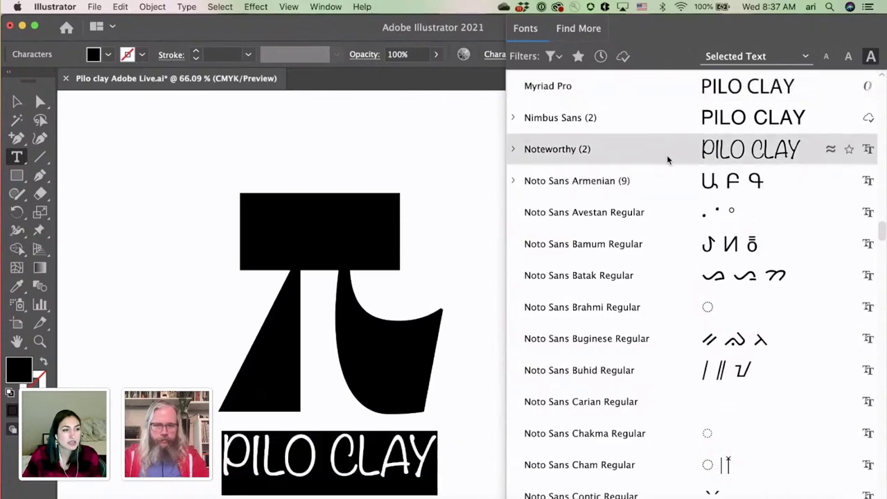
scroll(667, 153, up, 10)
scroll(667, 154, up, 20)
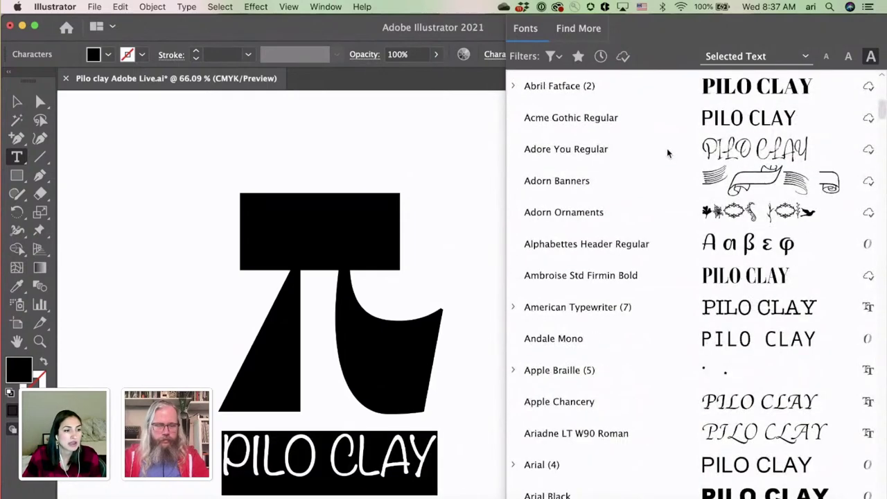
scroll(668, 153, up, 10)
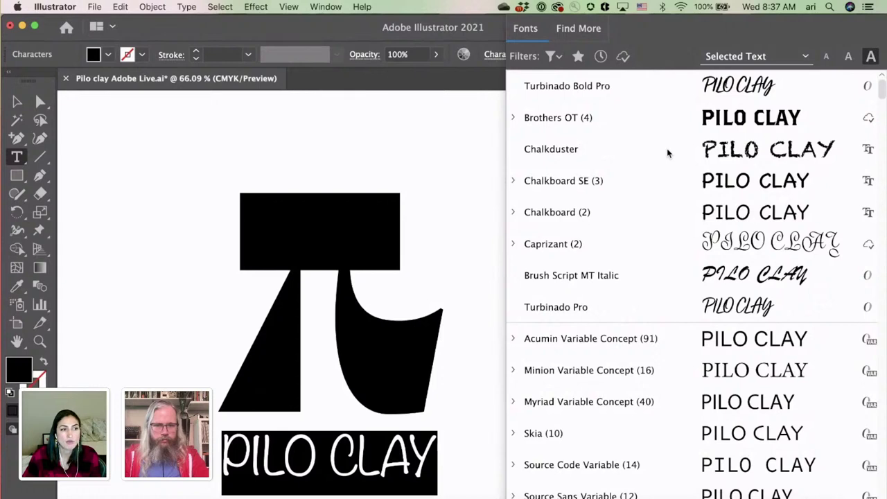
Step: Try filtering the font list to favorites only
mouse_move(667, 149)
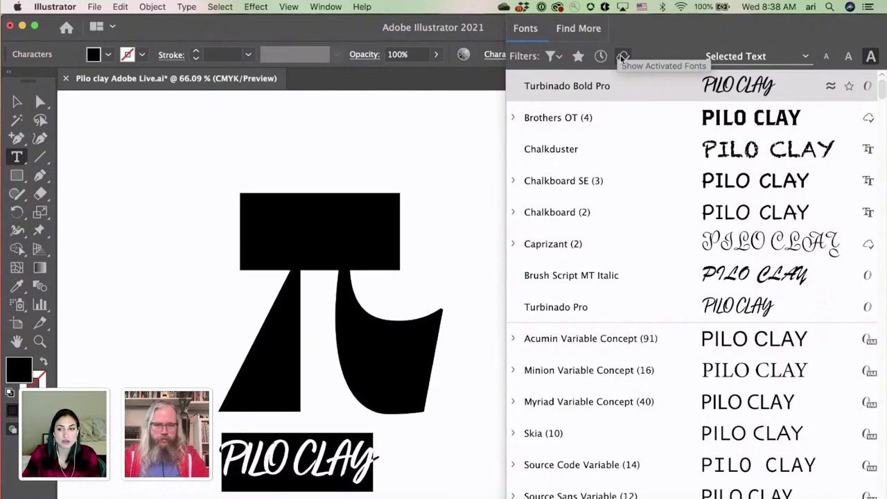
click(579, 56)
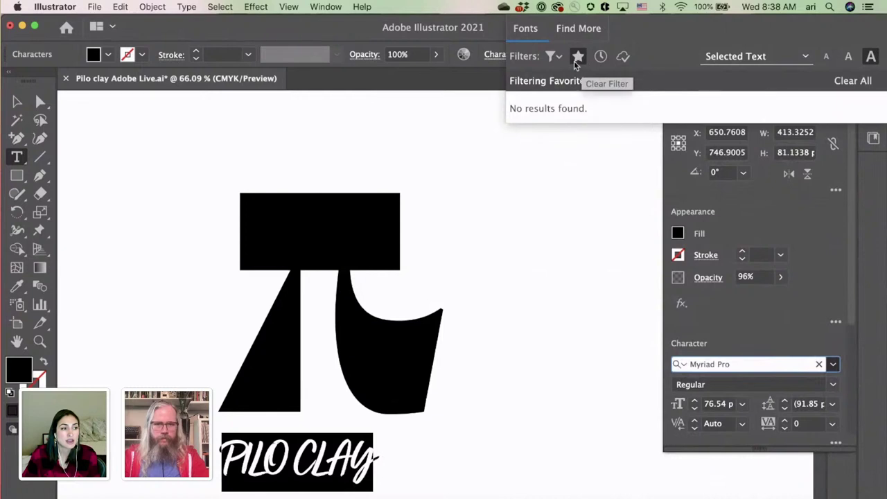
click(579, 57)
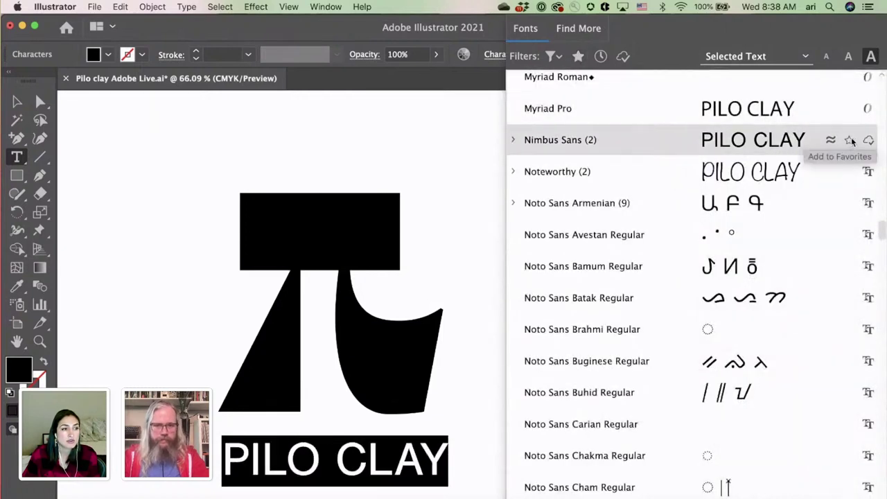
Step: Browse the full font list to PT Sans, add it to the favorites, and filter the list to favorites only
scroll(843, 179, down, 5)
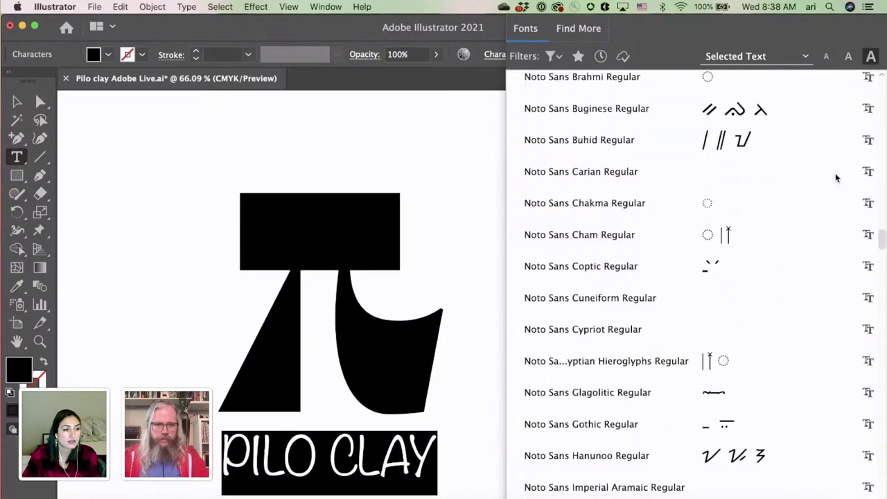
scroll(836, 179, down, 15)
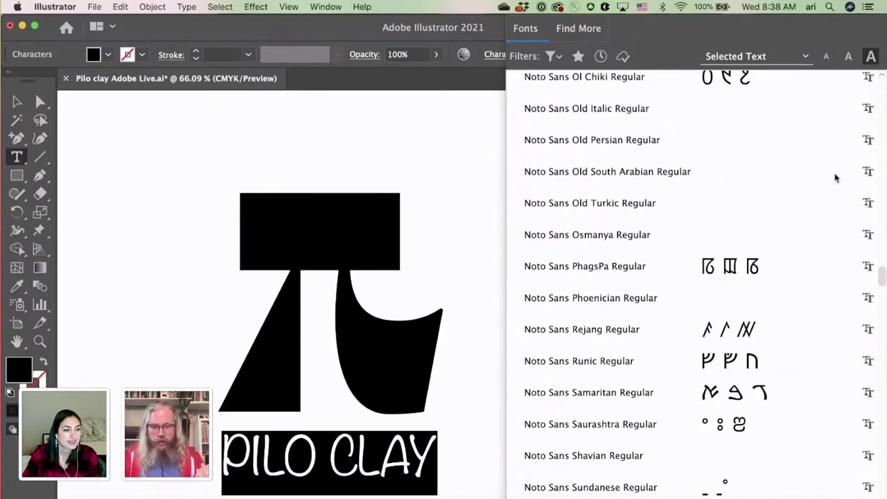
scroll(835, 178, down, 20)
scroll(835, 178, up, 4)
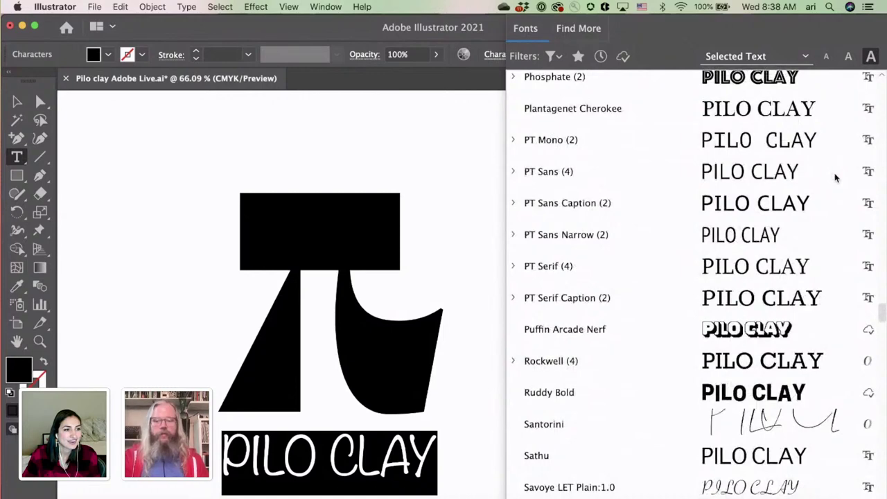
scroll(835, 178, up, 6)
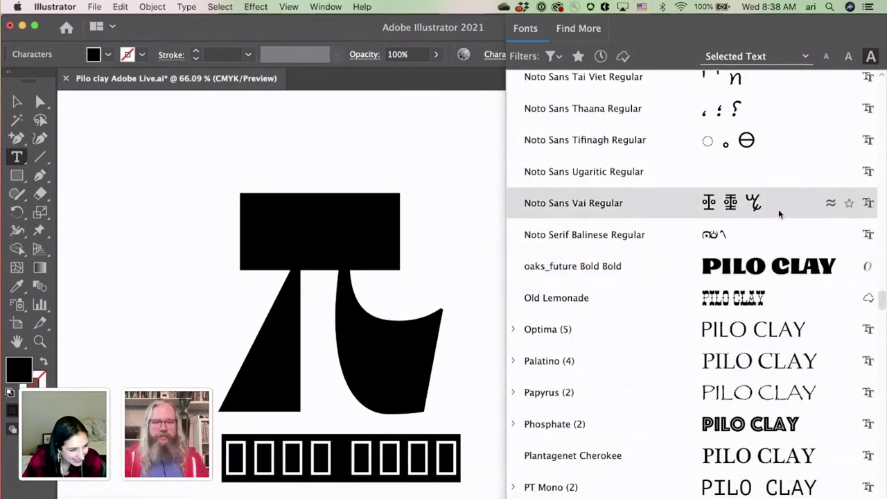
scroll(779, 210, down, 3)
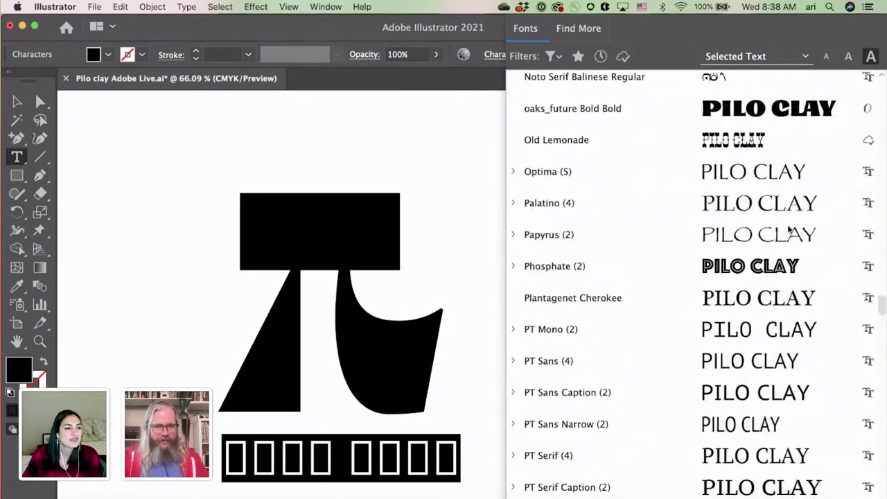
scroll(788, 230, down, 3)
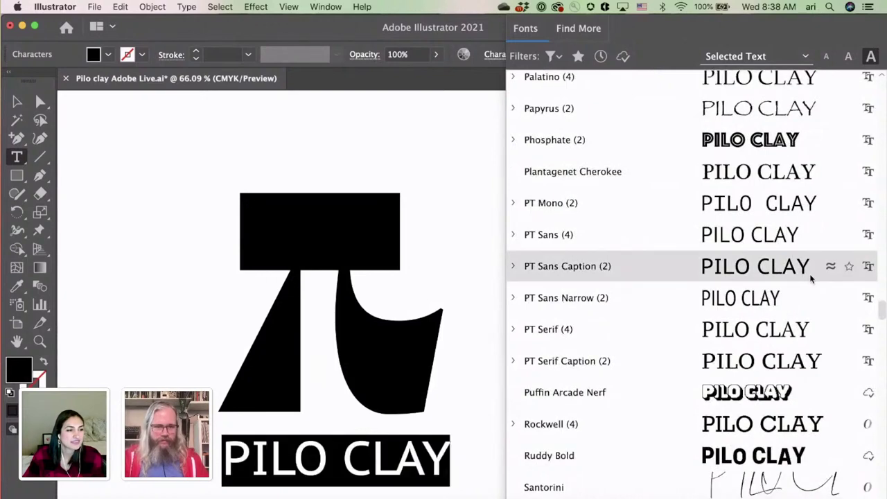
click(848, 234)
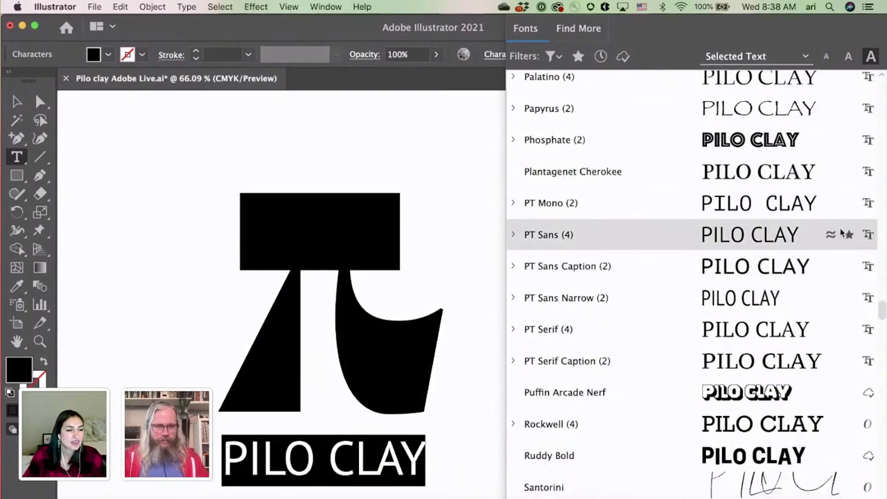
click(579, 56)
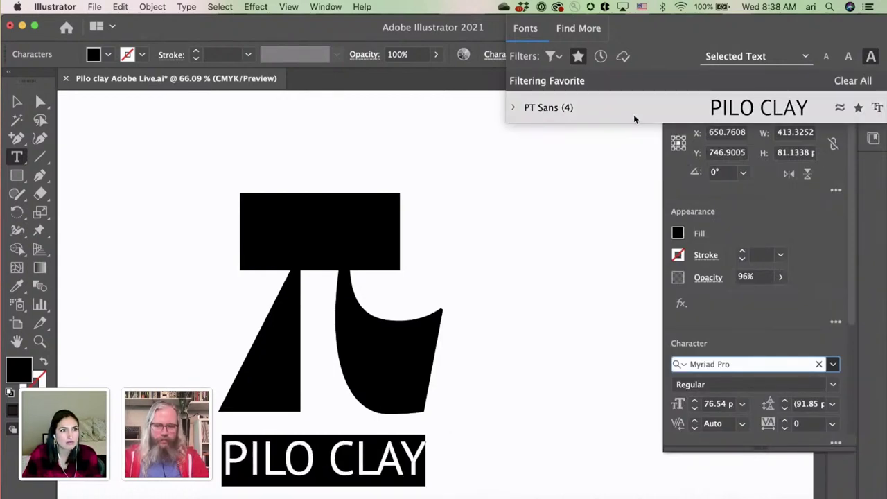
Step: Remove PT Sans from the favorites and clear the favorites filter from the font list
click(580, 57)
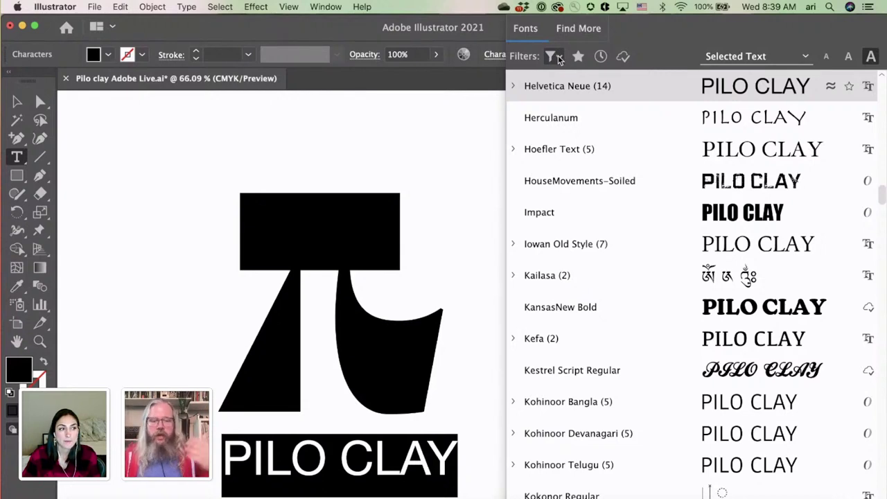
click(577, 57)
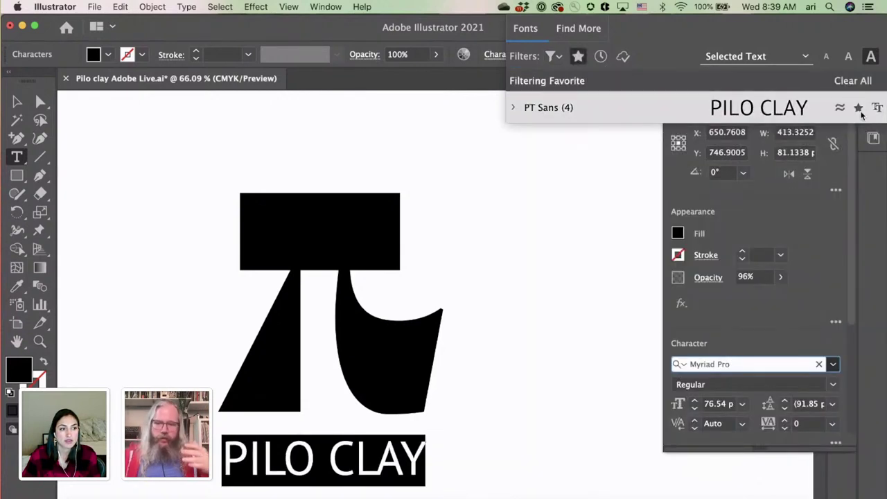
click(562, 57)
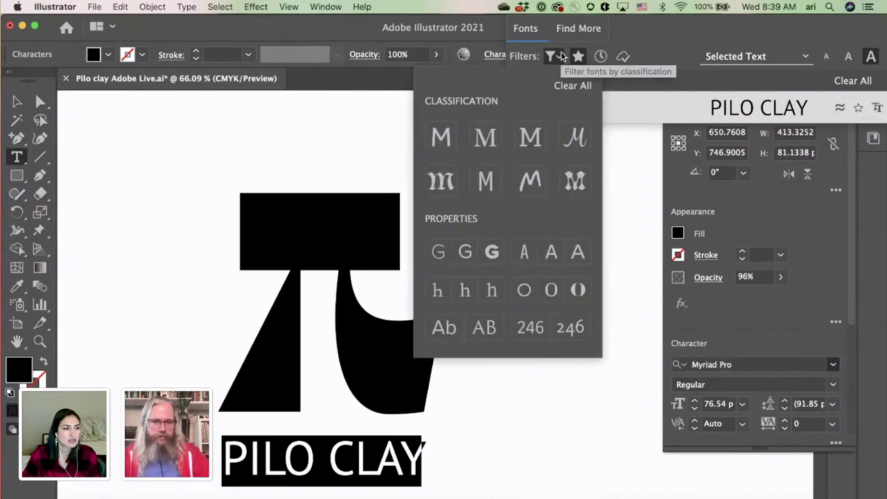
click(561, 57)
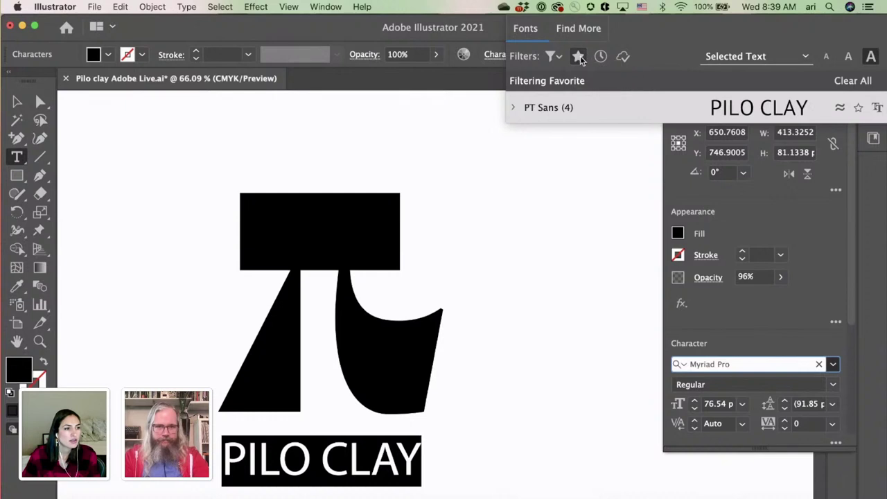
click(577, 57)
Step: Filter the font list to sans serif active Adobe Fonts and add Acme Gothic Regular to the favorites
click(551, 57)
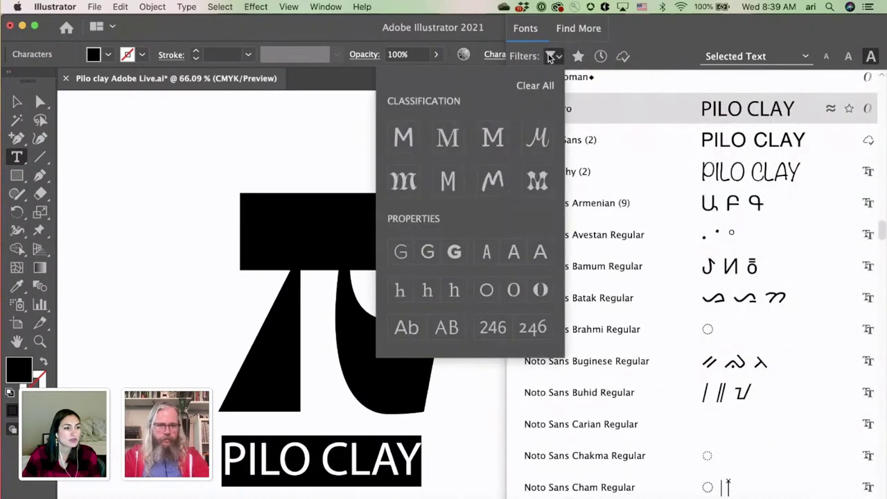
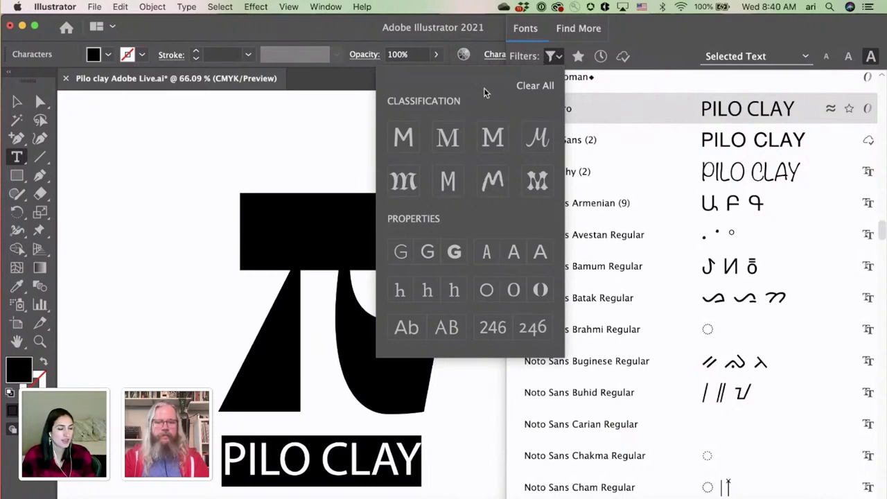
click(409, 137)
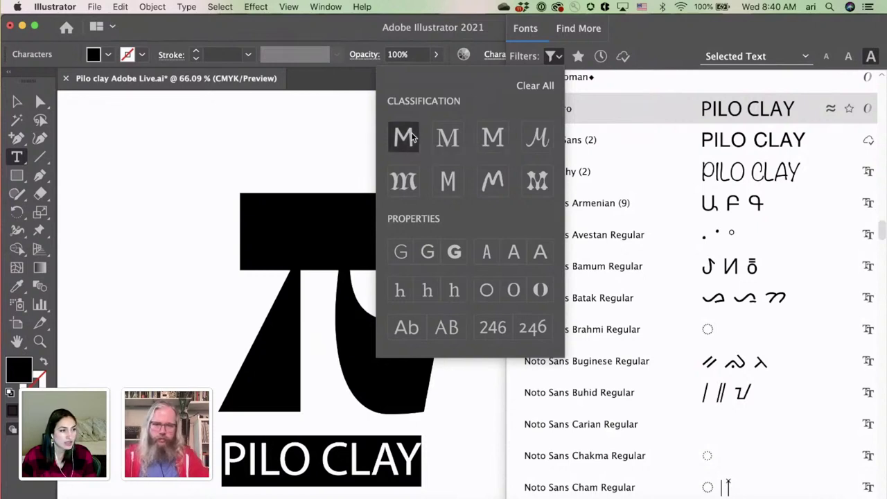
click(649, 33)
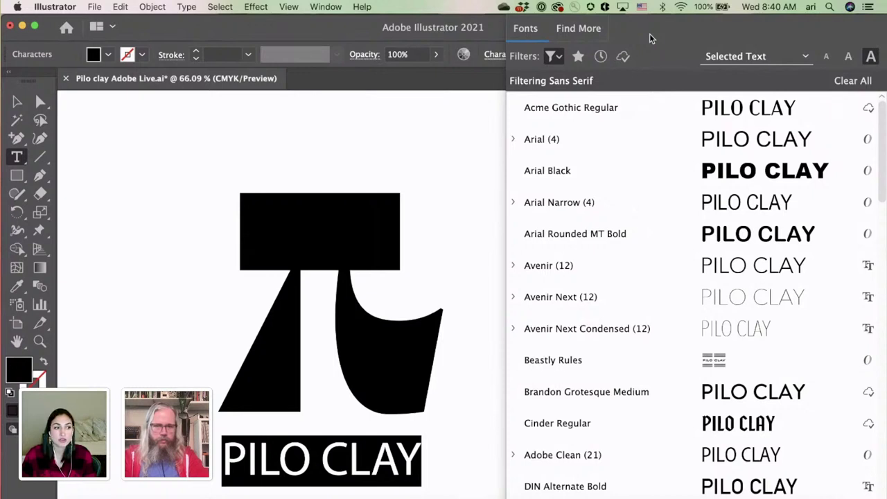
click(622, 56)
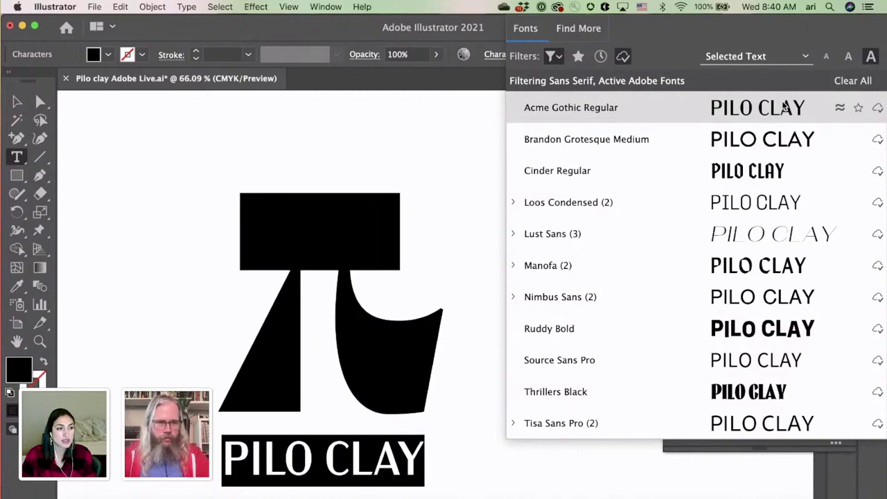
click(859, 109)
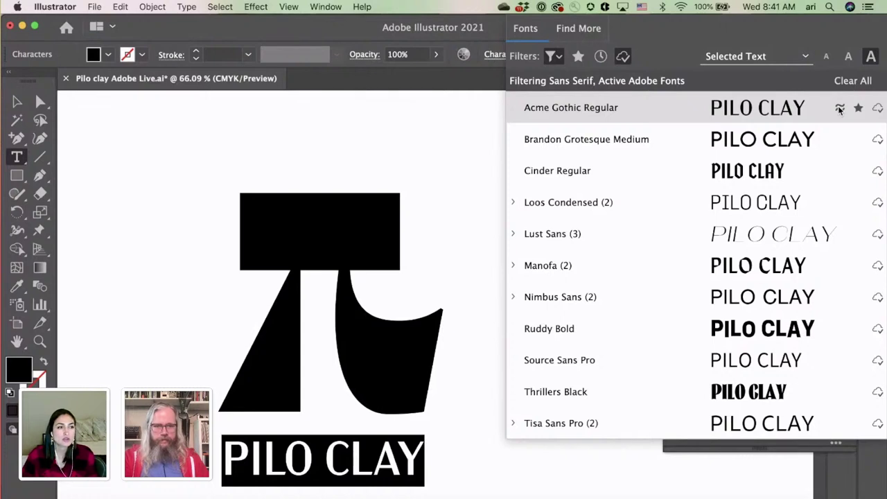
Step: Preview the fonts similar to Acme Gothic Regular on the PILO CLAY text, then return to the filtered list
click(839, 110)
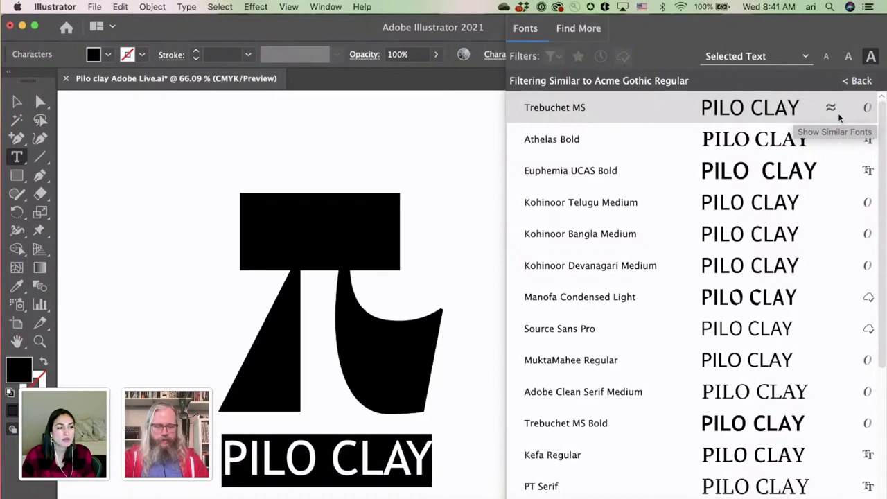
scroll(838, 113, down, 5)
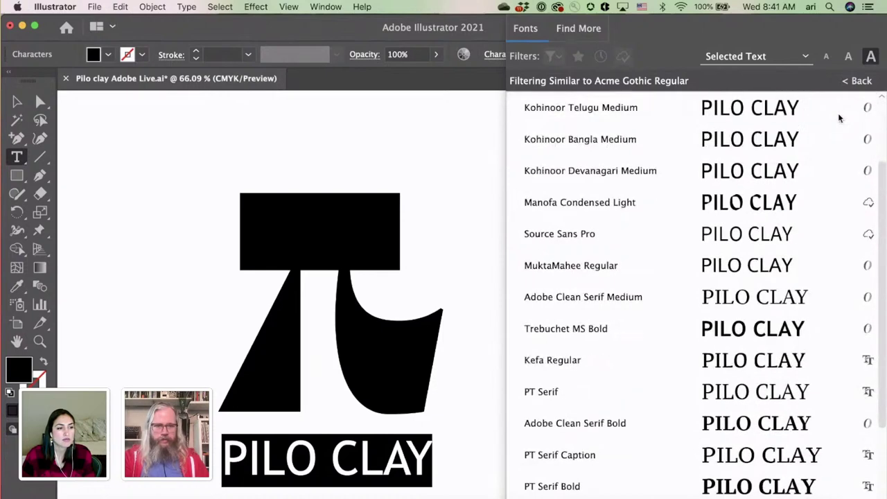
scroll(838, 118, down, 1)
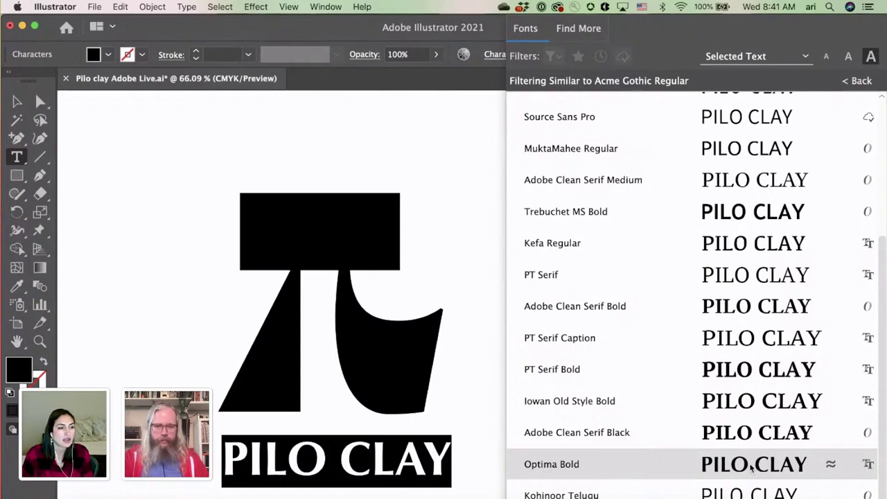
scroll(751, 469, up, 1)
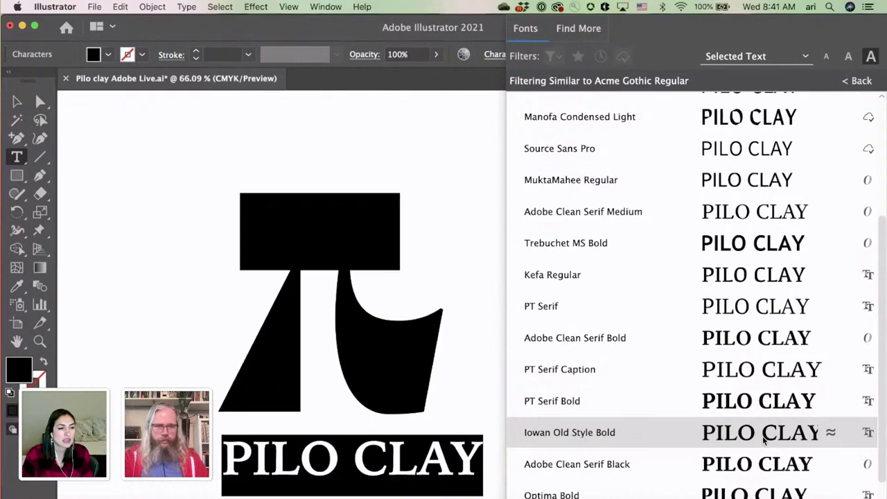
scroll(764, 438, up, 6)
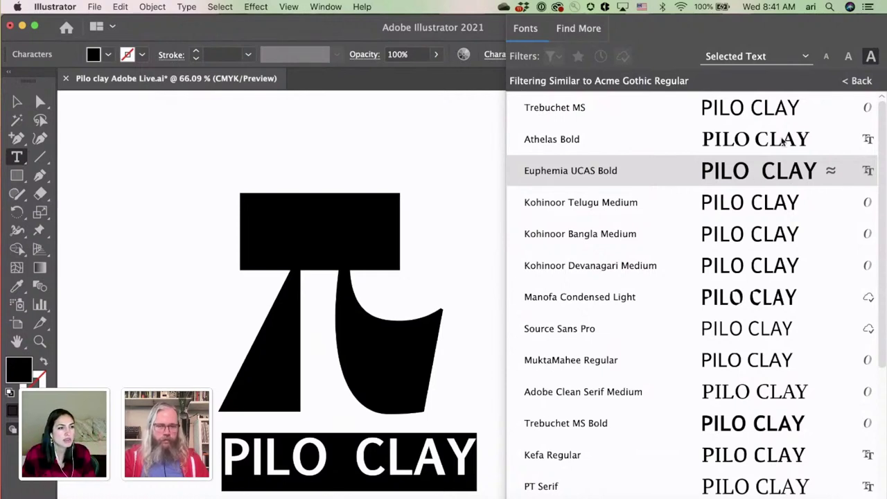
click(858, 81)
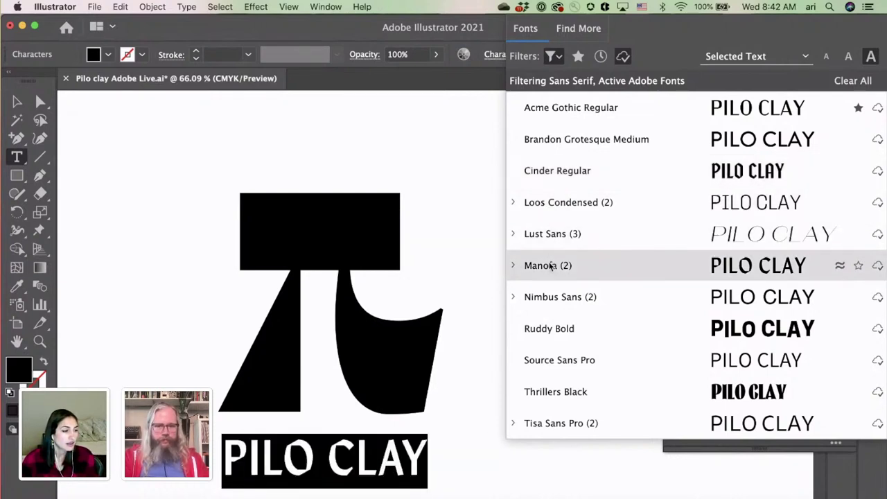
Step: Add the Manofa family to the favorites and check its Condensed Light and Medium styles
click(858, 266)
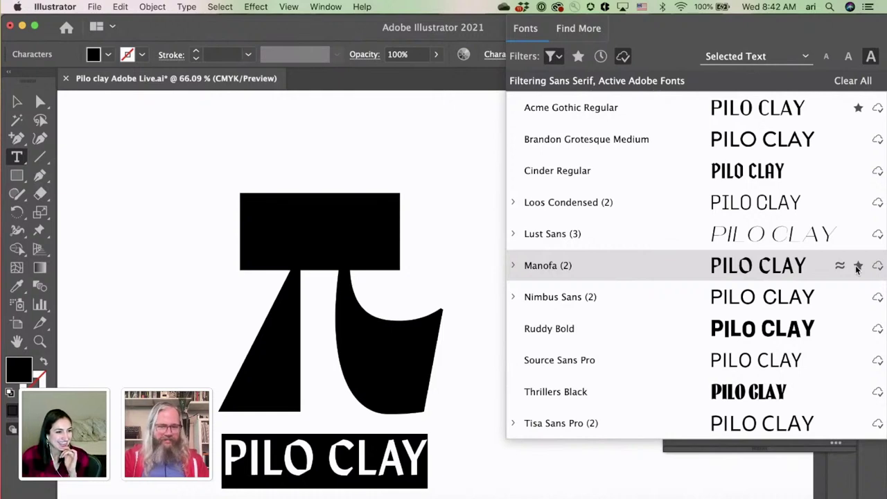
click(513, 266)
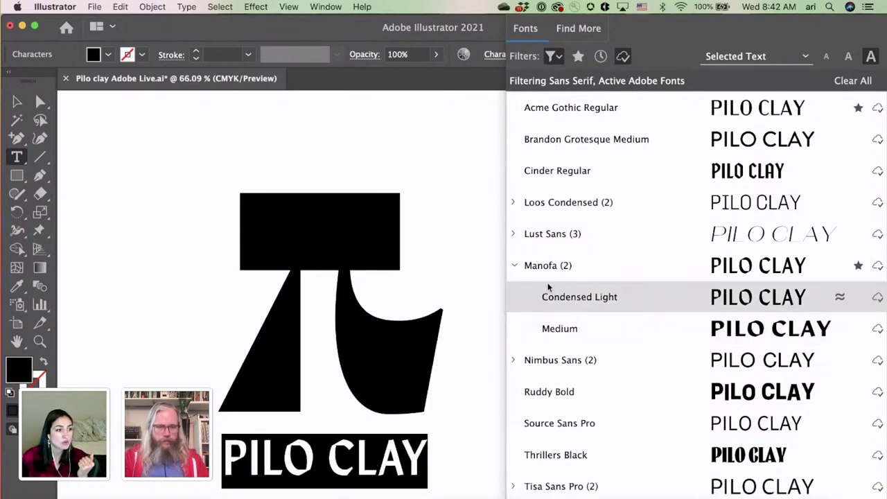
click(514, 266)
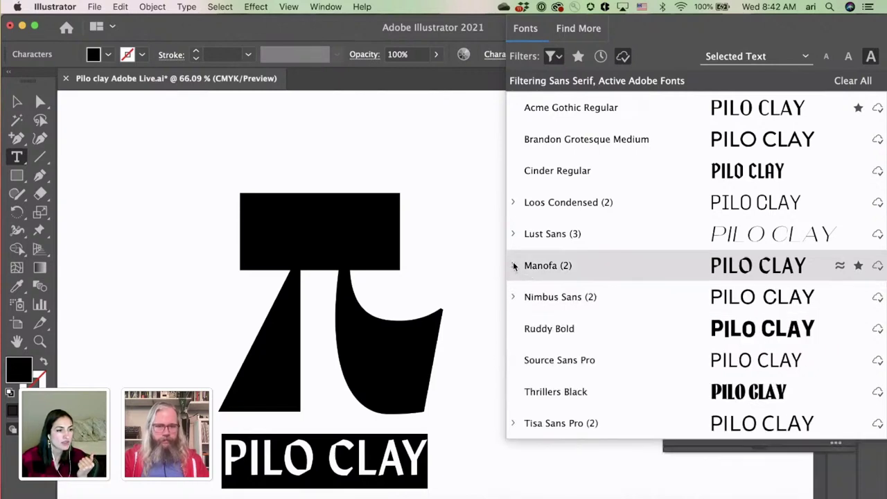
click(638, 385)
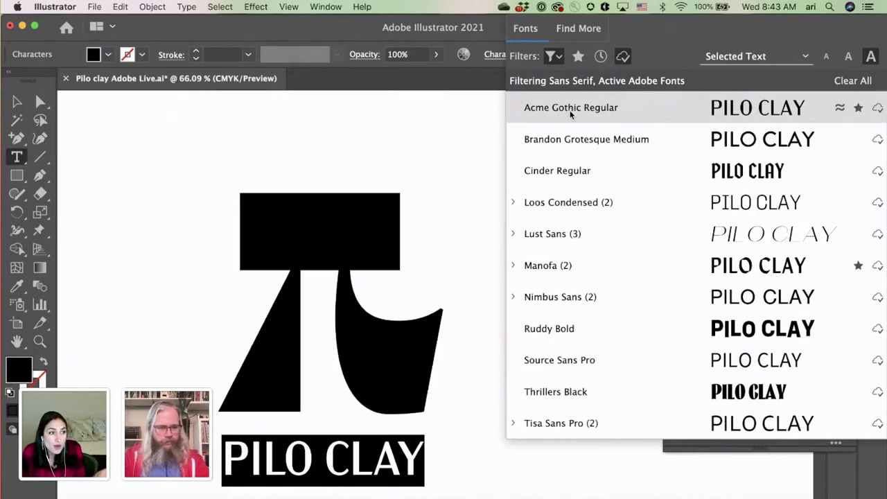
Step: Browse the additional sans serif Adobe Fonts without the activated-only filter, previewing families such as Acme Gothic Wide and Adelle Sans on PILO CLAY
click(584, 33)
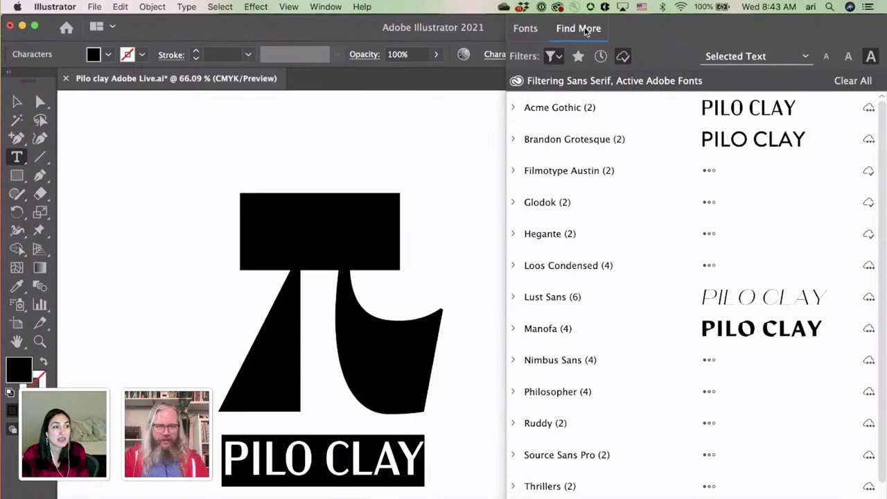
click(629, 52)
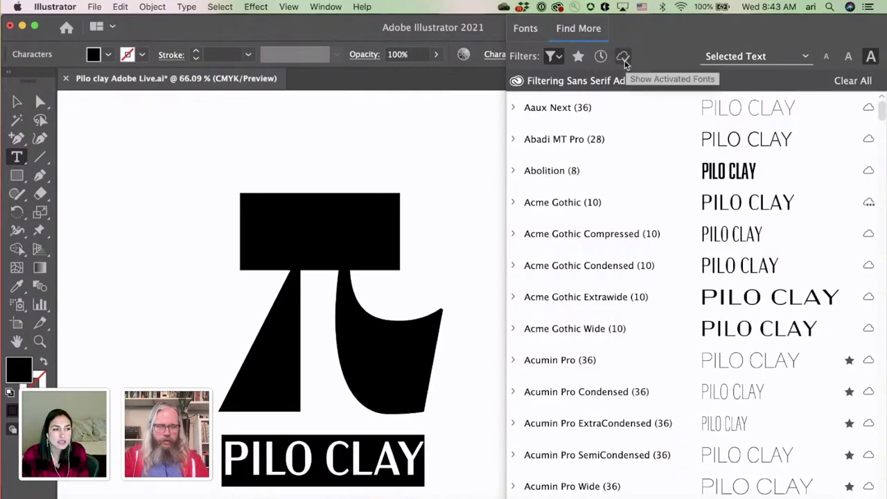
click(624, 59)
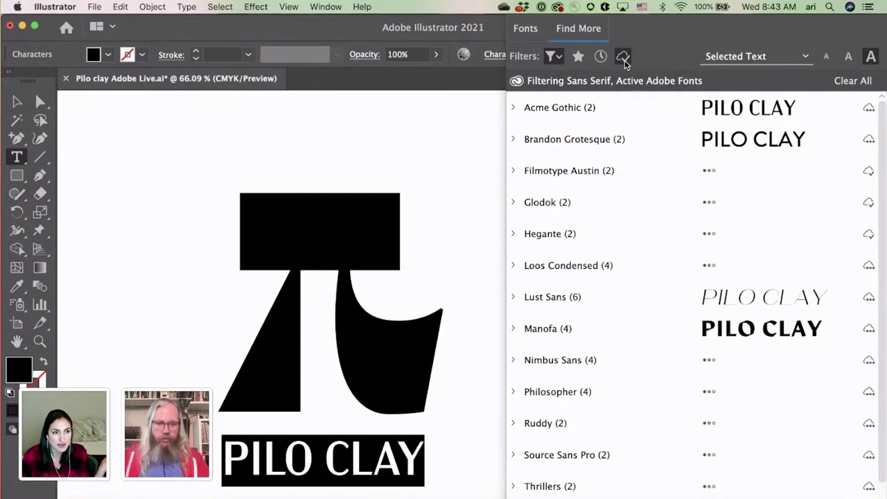
click(625, 59)
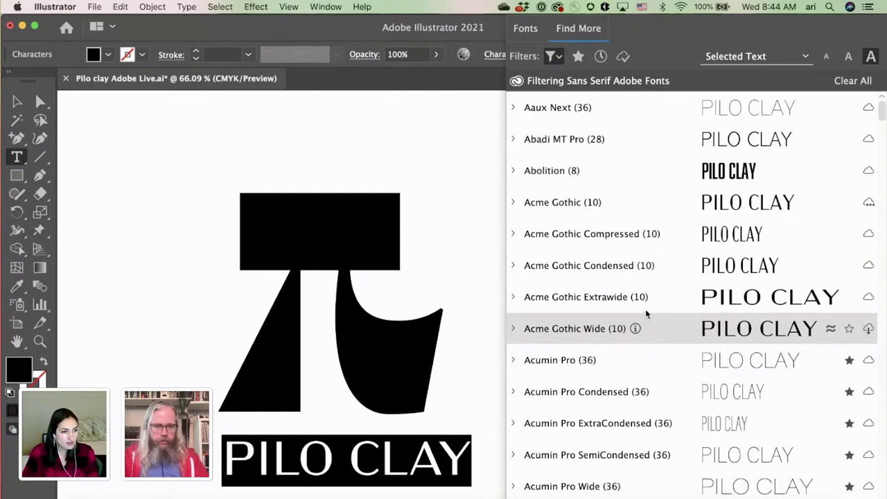
scroll(650, 316, down, 7)
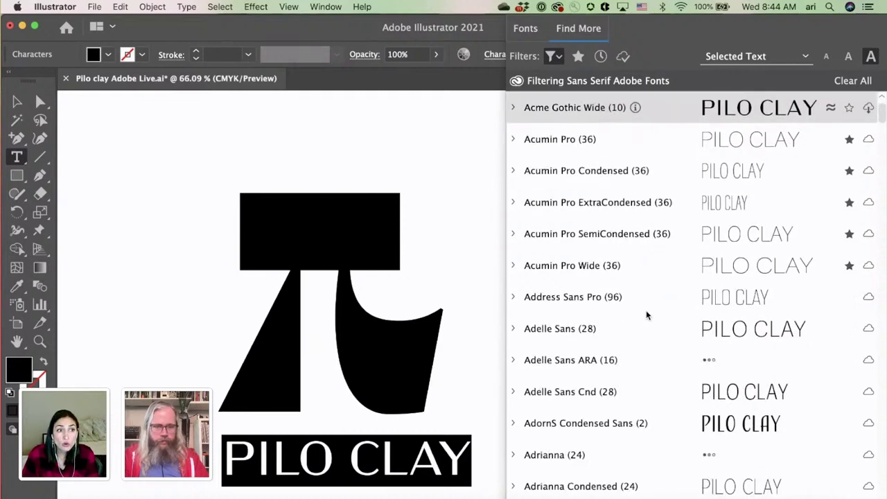
scroll(646, 316, down, 3)
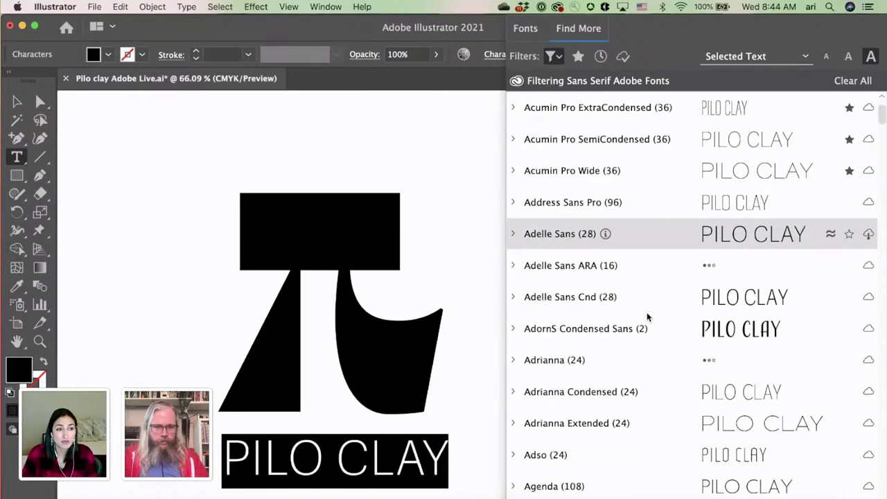
scroll(648, 317, down, 1)
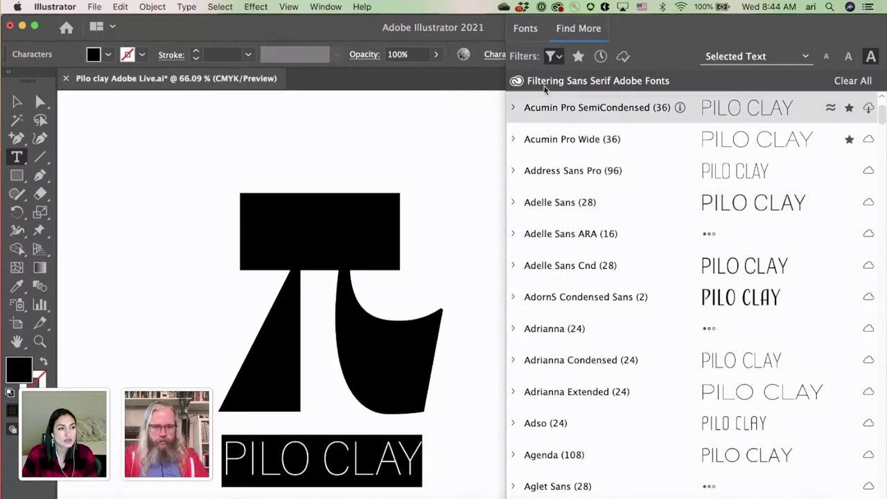
Step: Try the Heavy Weight property filter on the sans serif Adobe Fonts, then remove it again
click(553, 56)
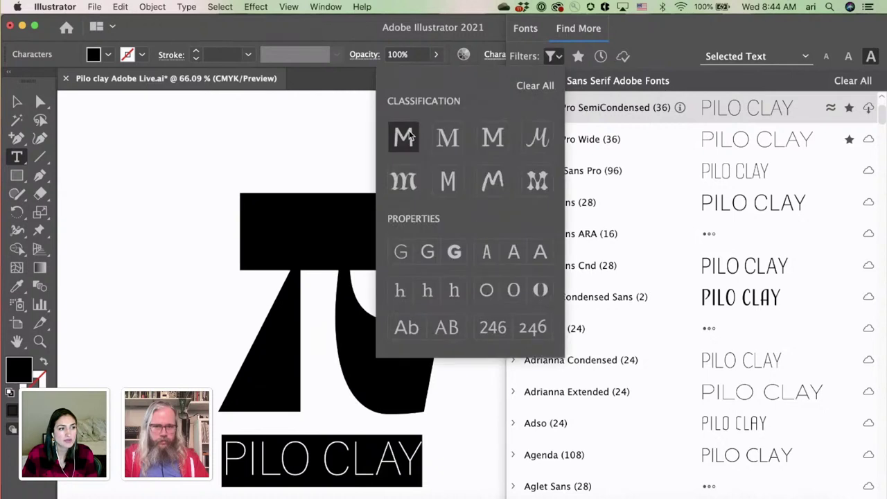
click(554, 57)
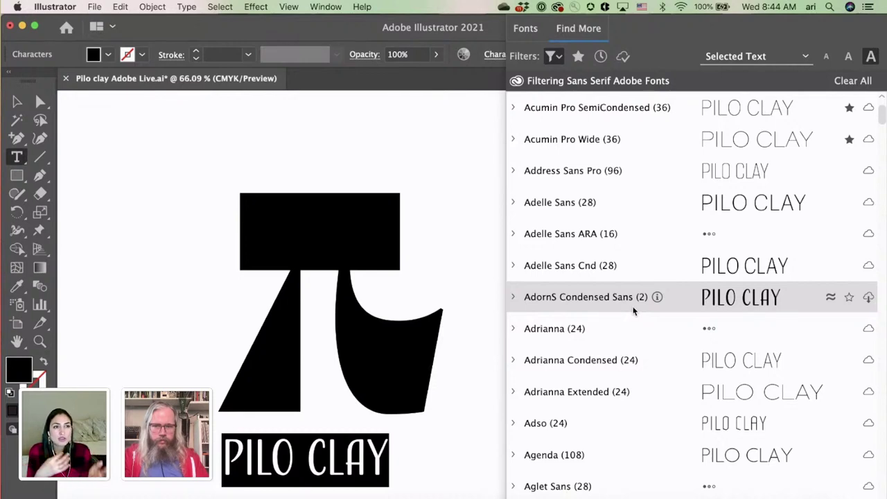
click(552, 58)
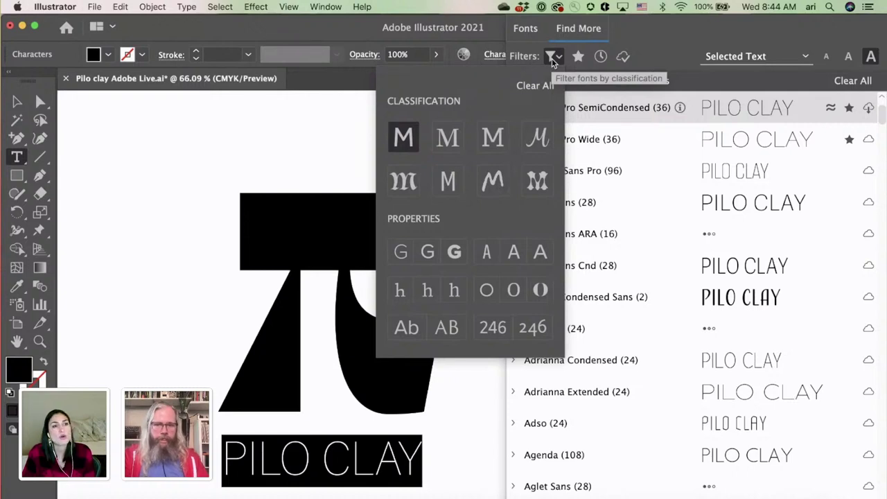
click(454, 265)
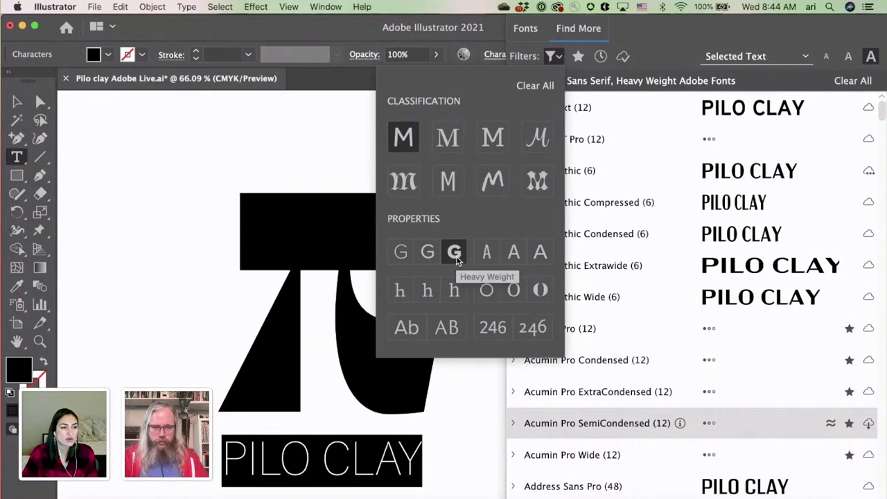
click(454, 258)
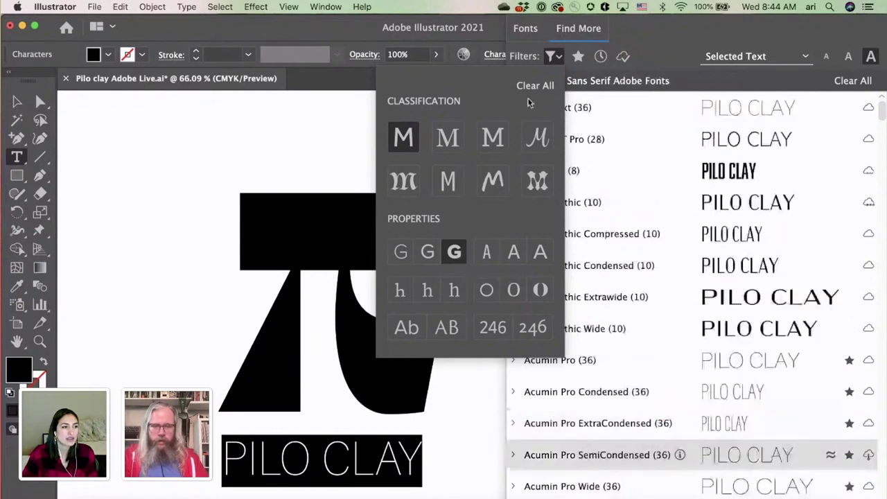
click(552, 58)
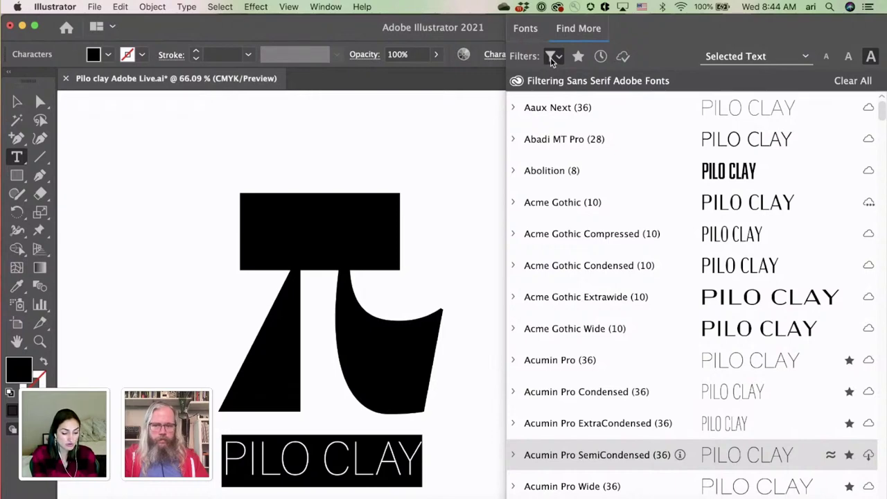
Step: Switch to the Adobe Fonts website in Chrome and examine the tag, classification and property filters for all fonts
key(super+Tab)
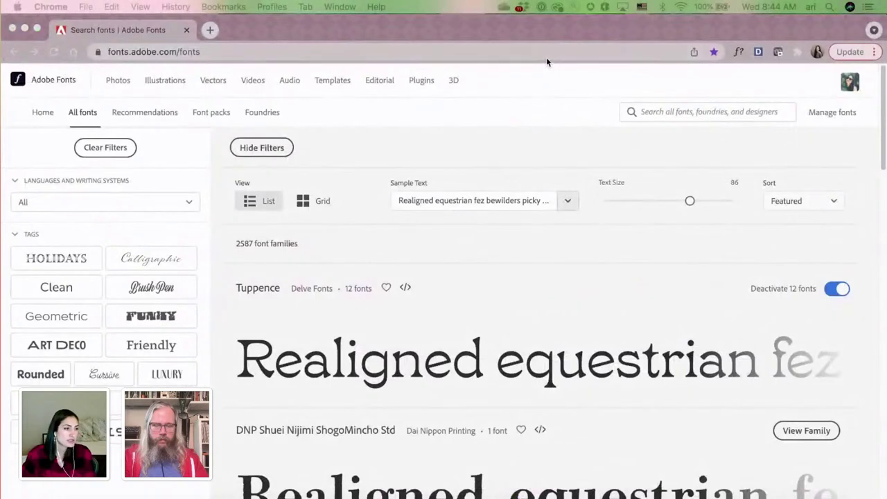
scroll(147, 261, down, 1)
scroll(147, 261, down, 10)
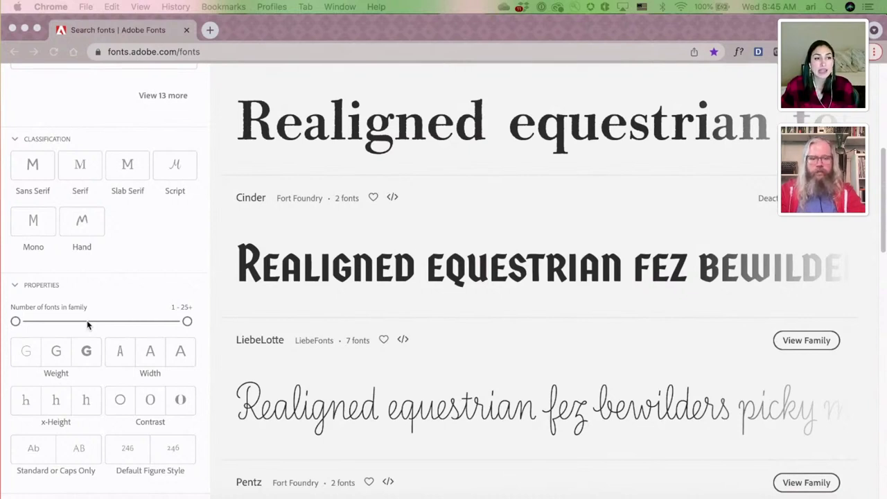
scroll(87, 325, down, 1)
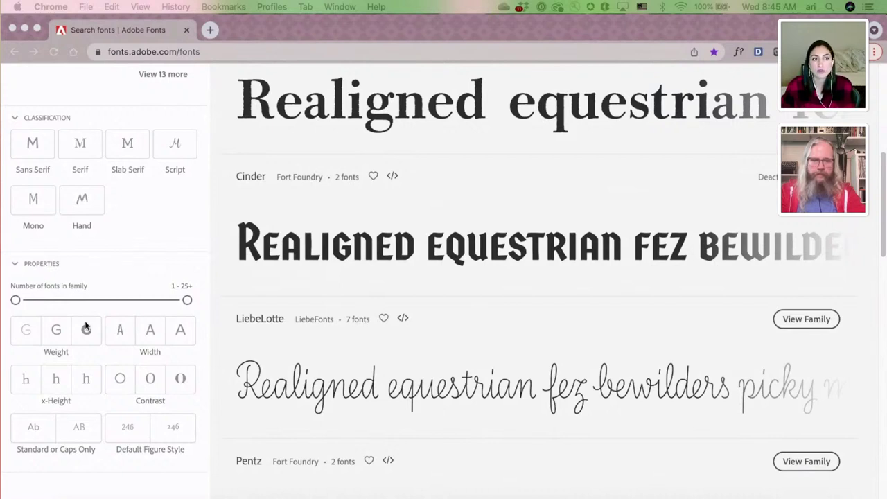
scroll(86, 329, up, 5)
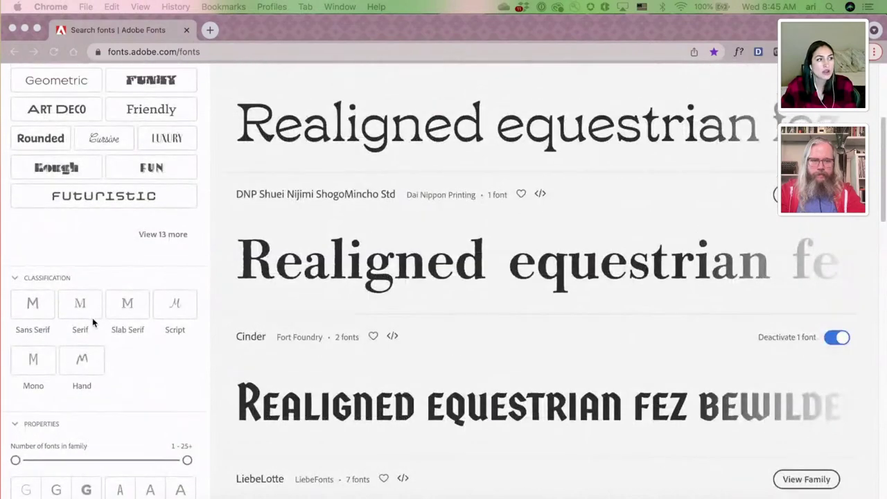
scroll(93, 322, up, 1)
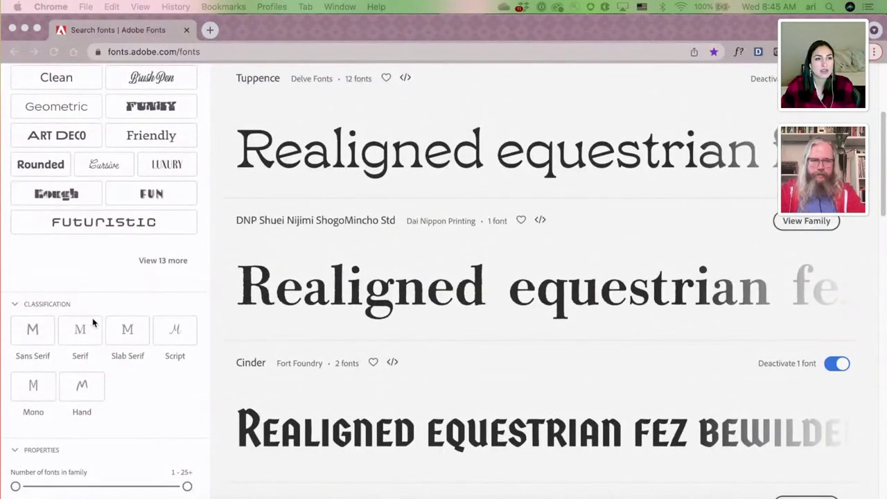
scroll(92, 322, up, 1)
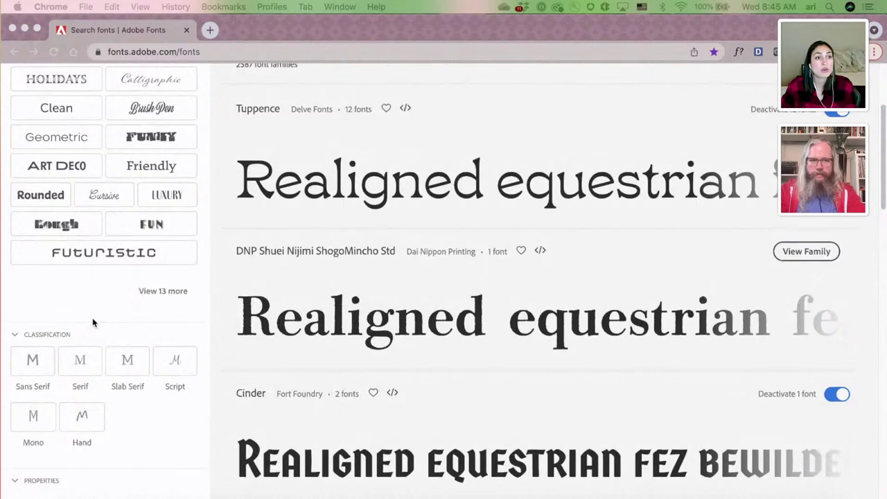
scroll(92, 317, up, 1)
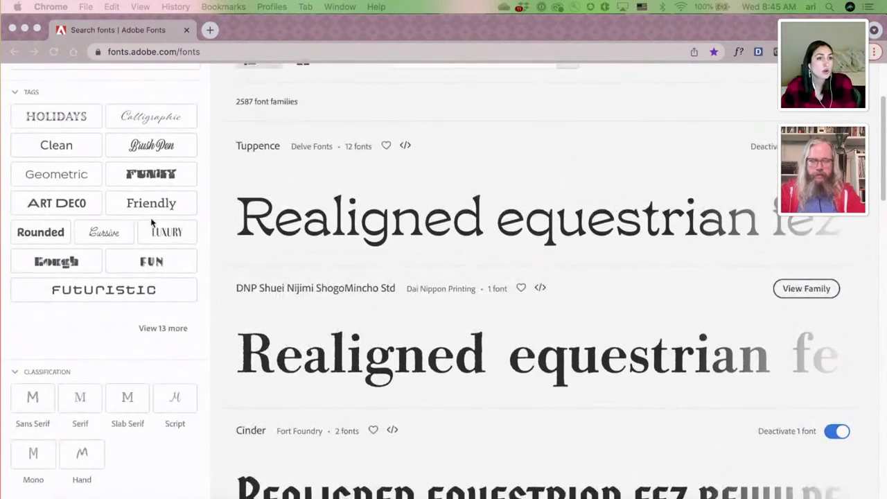
scroll(150, 217, up, 1)
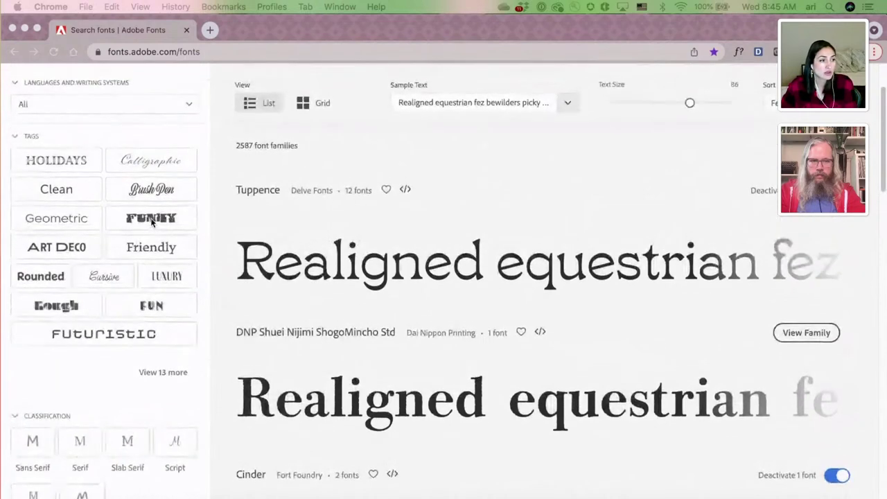
scroll(152, 222, up, 2)
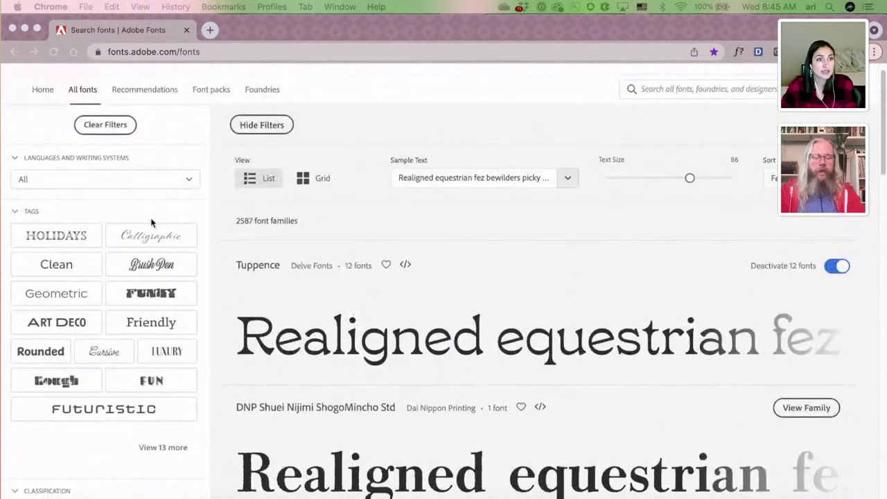
scroll(404, 237, up, 1)
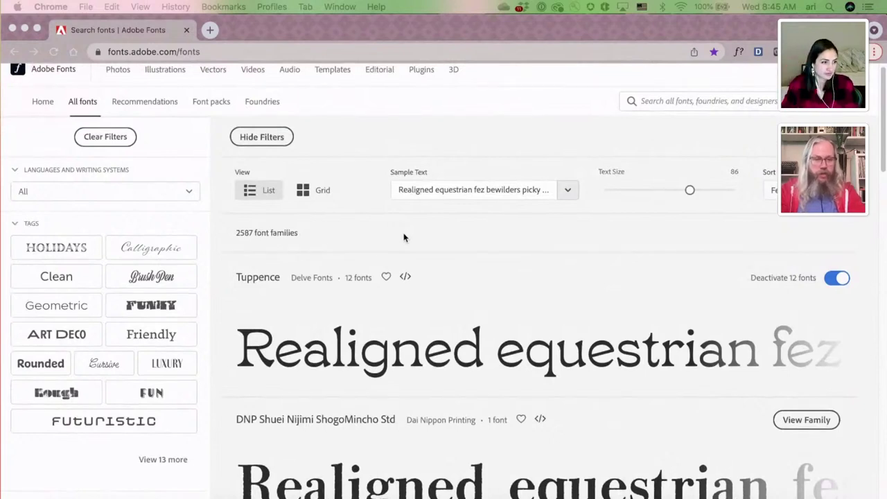
Step: Open the Tuppence family page and look through its specimen images and individual font styles
click(262, 281)
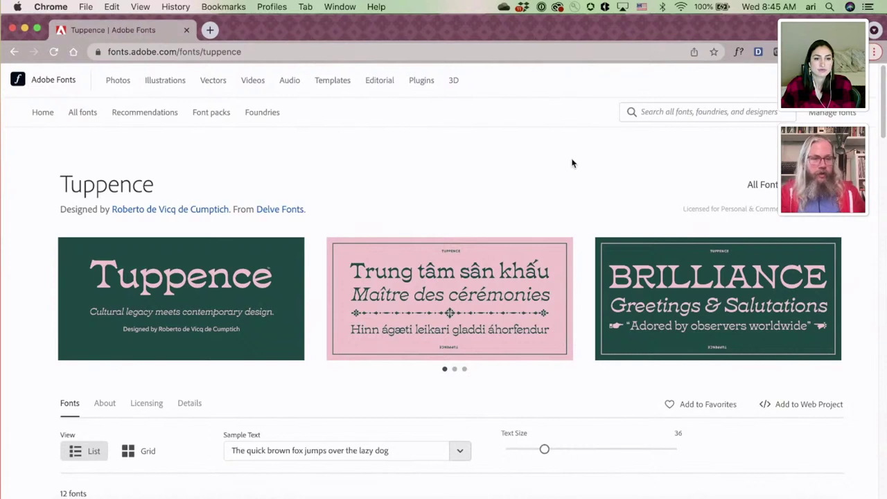
scroll(572, 164, down, 1)
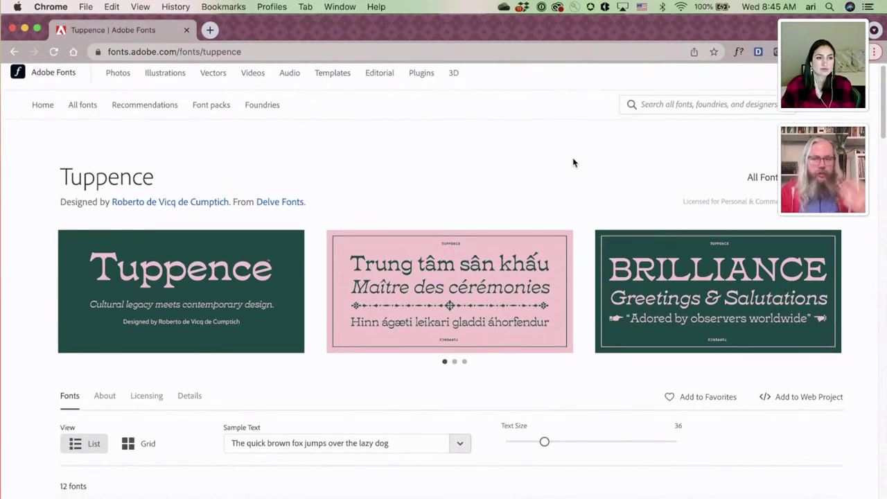
mouse_move(685, 282)
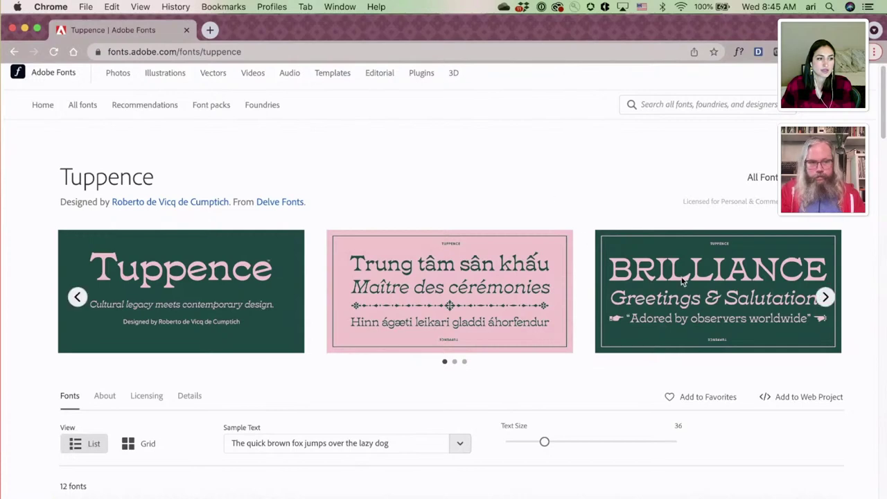
click(826, 298)
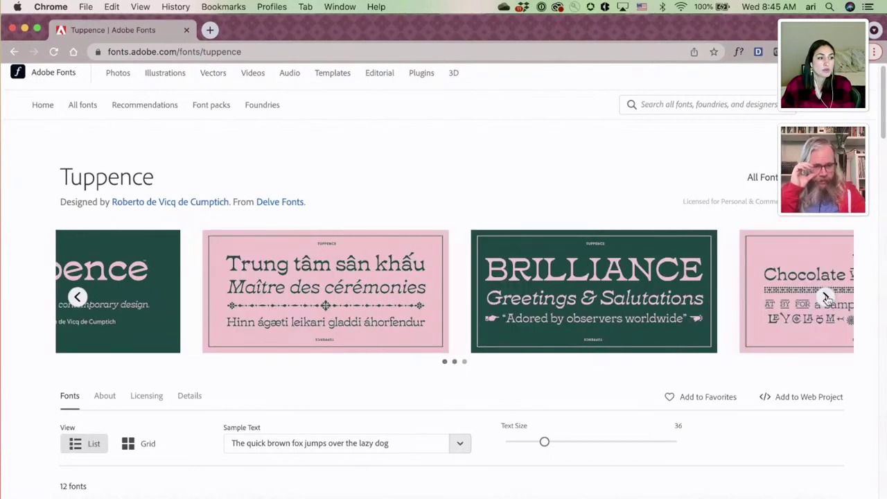
click(826, 298)
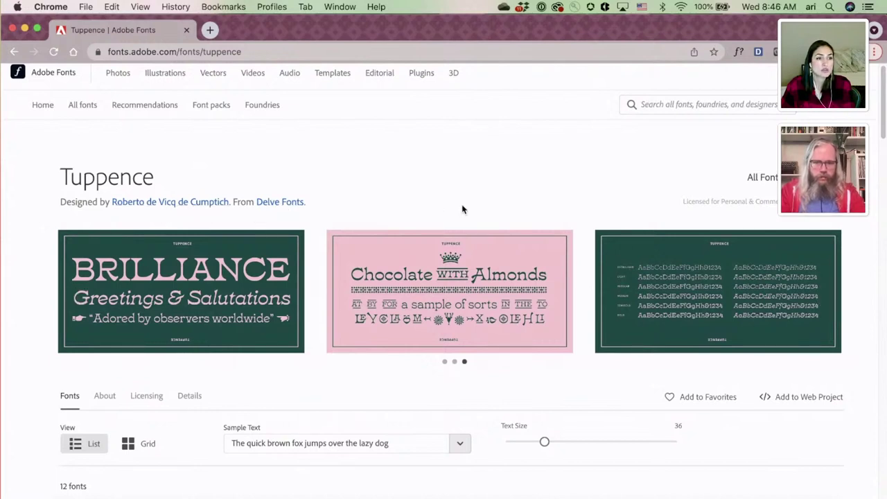
scroll(462, 208, down, 2)
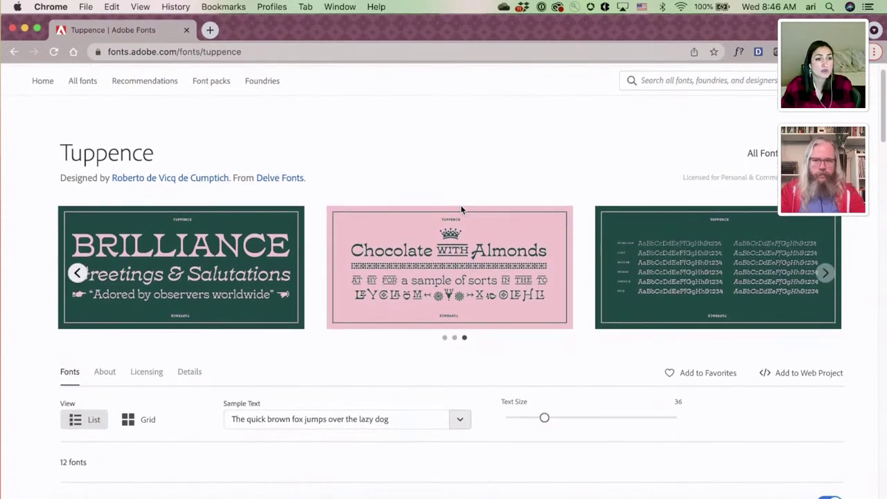
scroll(462, 210, down, 3)
scroll(461, 209, down, 5)
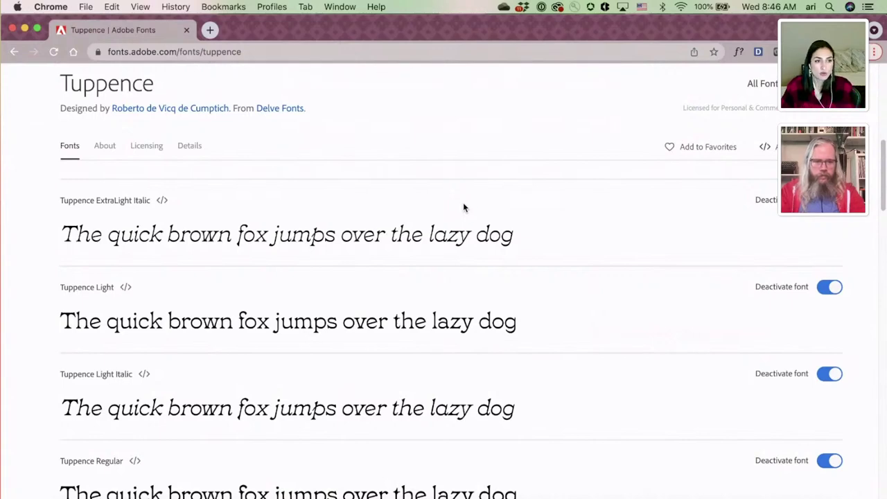
scroll(463, 202, up, 10)
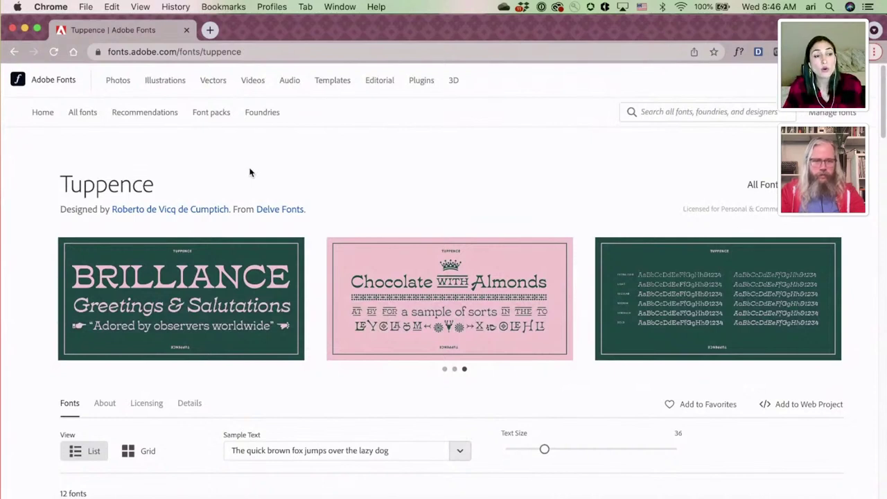
Step: Return to the list of all fonts and set the sample text to PILO CLAY
click(79, 126)
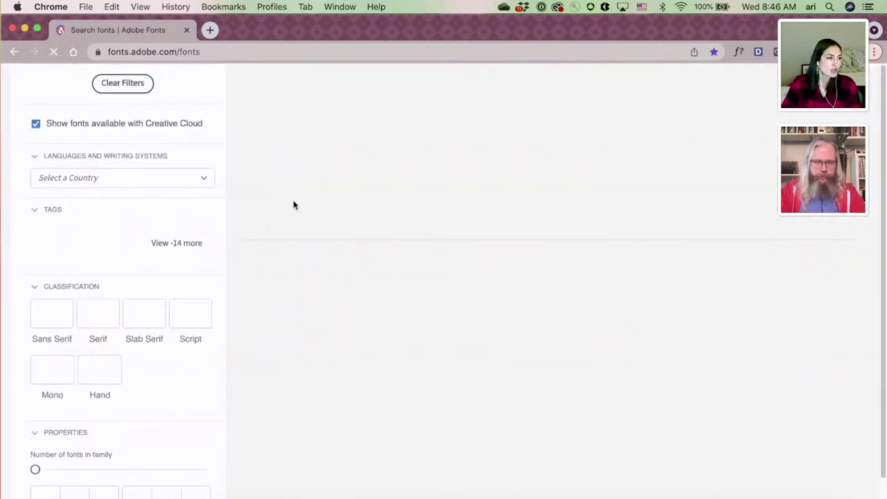
click(447, 202)
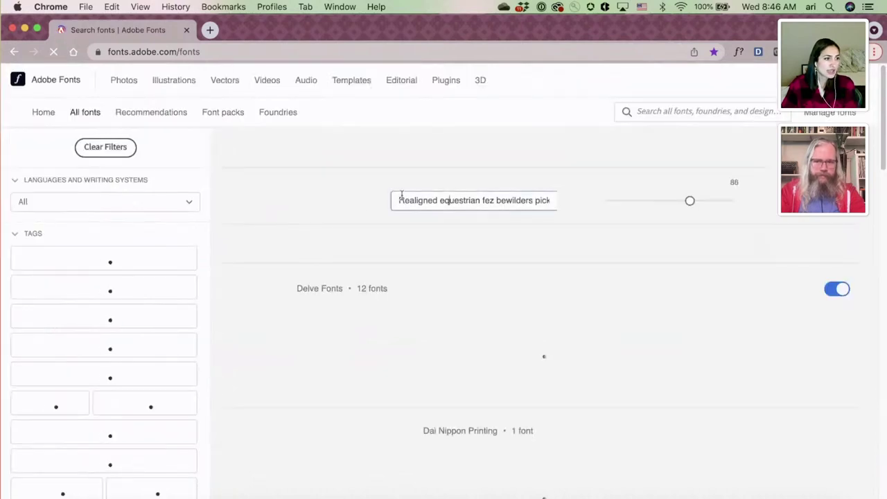
key(super+a)
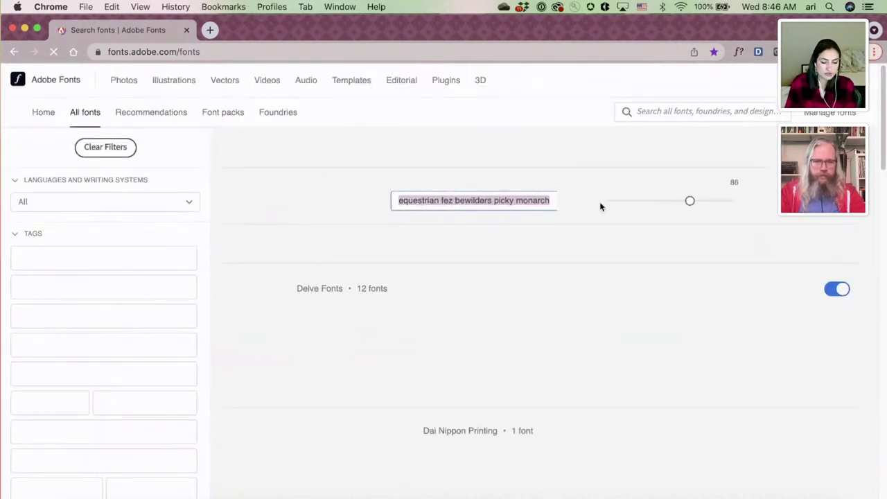
text(Pl)
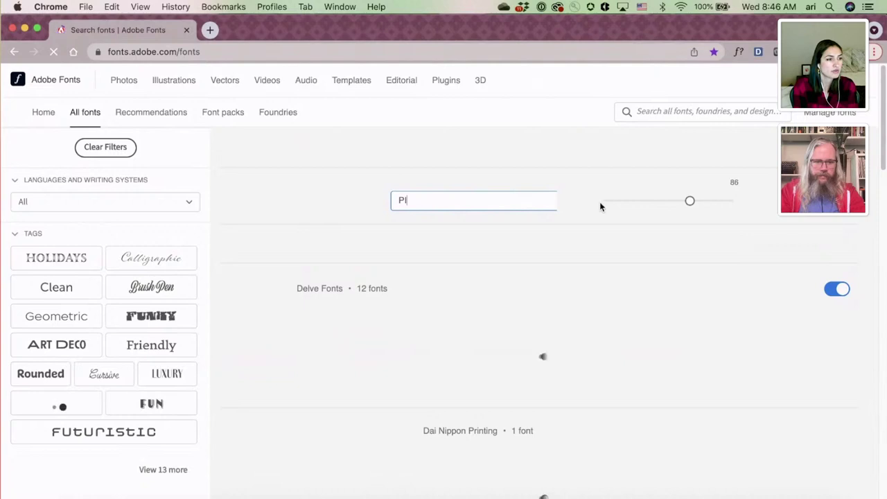
text(LO )
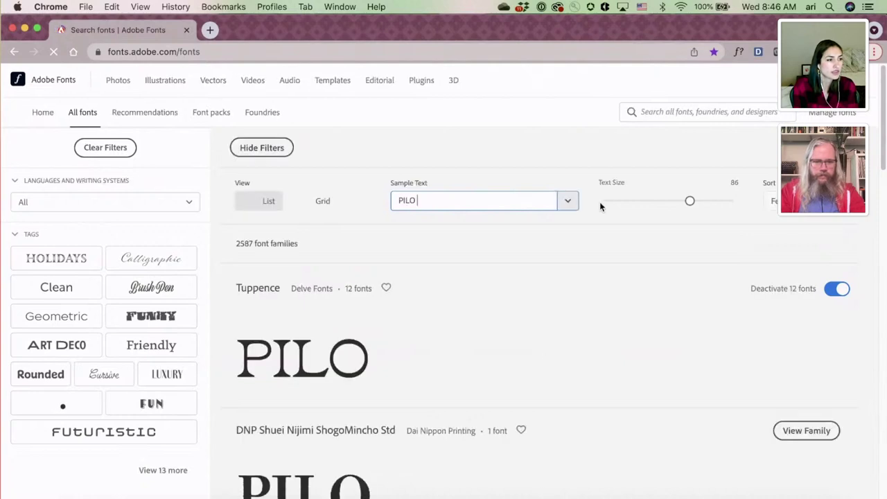
text(CLAY)
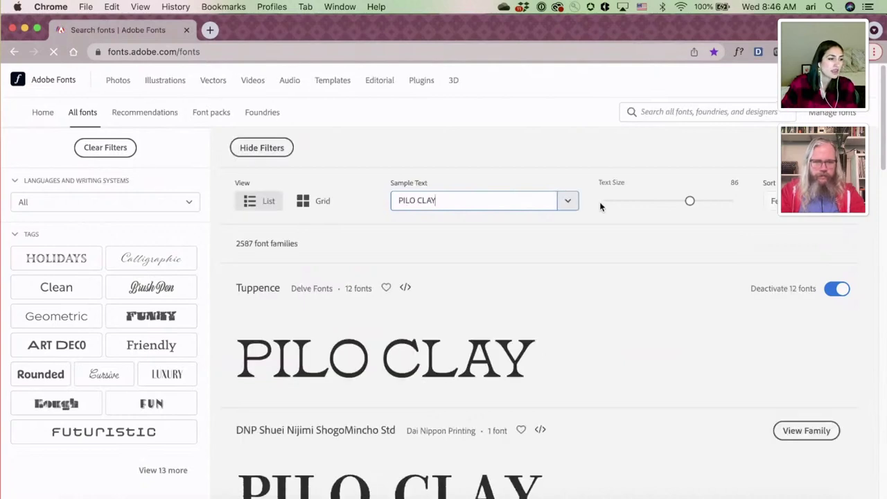
Step: Set the sample text size to 63 and browse the first page of font families in grid view
click(640, 201)
click(664, 201)
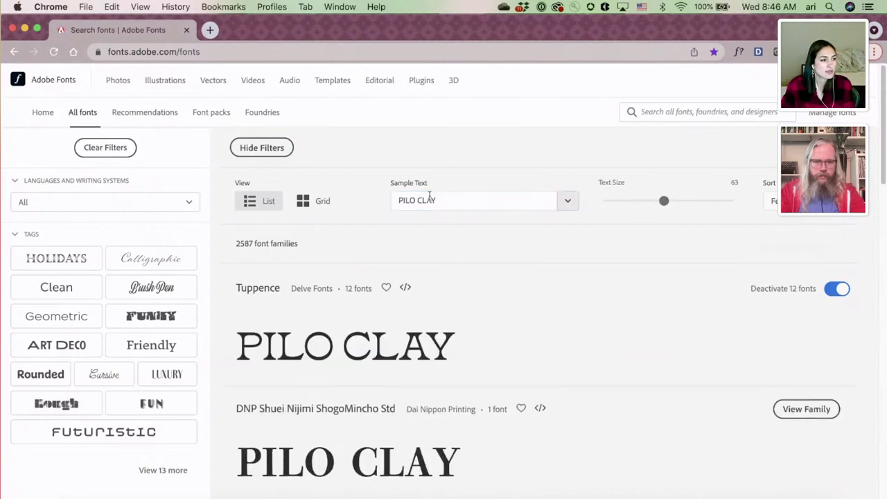
click(322, 201)
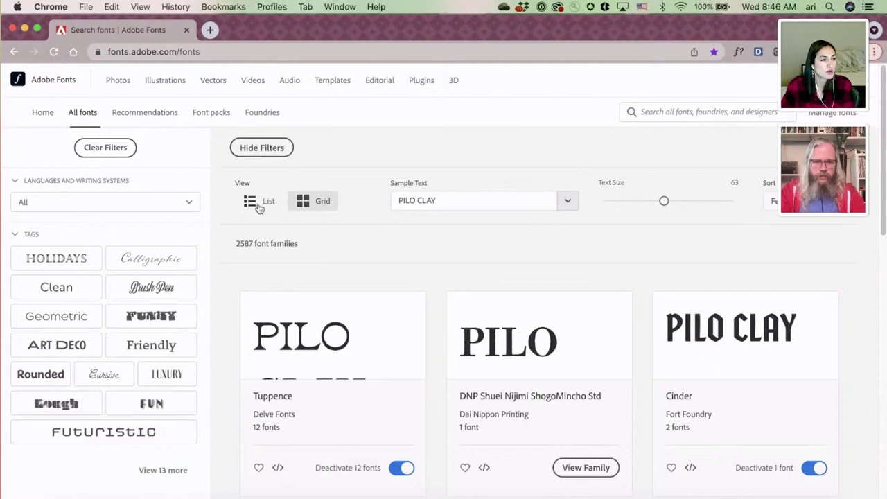
click(251, 203)
click(317, 201)
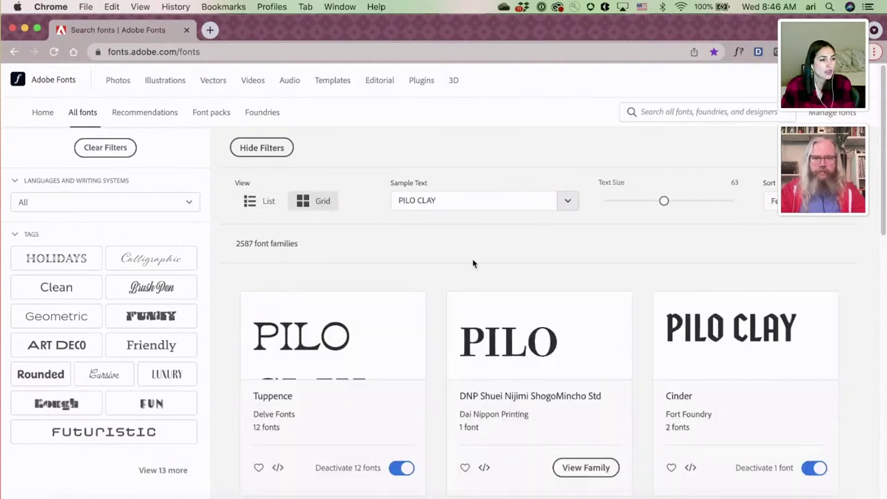
scroll(471, 263, down, 10)
scroll(476, 263, down, 2)
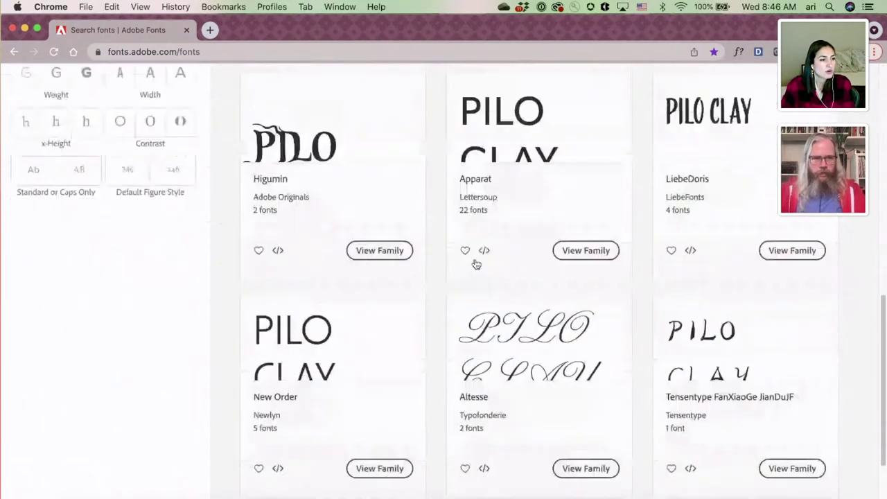
scroll(475, 263, down, 5)
scroll(481, 269, up, 10)
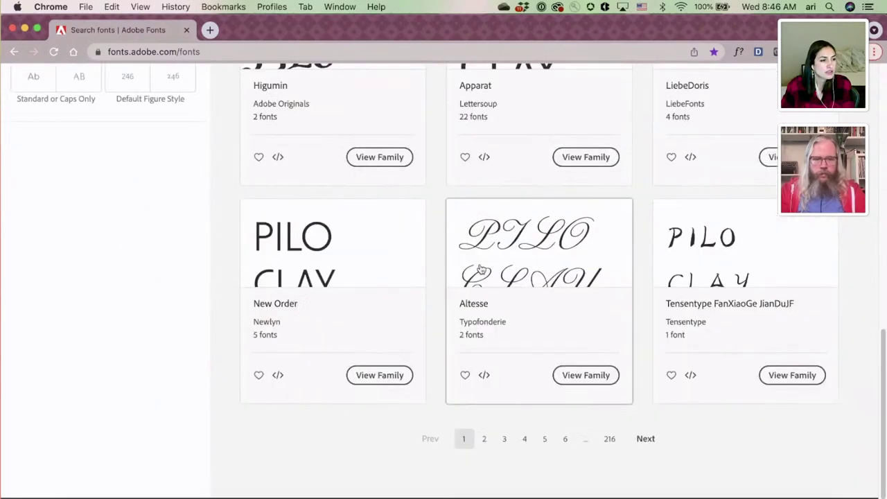
Step: Switch to Illustrator and preview the installed sans serif fonts on the PILO CLAY text, including the styles of the Lust Sans family
scroll(477, 269, up, 5)
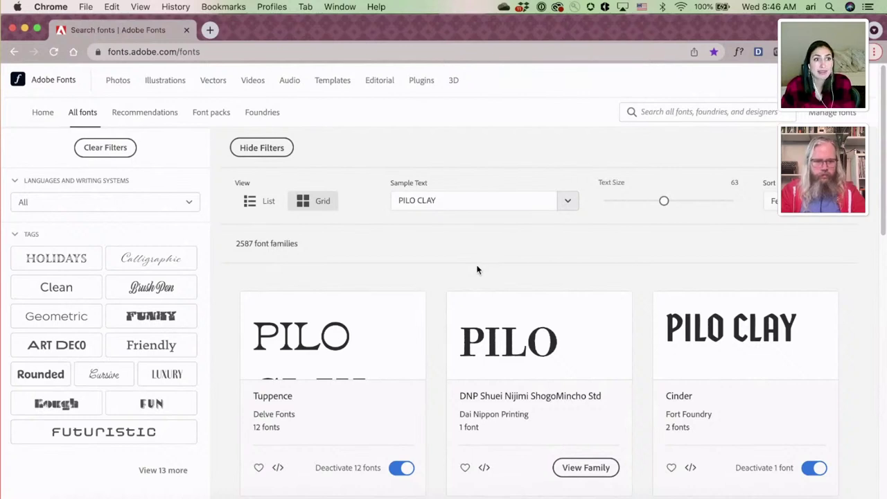
key(super+Tab)
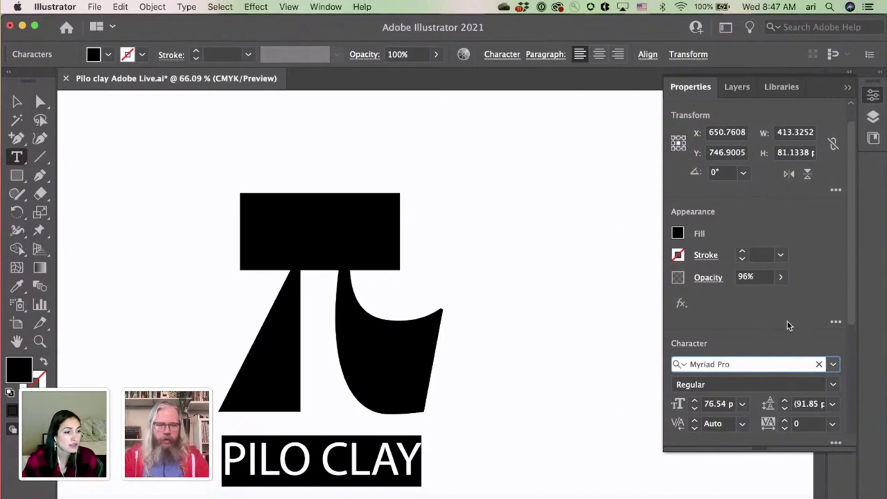
click(834, 364)
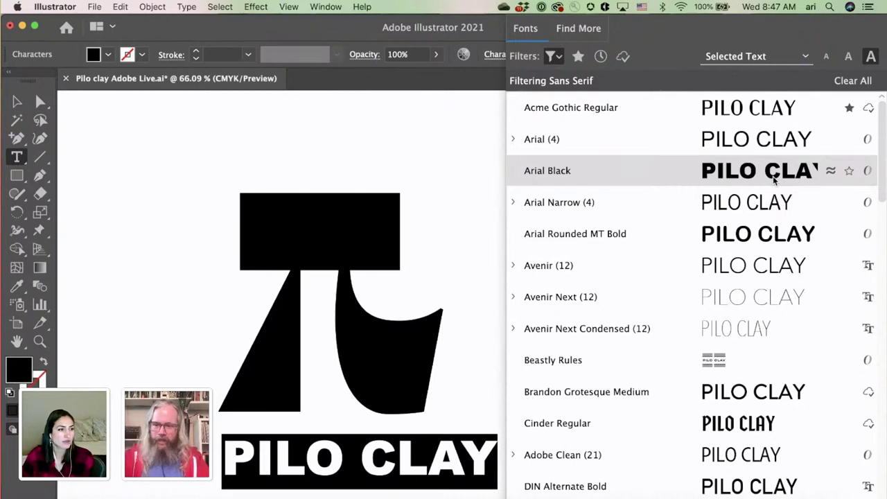
scroll(786, 279, down, 4)
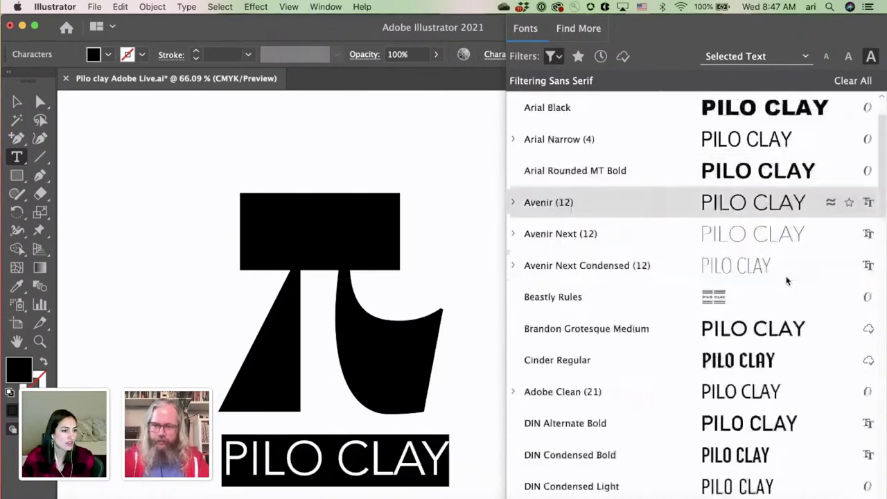
scroll(787, 280, down, 9)
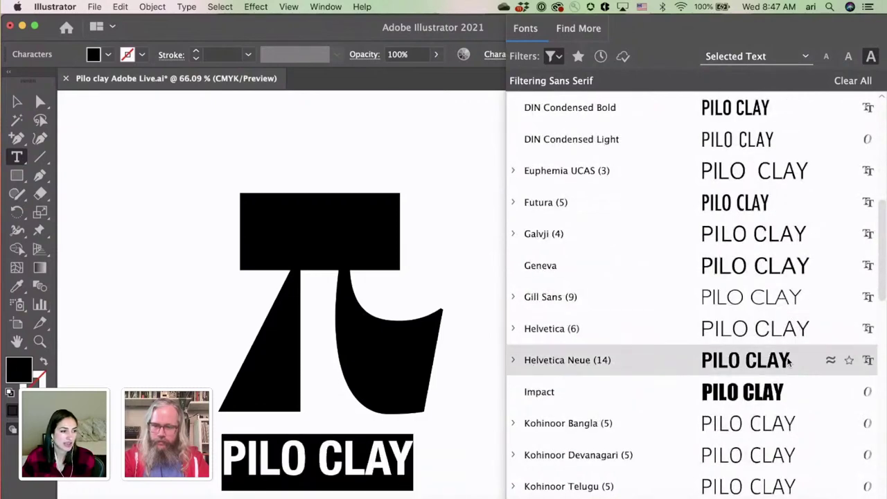
scroll(788, 359, down, 7)
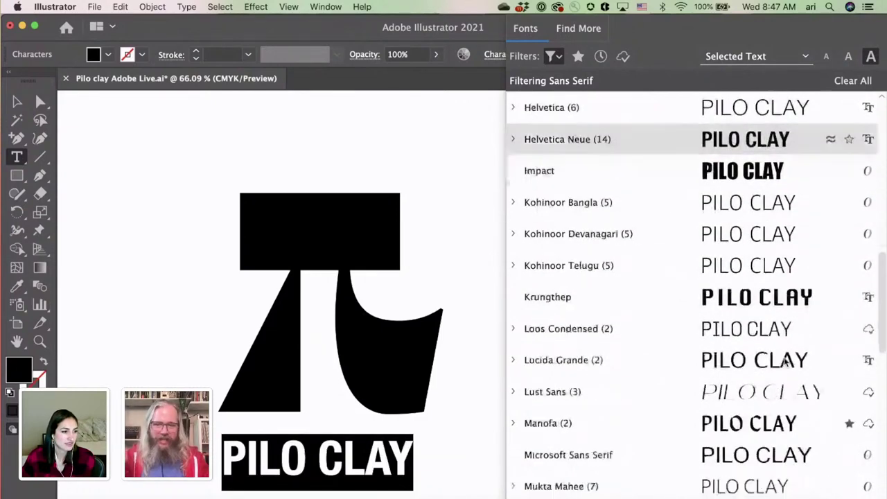
scroll(786, 359, down, 2)
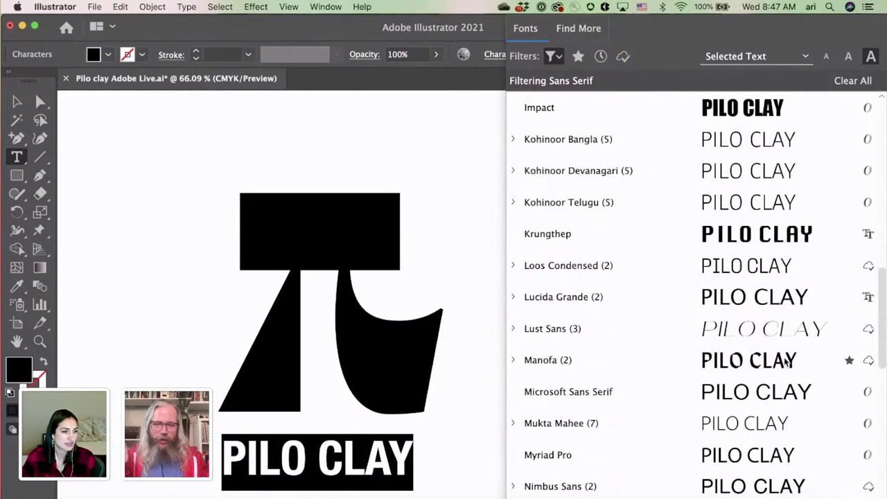
click(513, 329)
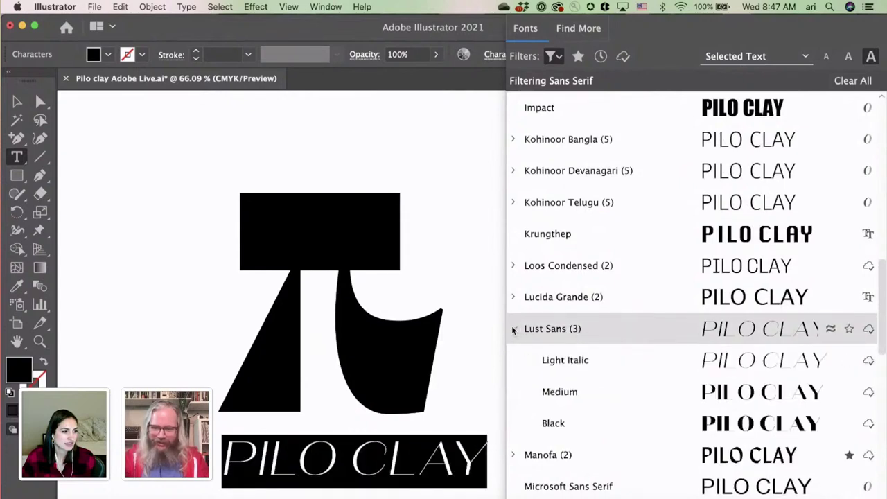
Step: Browse the additional sans serif Adobe Fonts, check the styles of AdornS Condensed Sans and add that family to the favorites
click(581, 33)
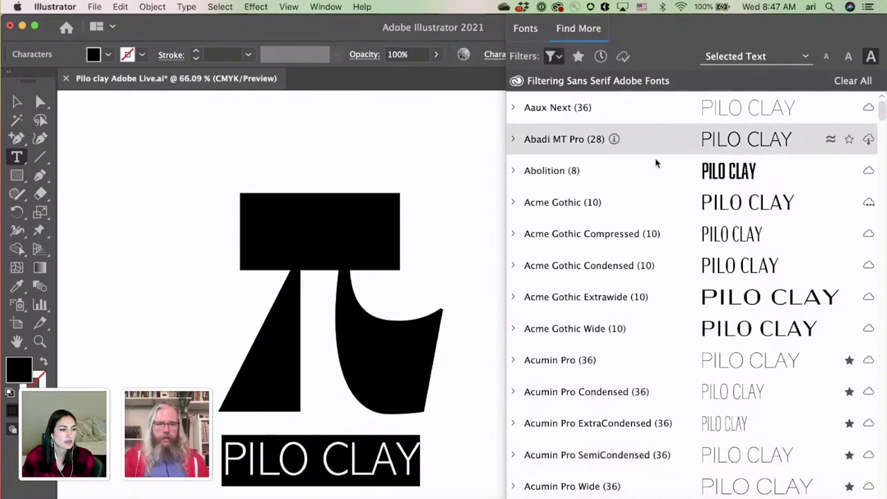
scroll(679, 185, down, 3)
scroll(680, 185, down, 3)
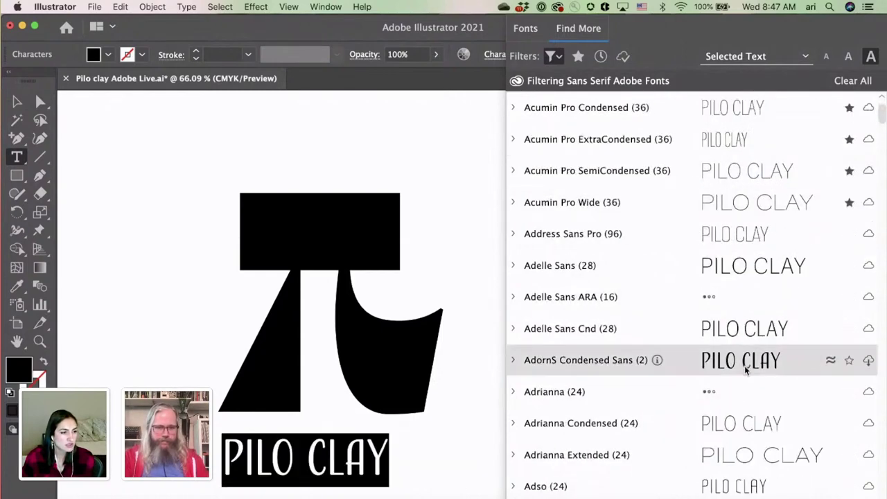
click(513, 360)
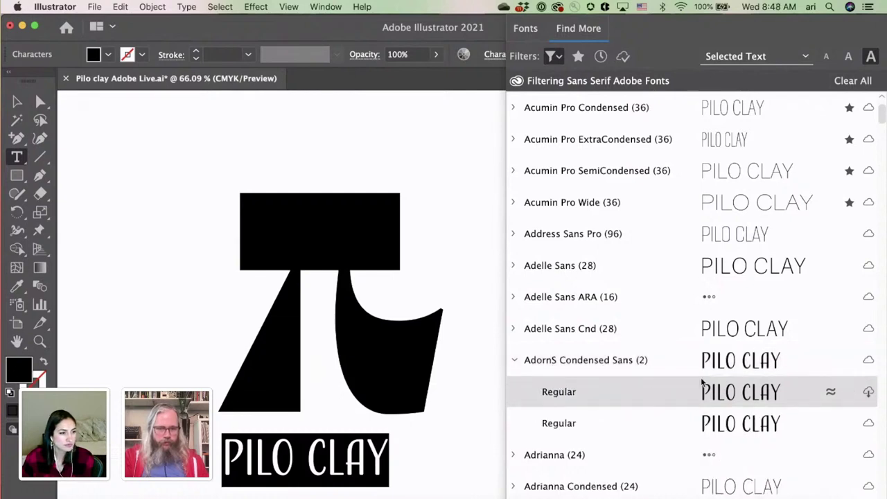
click(512, 359)
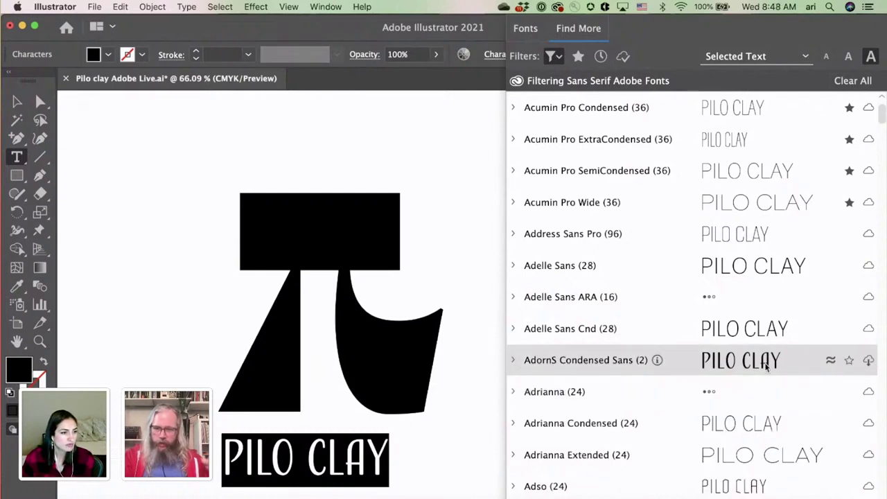
click(849, 361)
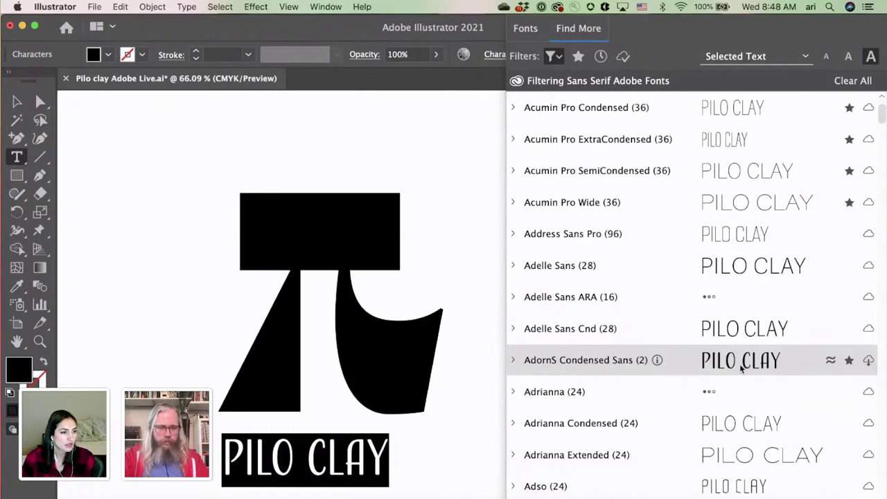
Step: Examine the individual styles of the Adso family and preview its Regular style on the PILO CLAY text
scroll(739, 364, down, 3)
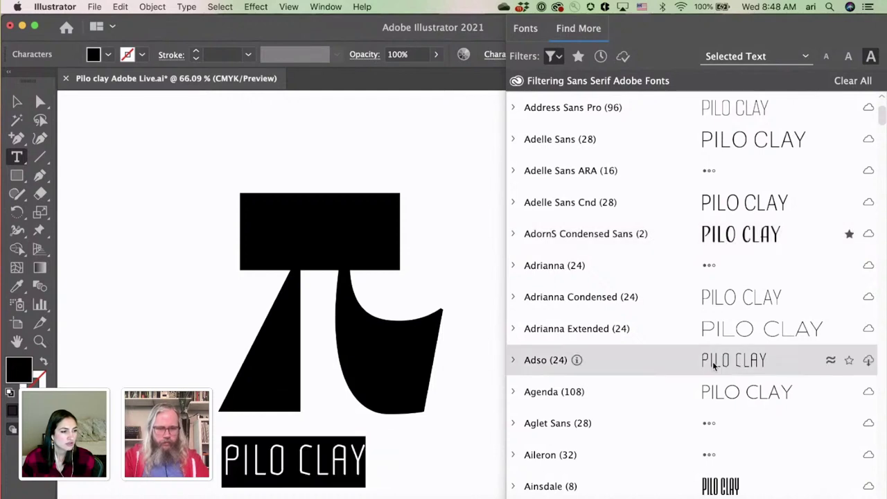
click(514, 359)
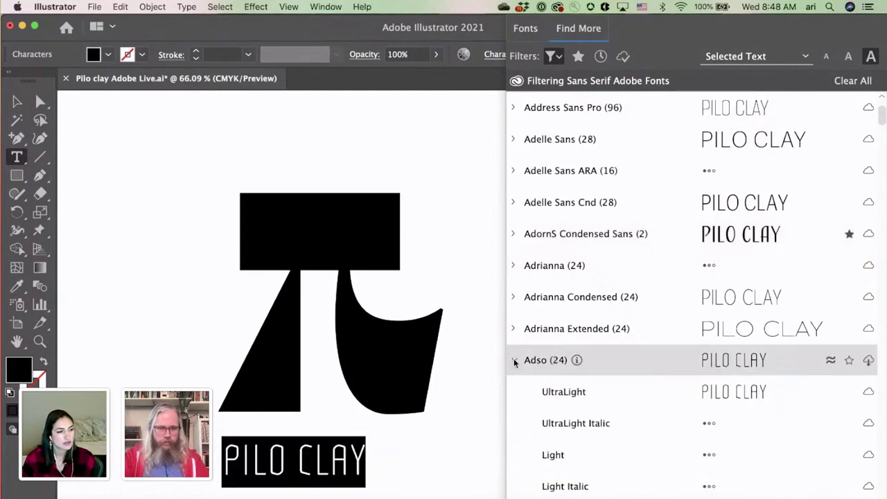
scroll(515, 361, down, 4)
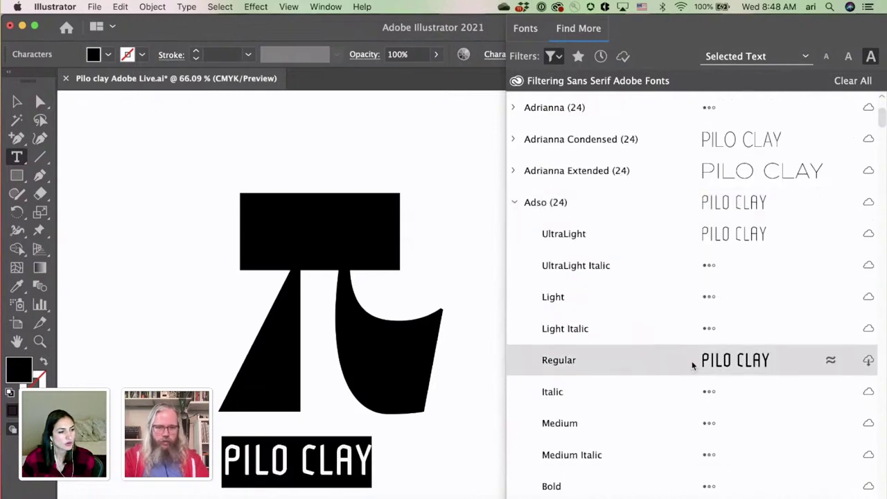
scroll(692, 361, down, 3)
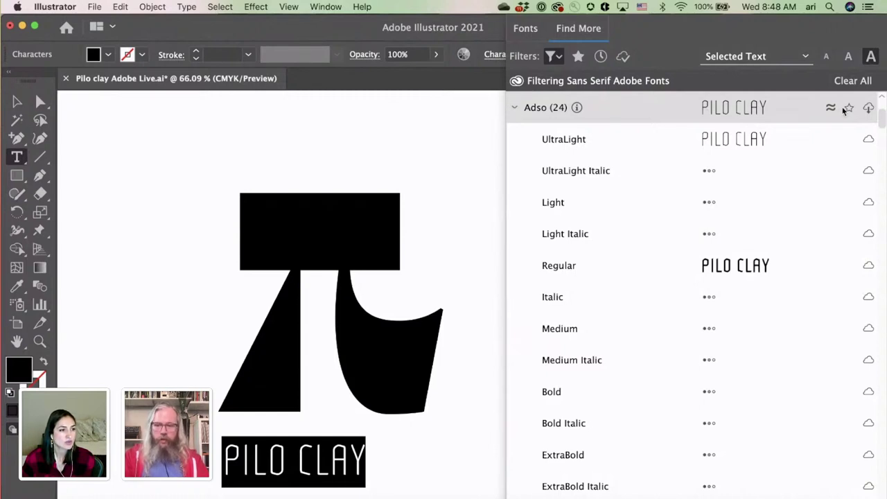
click(514, 108)
Step: Look through the sans serif Adobe Fonts from Agenda to Alwyn New, previewing families such as Ainsdale on the PILO CLAY text
scroll(745, 250, down, 3)
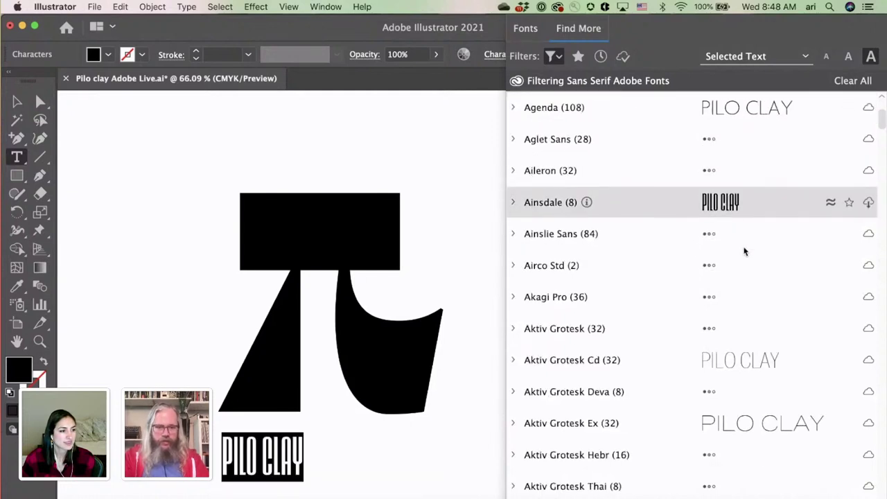
scroll(744, 253, down, 2)
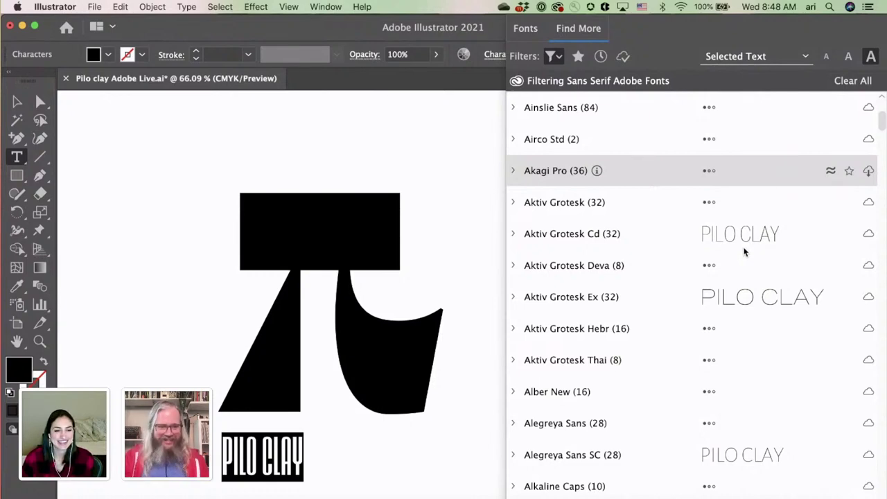
scroll(745, 252, down, 4)
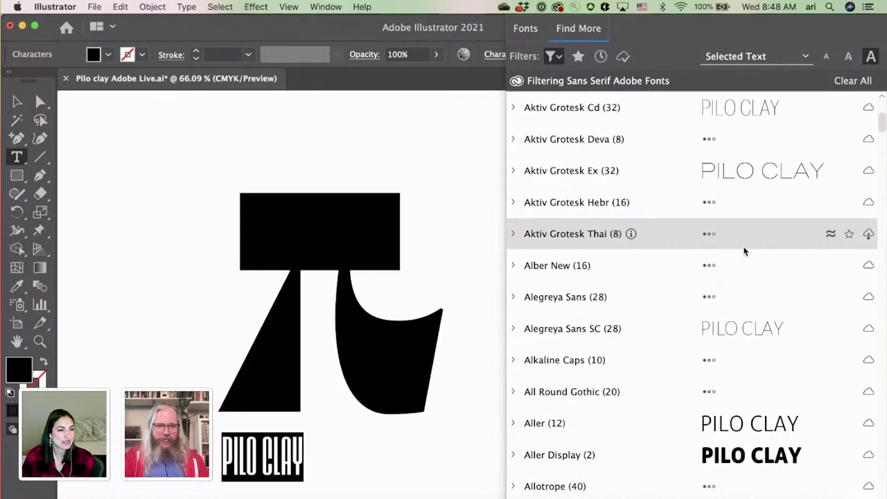
scroll(745, 251, down, 5)
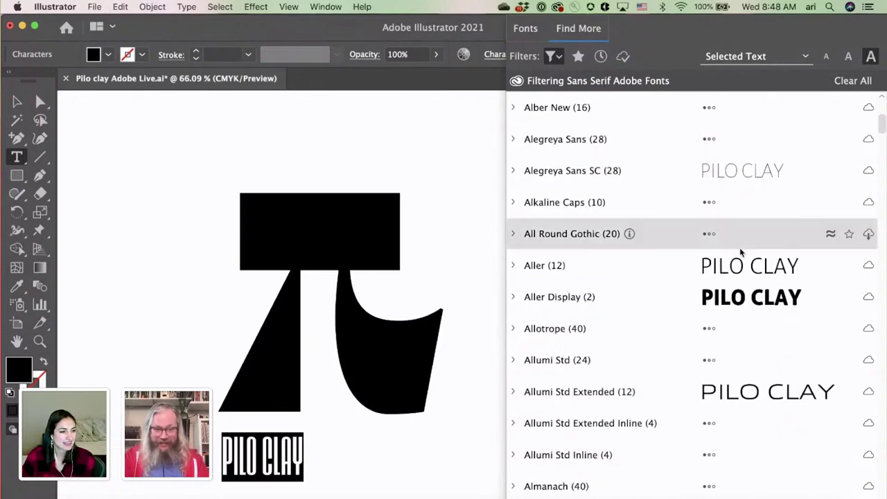
scroll(740, 253, down, 3)
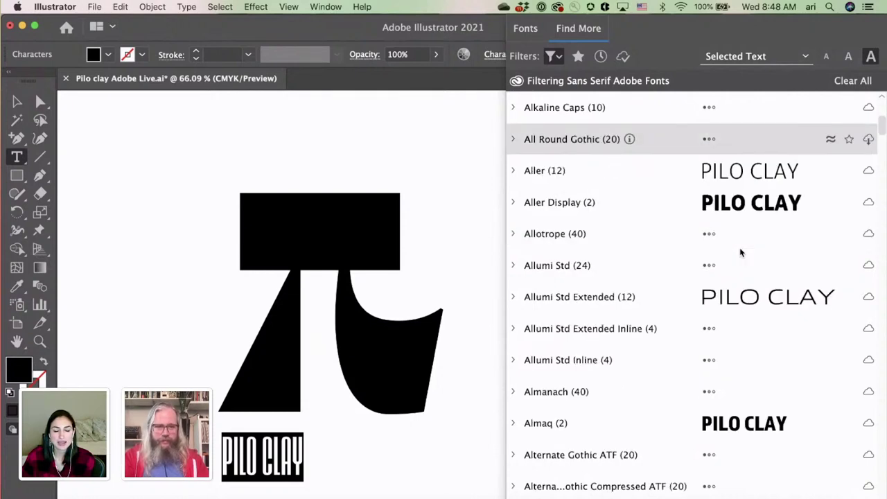
scroll(740, 253, down, 3)
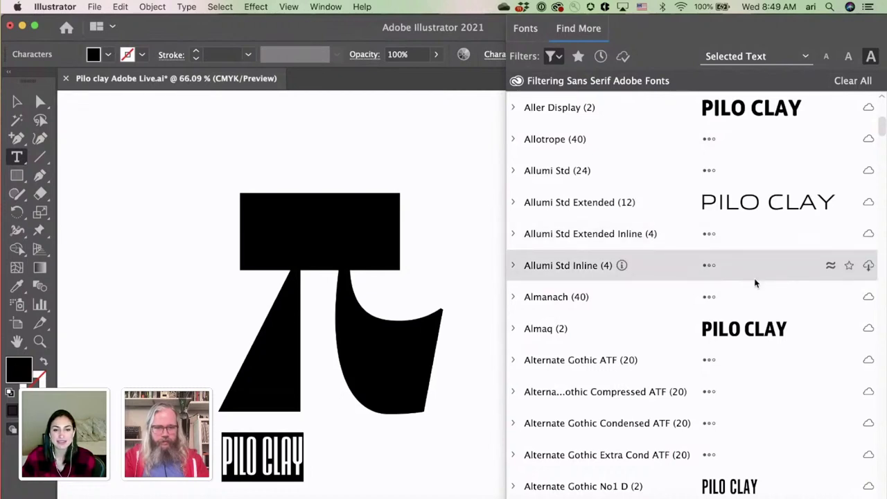
scroll(755, 281, down, 3)
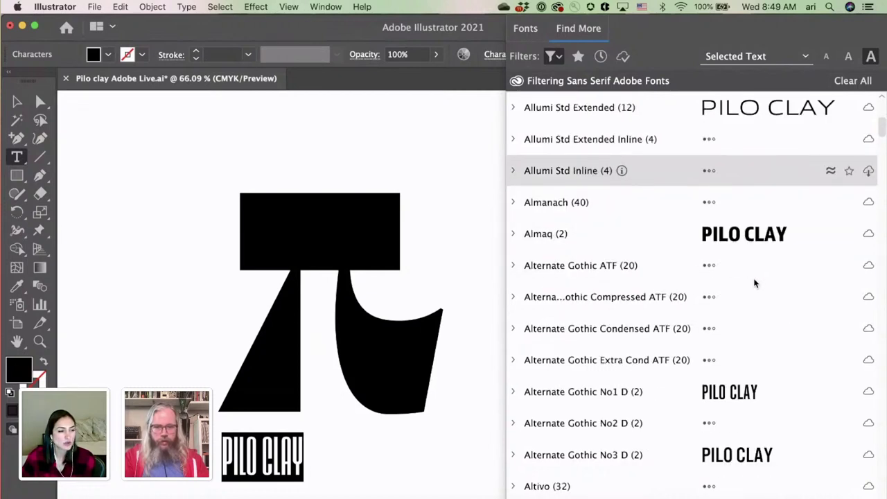
scroll(755, 282, down, 4)
scroll(755, 283, down, 3)
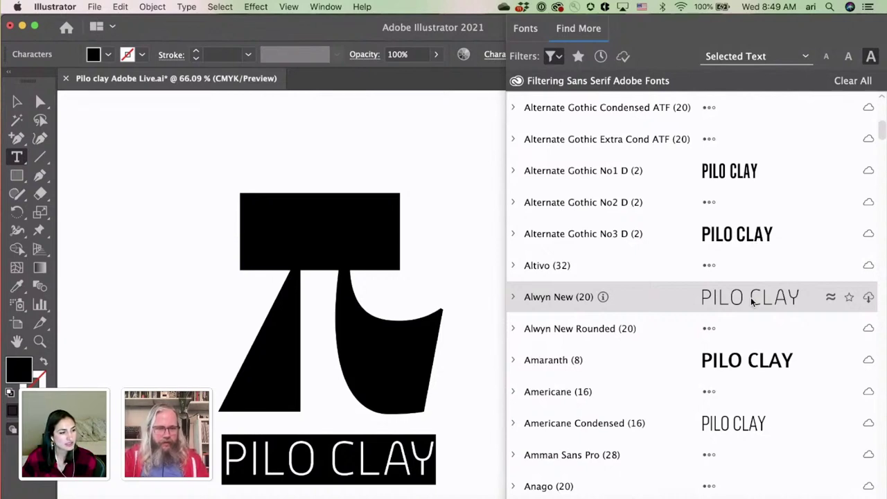
Step: Preview Angie Sans Std and Aniuk on the PILO CLAY text and add the Aniuk family to the favorites
scroll(752, 299, down, 3)
scroll(751, 298, down, 3)
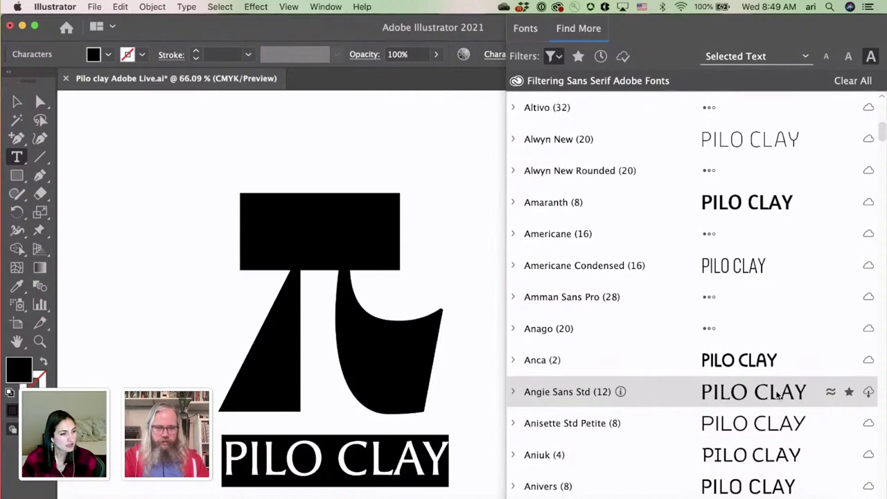
scroll(777, 394, down, 3)
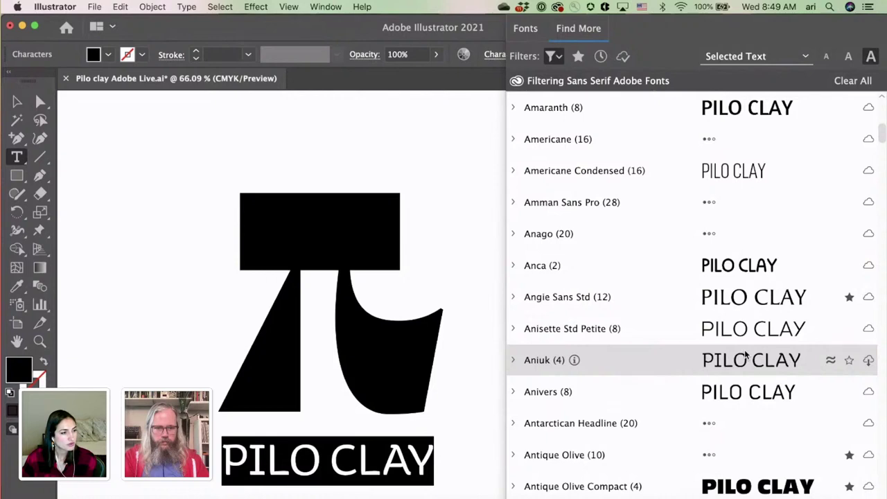
click(849, 360)
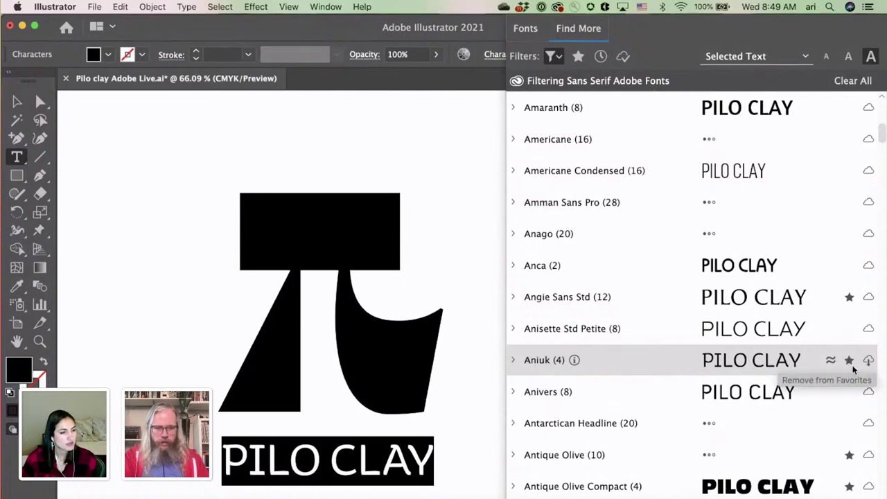
Step: Remove the Sans Serif classification filter, try Decorative, and set the font list to Handwritten instead
click(563, 58)
click(405, 142)
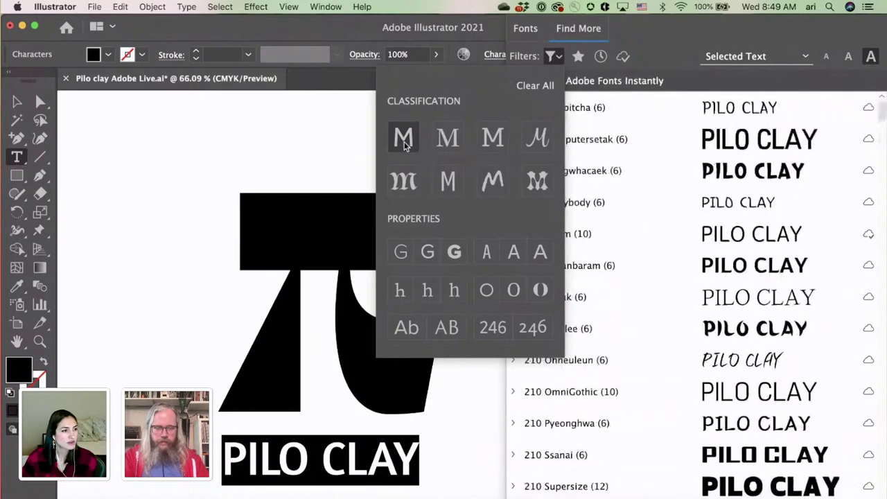
click(531, 192)
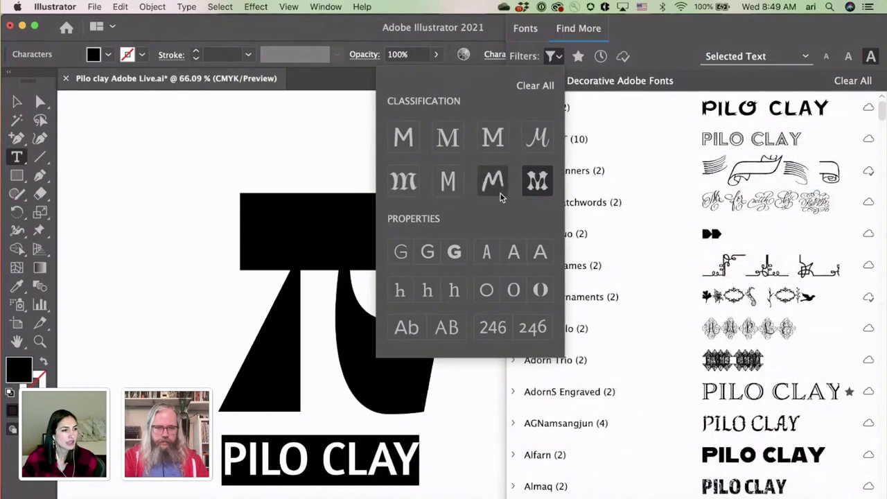
click(501, 193)
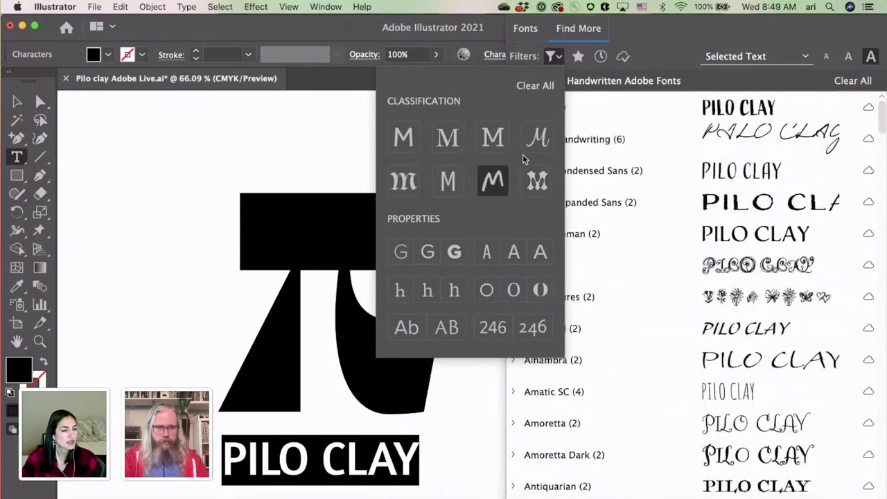
click(667, 38)
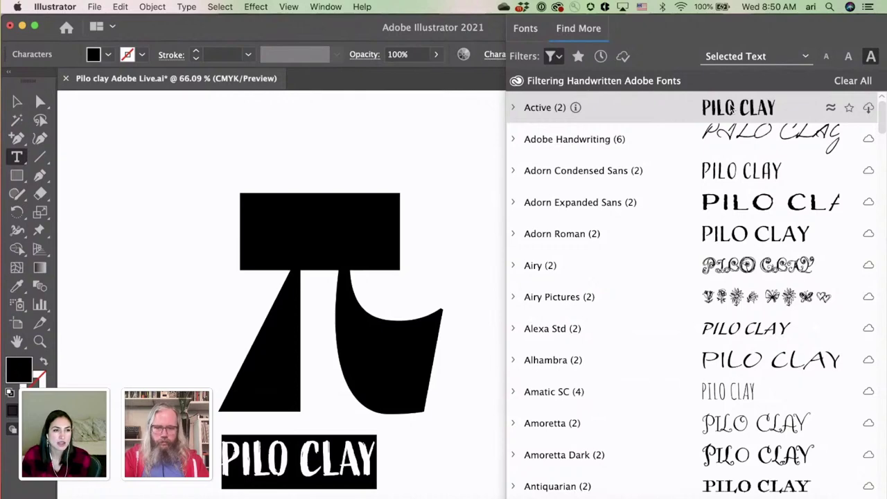
Step: Look through the handwritten Adobe Fonts from Active to Chantal, previewing families such as Amatic SC and Brushland on the PILO CLAY text
scroll(728, 111, down, 3)
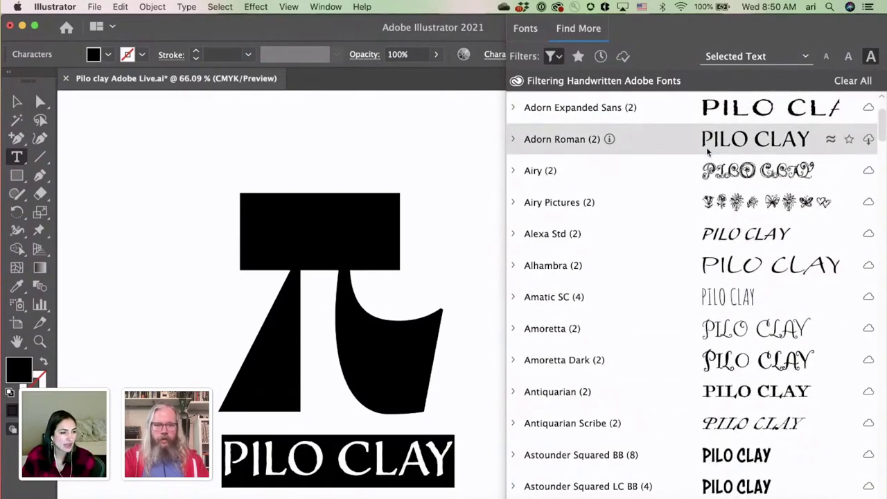
scroll(762, 263, down, 5)
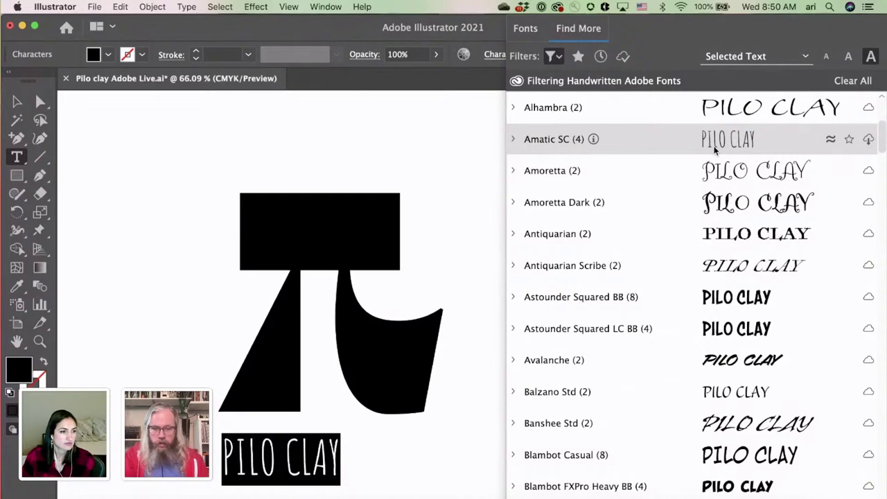
scroll(715, 150, down, 3)
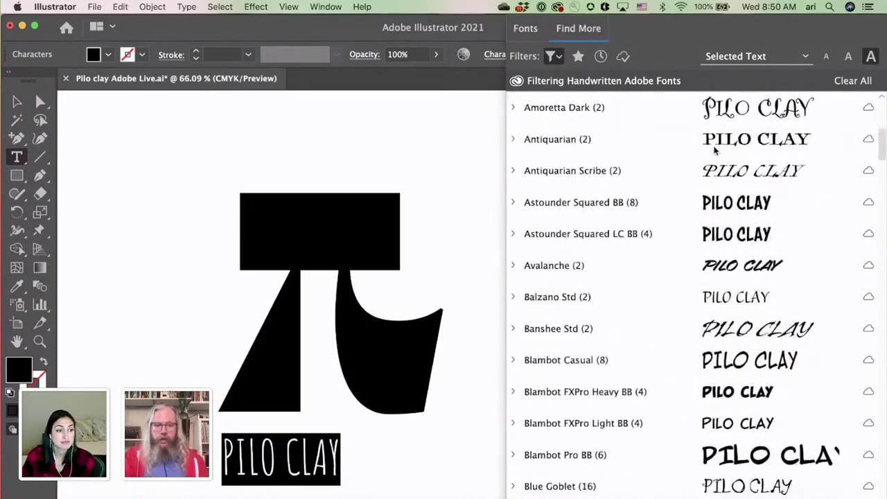
scroll(715, 150, down, 6)
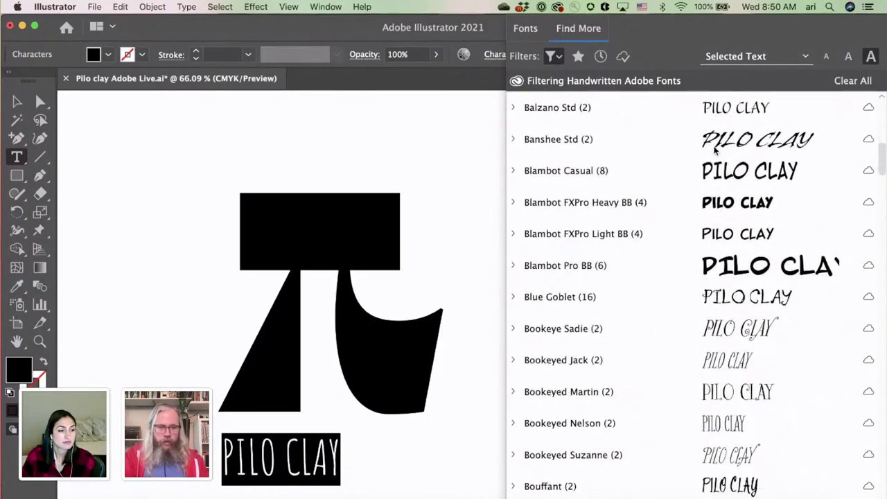
scroll(715, 150, down, 3)
scroll(716, 150, down, 2)
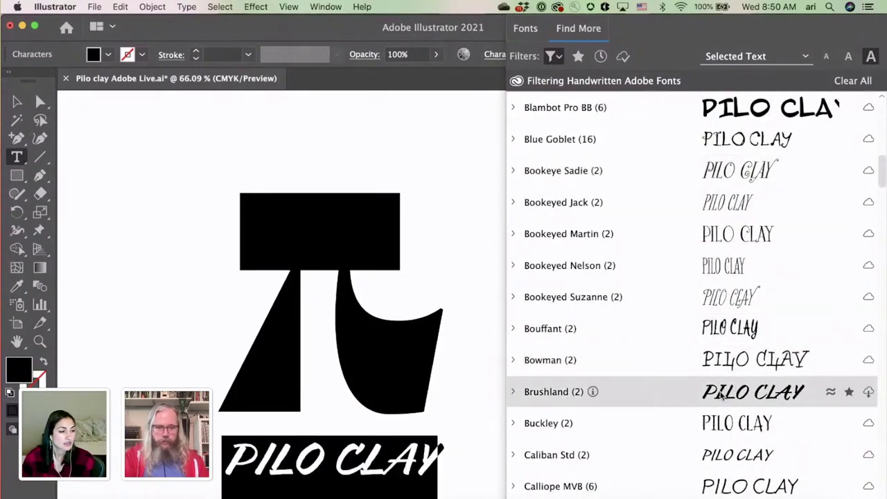
scroll(721, 394, down, 8)
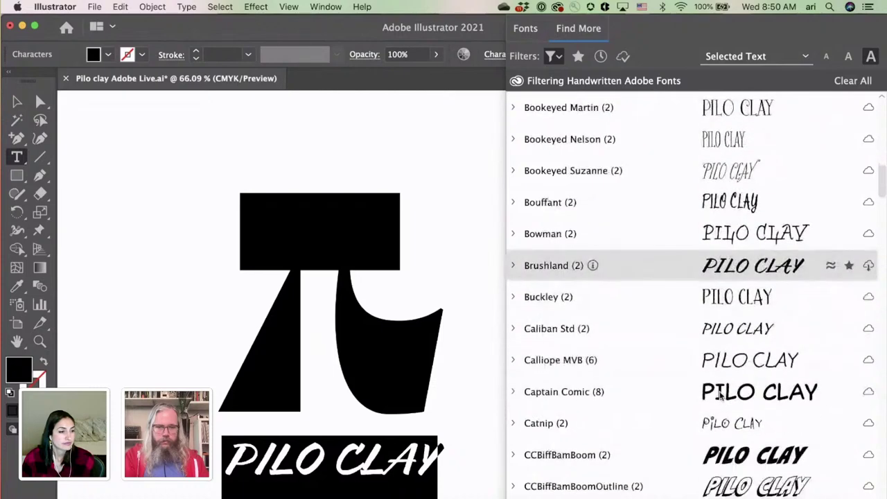
scroll(721, 394, down, 6)
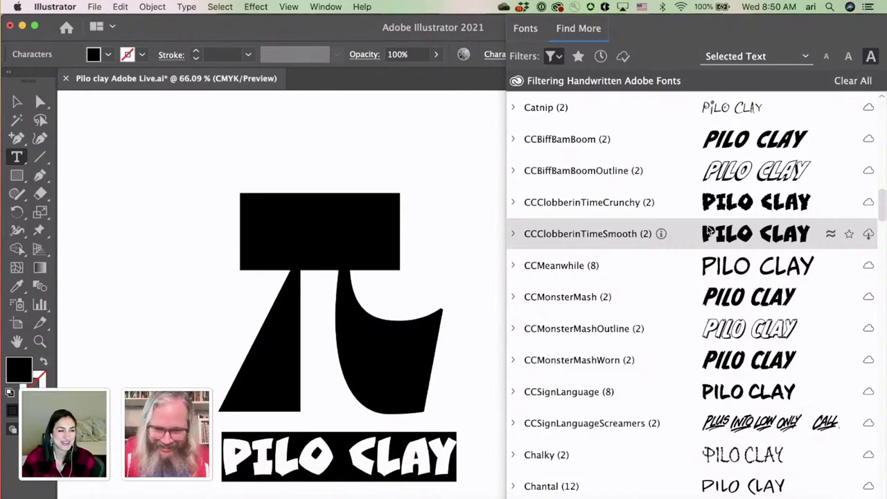
Step: Add the handwritten Charcuterie Contrast and Charcuterie Flared families to the favorites
scroll(707, 232, down, 5)
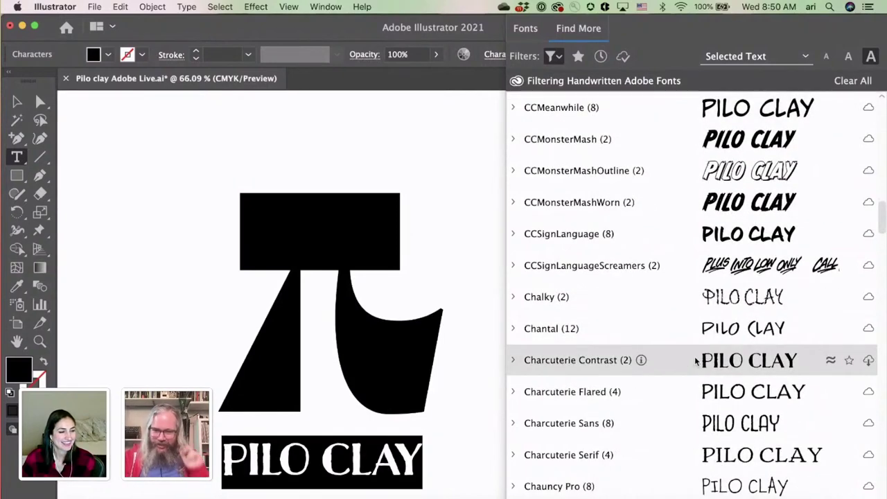
click(850, 361)
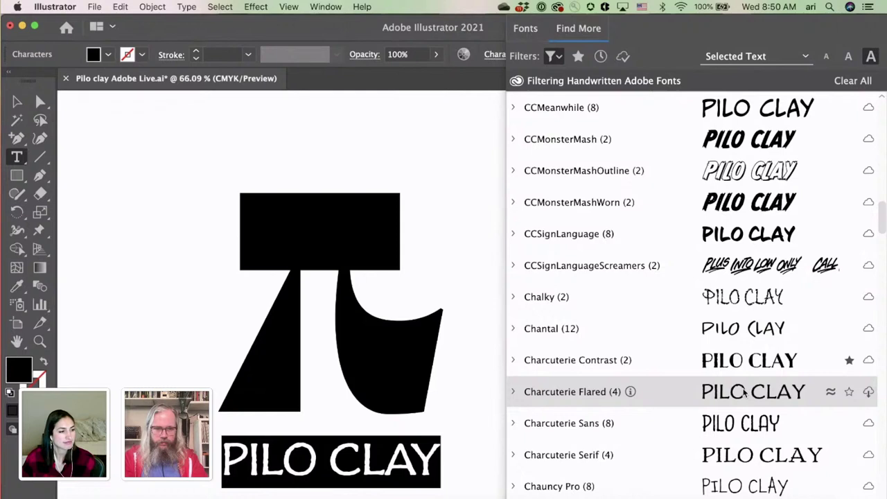
click(850, 392)
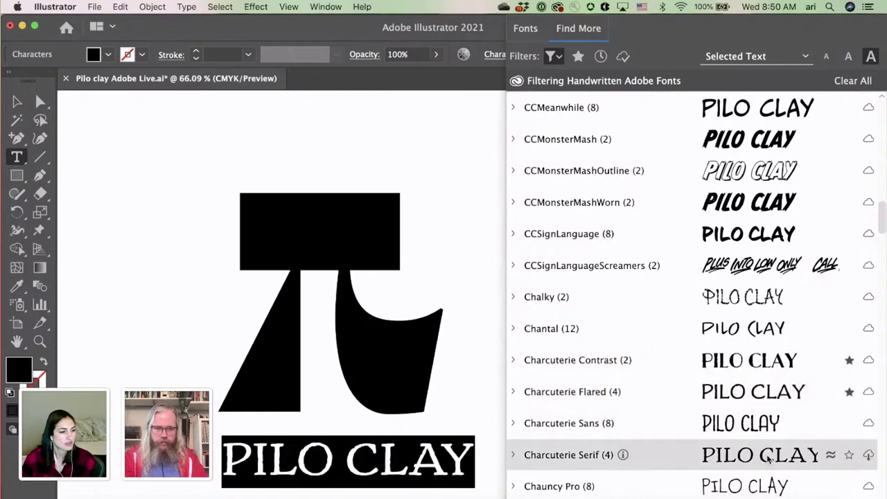
Step: Limit the handwritten Adobe Fonts to favorites and preview Brushland on the PILO CLAY text
scroll(770, 461, down, 7)
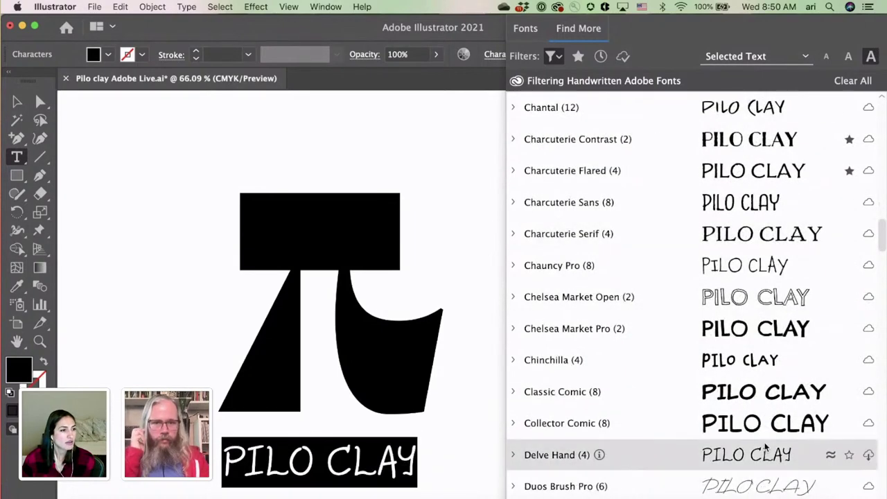
click(574, 59)
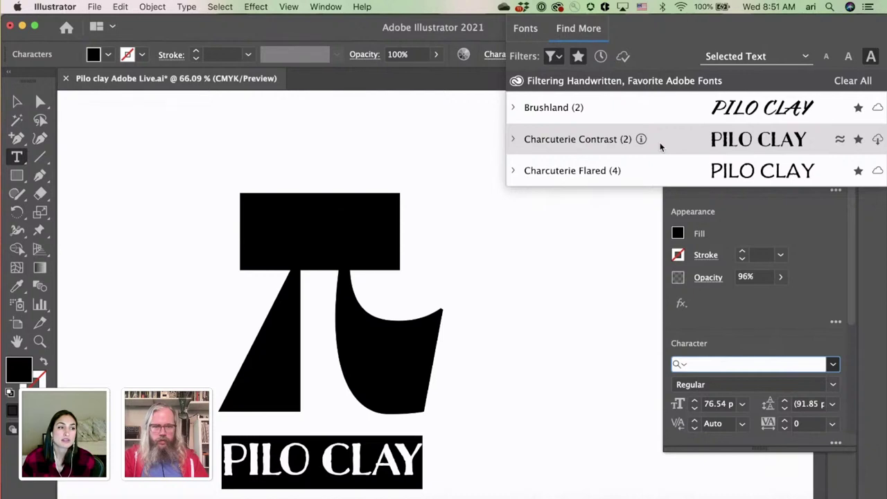
click(590, 107)
Step: Remove the Handwritten classification filter and show only the favorites, first among the installed fonts and finally among all Adobe Fonts
click(527, 31)
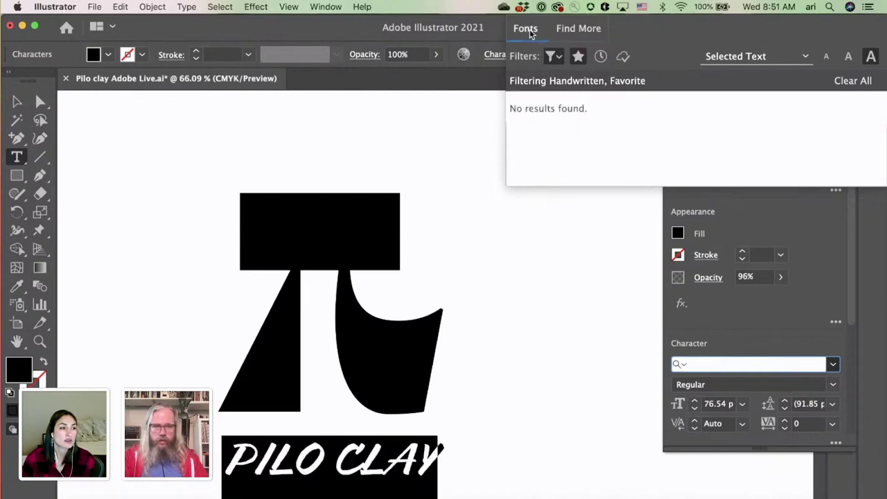
click(578, 56)
click(553, 59)
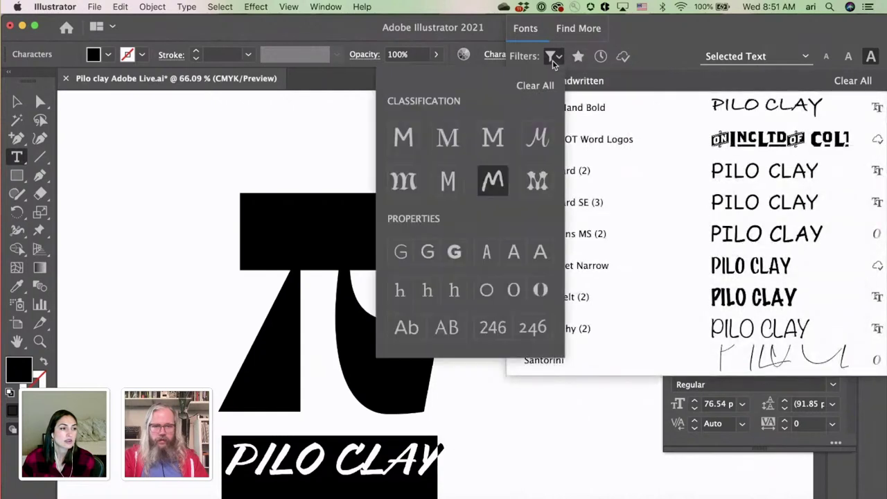
click(490, 179)
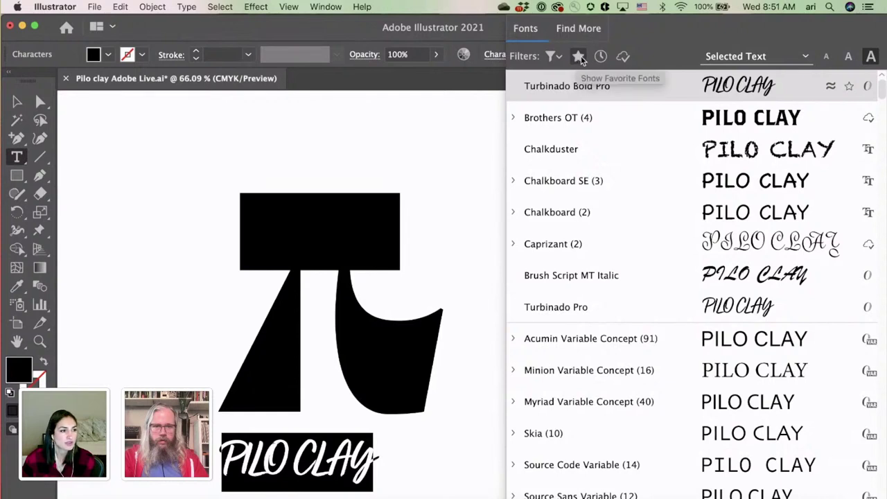
click(579, 57)
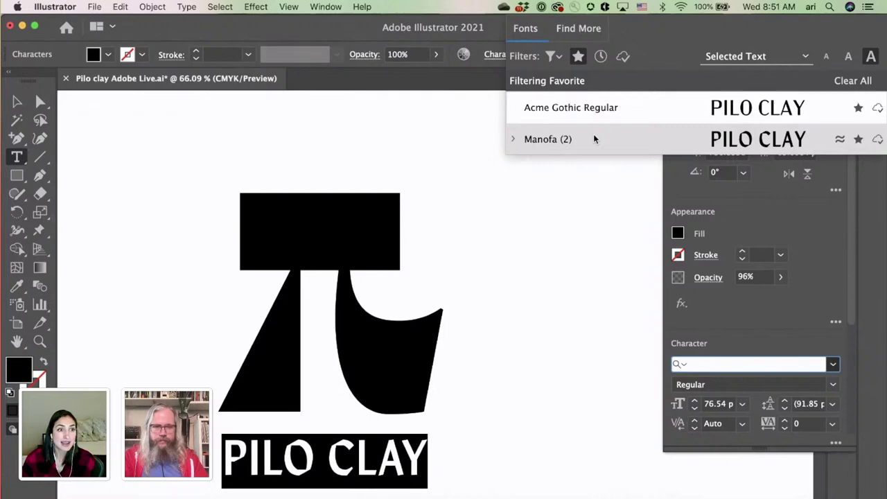
click(582, 31)
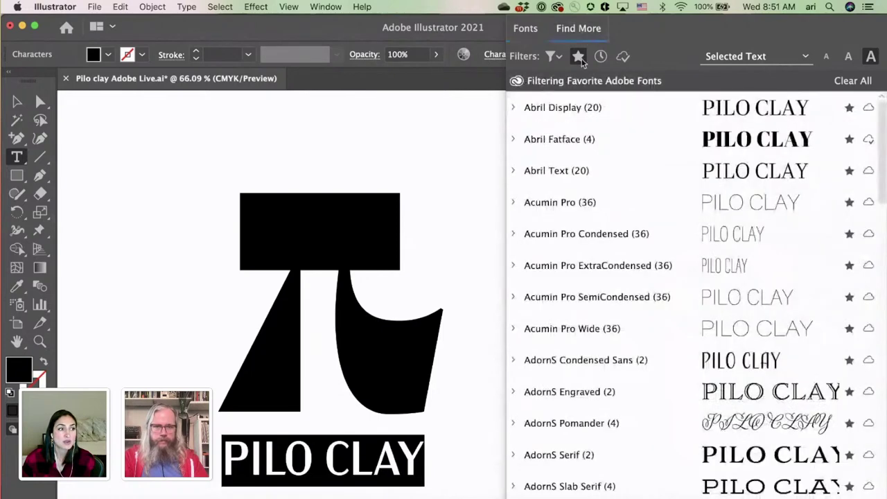
Step: Activate the Charcuterie Contrast and Charcuterie Flared families from the favorite Adobe Fonts
scroll(696, 188, down, 5)
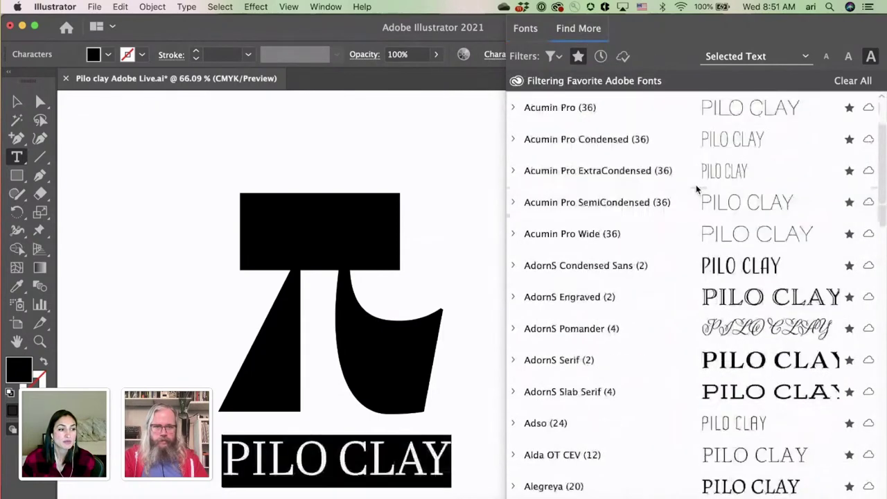
scroll(696, 188, up, 5)
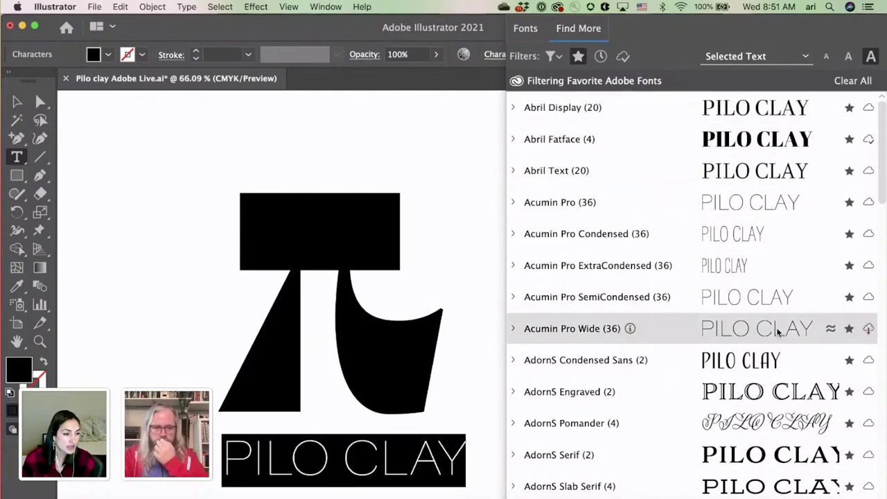
scroll(778, 333, down, 9)
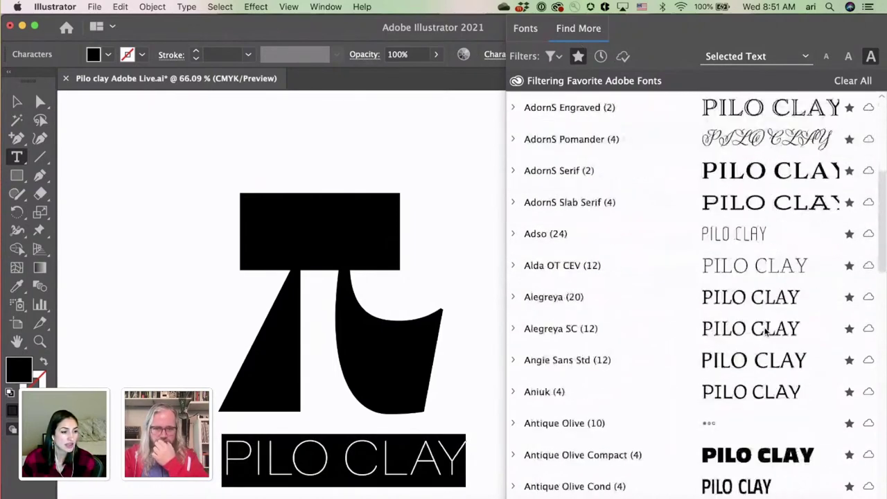
scroll(766, 332, down, 2)
scroll(766, 332, down, 8)
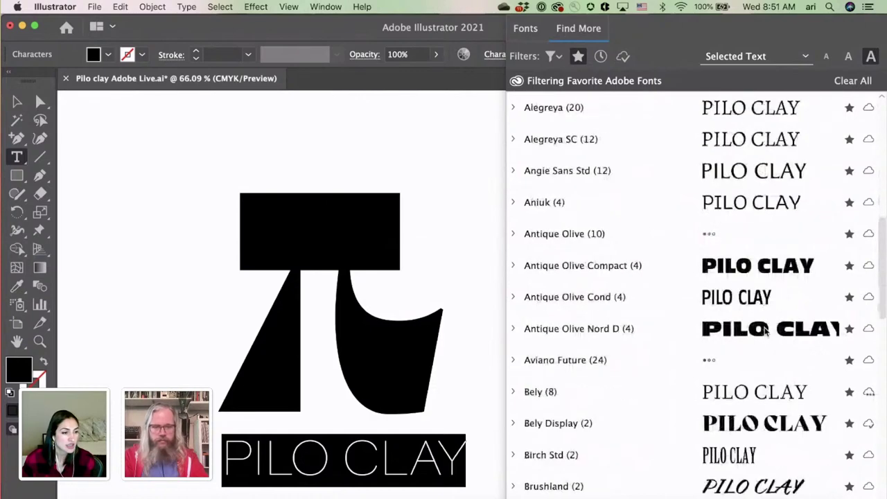
scroll(767, 332, down, 3)
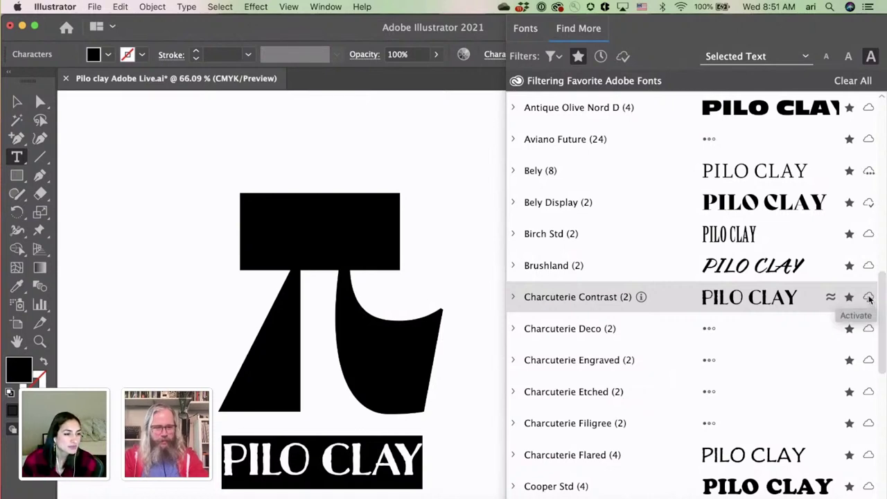
click(870, 298)
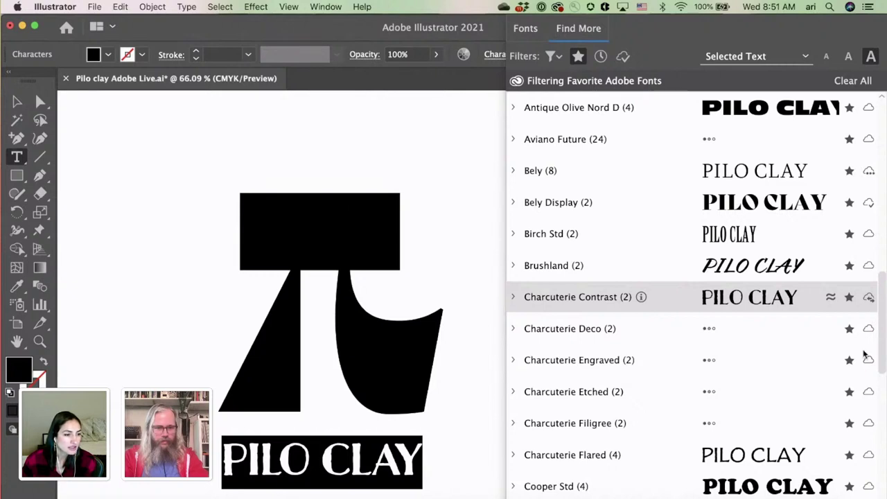
click(868, 455)
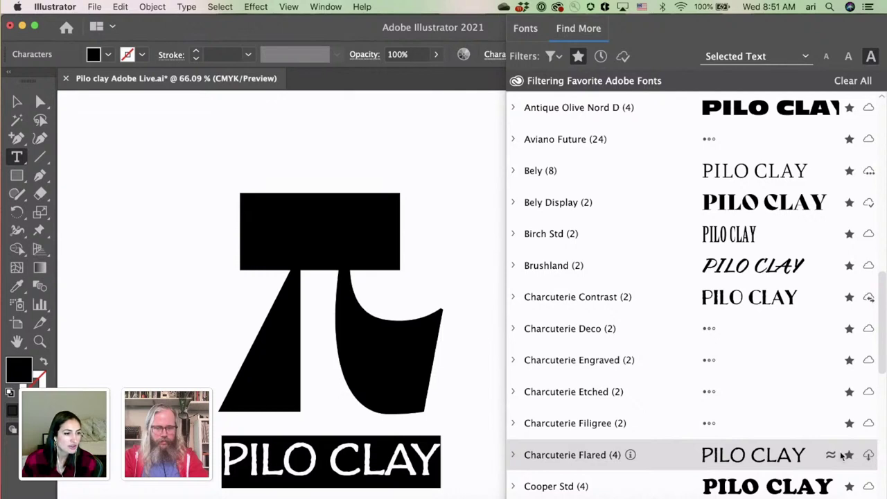
Step: Preview Cooper Std and Dunbar Text on the PILO CLAY text and activate the Dunbar Text family
scroll(832, 447, down, 3)
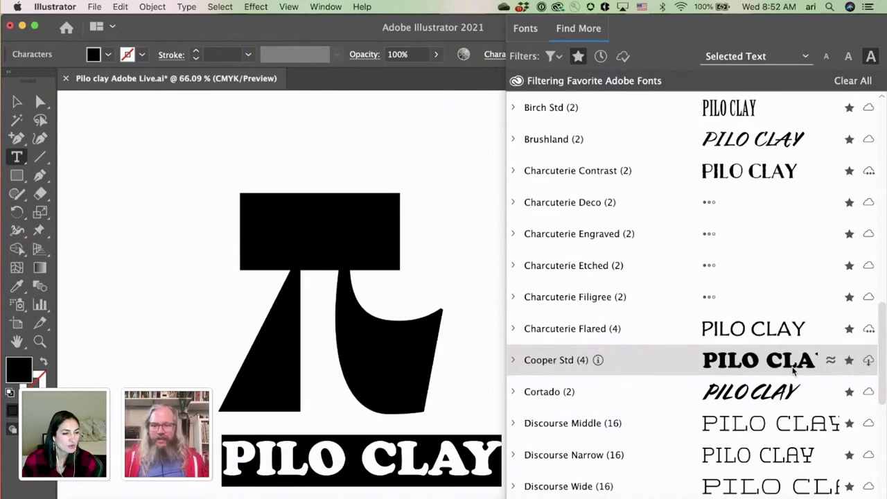
scroll(794, 371, down, 6)
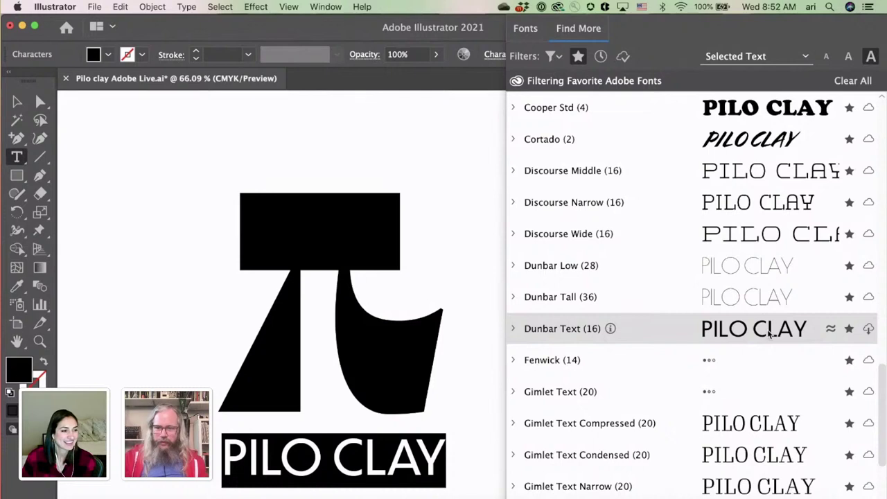
click(868, 329)
Step: Review the remaining favorite Adobe Fonts, previewing Gimlet Text Narrow, Magasin, Bely Display and Alegreya on the PILO CLAY text
scroll(868, 330, down, 4)
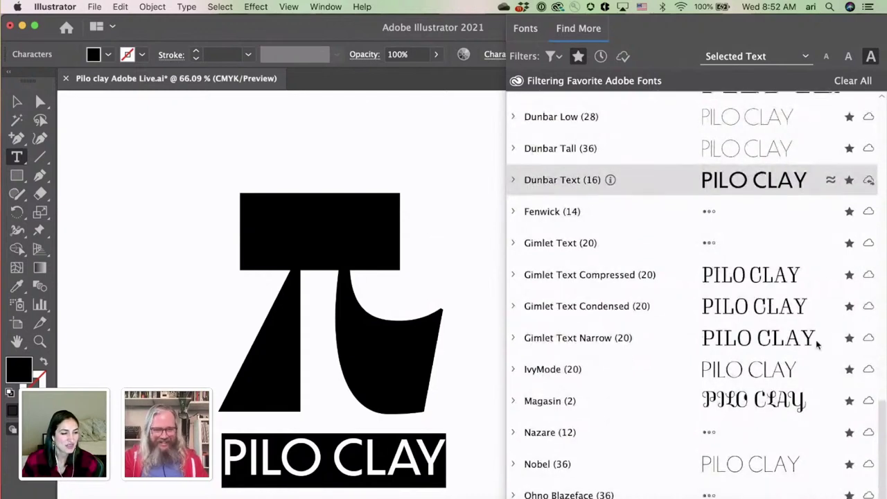
click(818, 345)
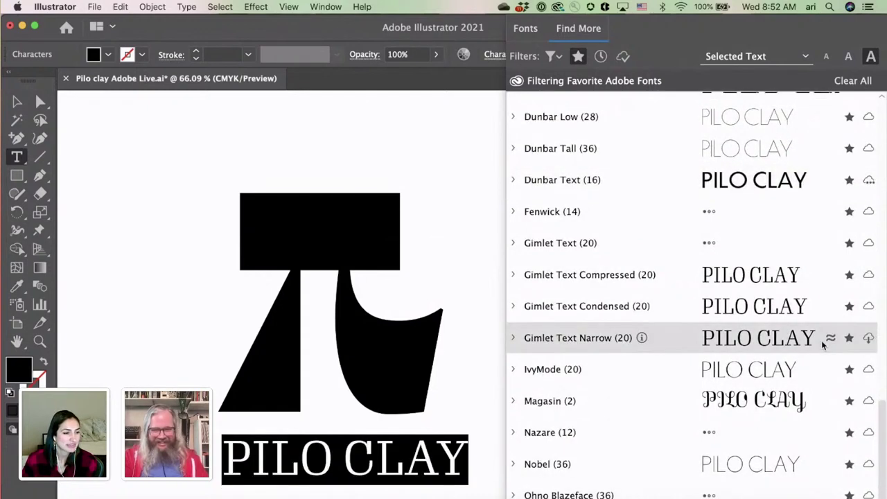
scroll(813, 395, up, 6)
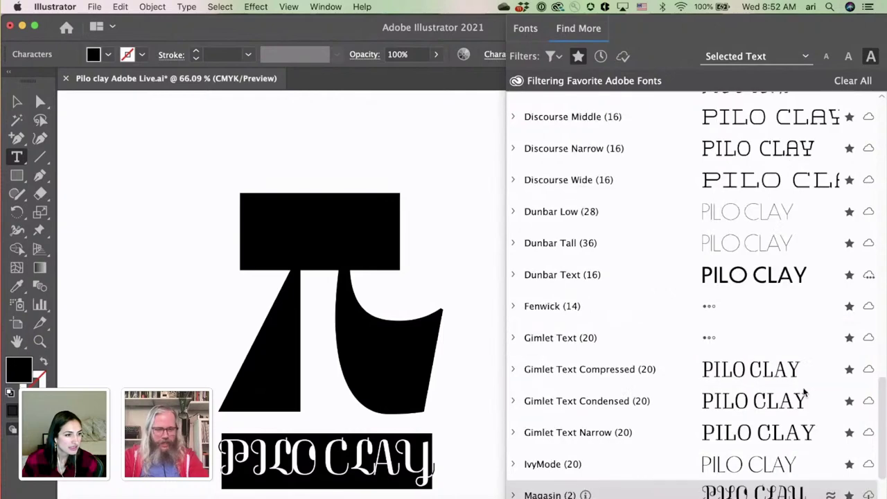
scroll(804, 393, up, 3)
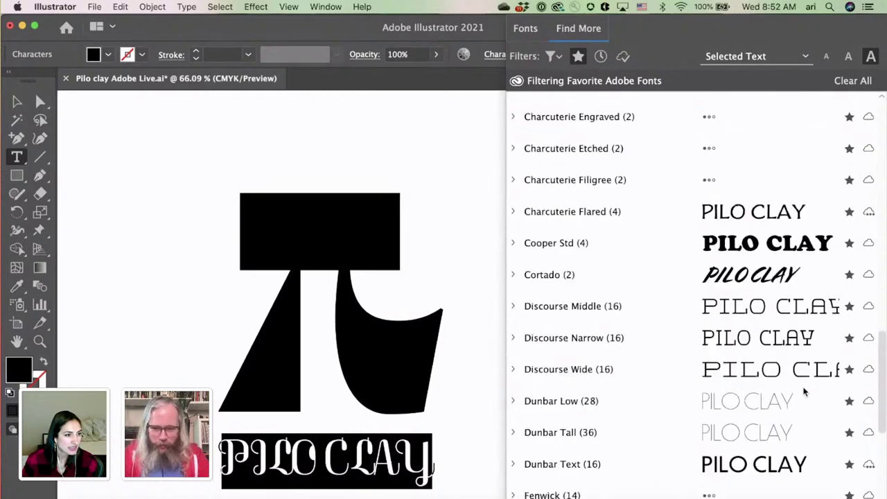
scroll(804, 392, up, 3)
scroll(804, 392, up, 4)
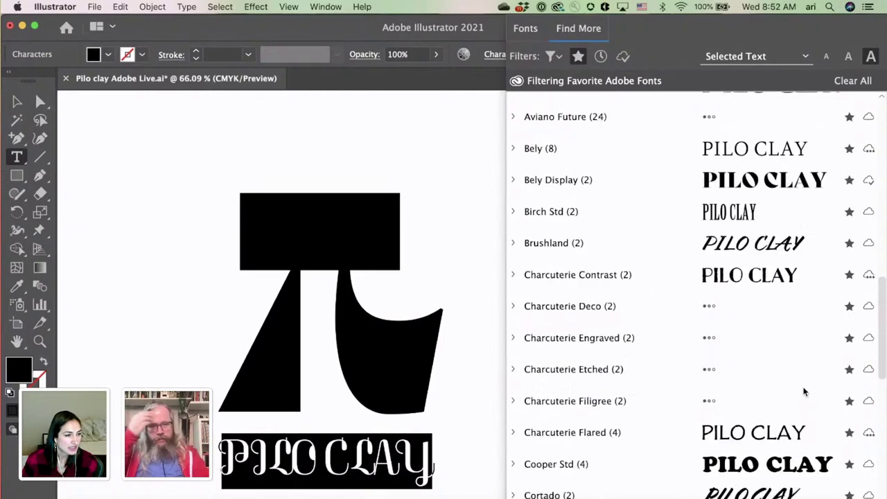
scroll(804, 392, up, 5)
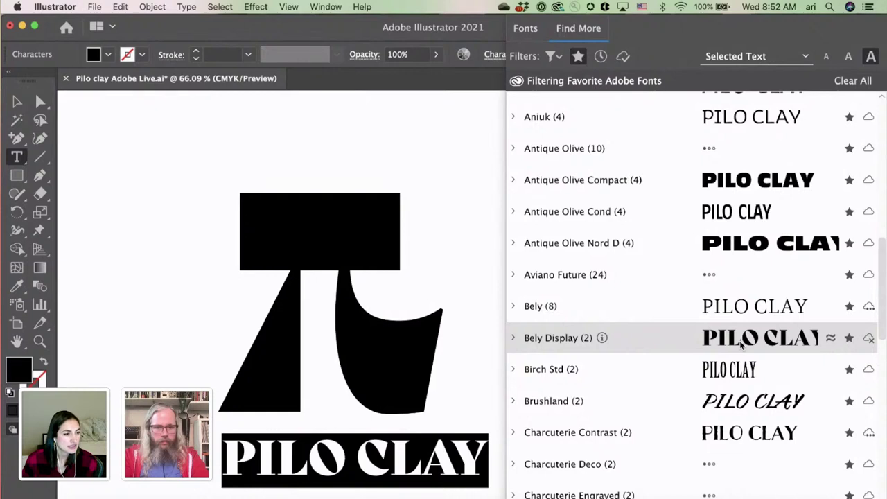
scroll(741, 343, up, 1)
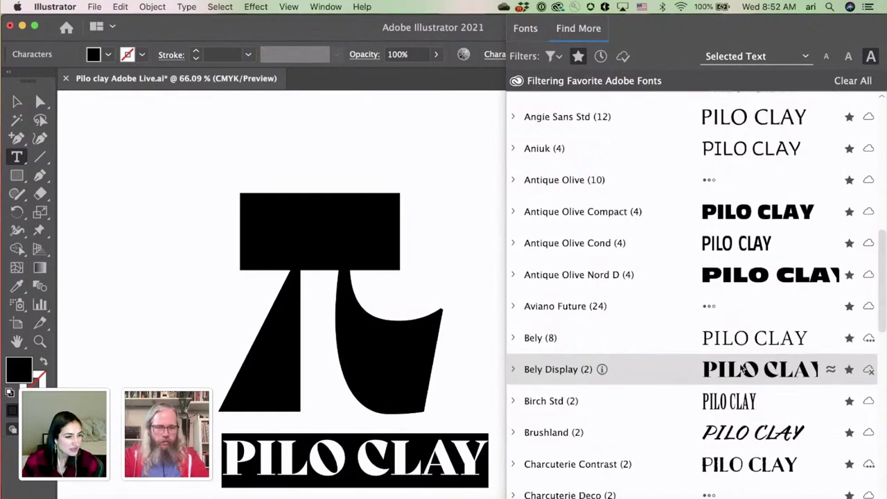
scroll(742, 367, up, 1)
scroll(739, 358, up, 7)
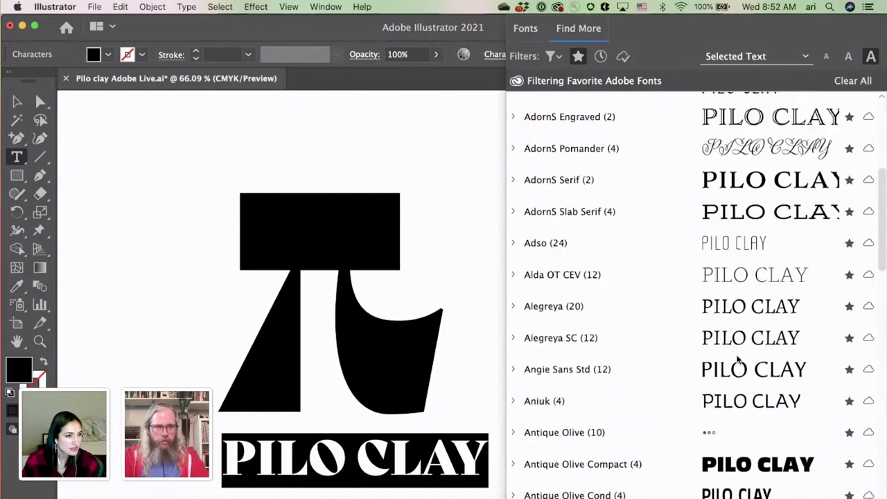
scroll(739, 358, up, 1)
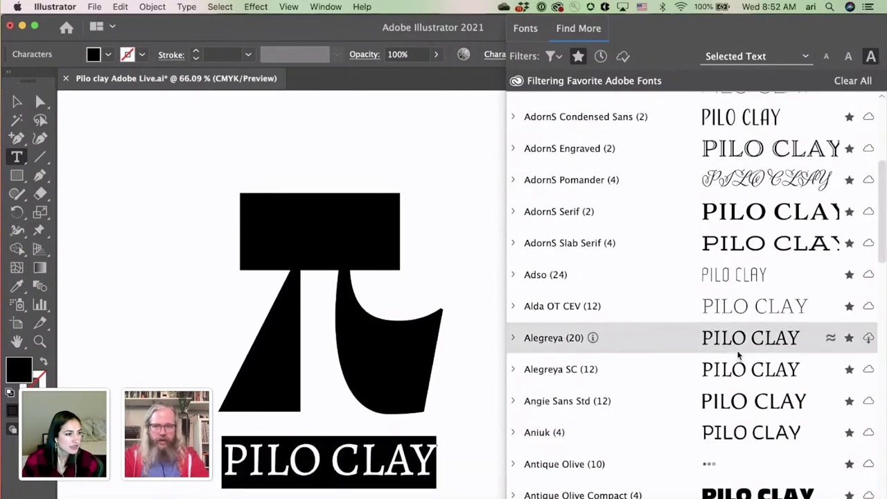
Step: Preview Angie Sans Std on the PILO CLAY text and activate the family from the favorite Adobe Fonts
scroll(739, 374, down, 3)
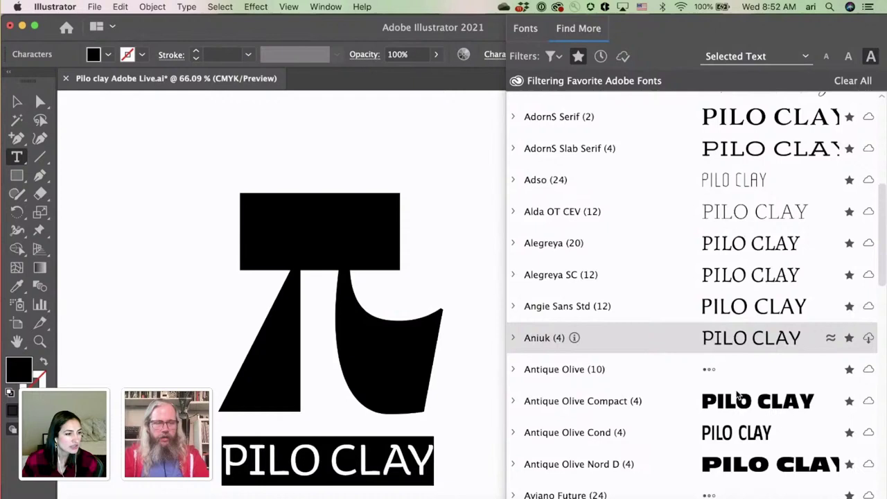
click(869, 307)
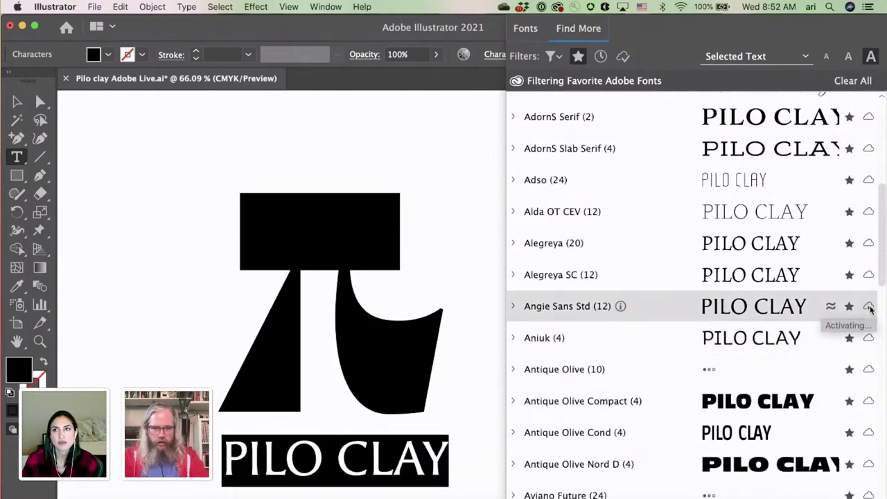
scroll(762, 296, up, 3)
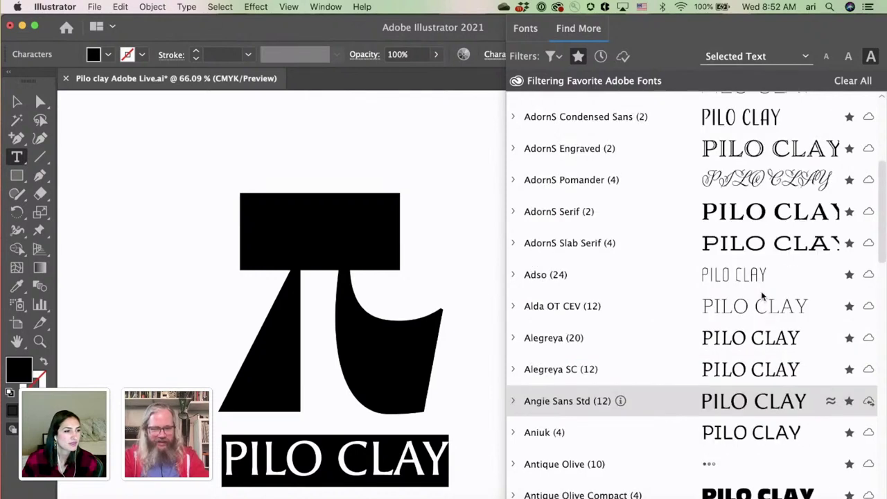
Step: Filter the font list to active Adobe Fonts and apply Acme Gothic Regular to the PILO CLAY text
click(762, 117)
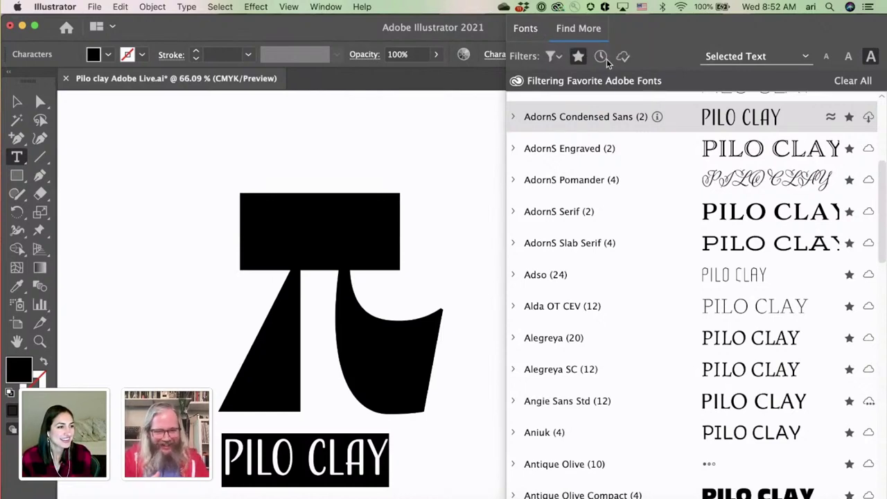
click(623, 58)
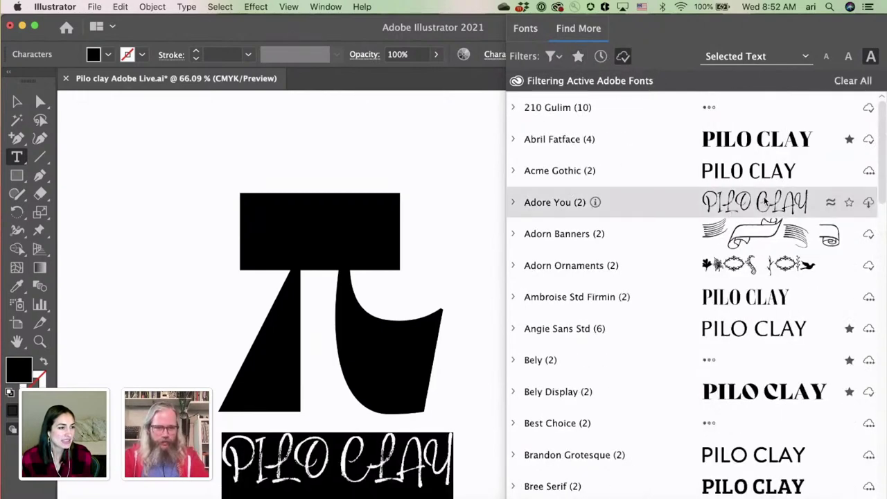
click(723, 174)
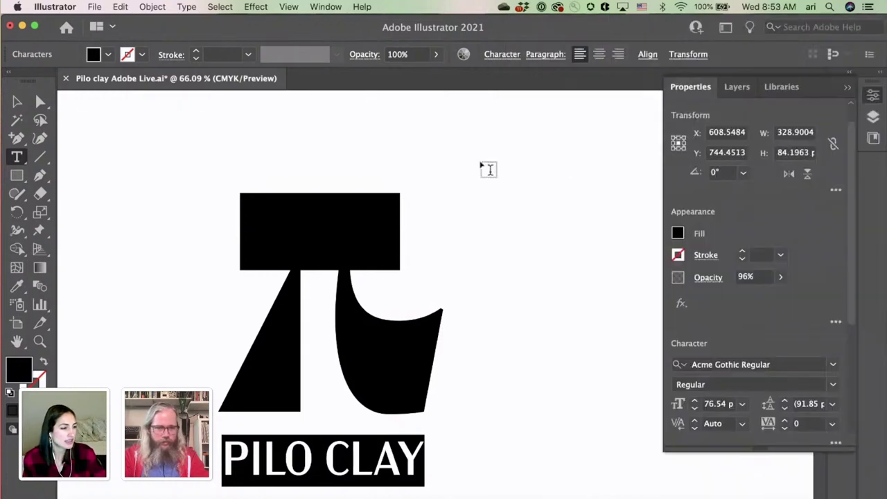
Step: Draw an unfilled circle with a black stroke, about 702 pt in diameter, around the symbol and the PILO CLAY text
scroll(488, 170, down, 3)
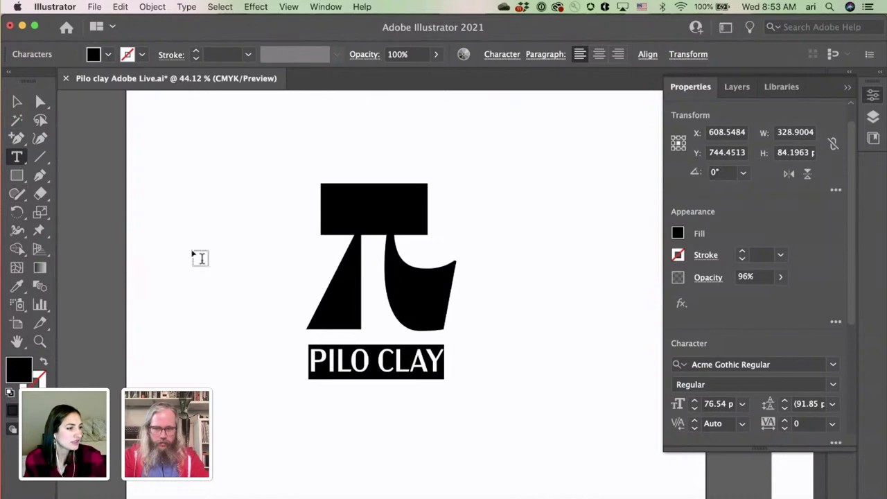
click(17, 178)
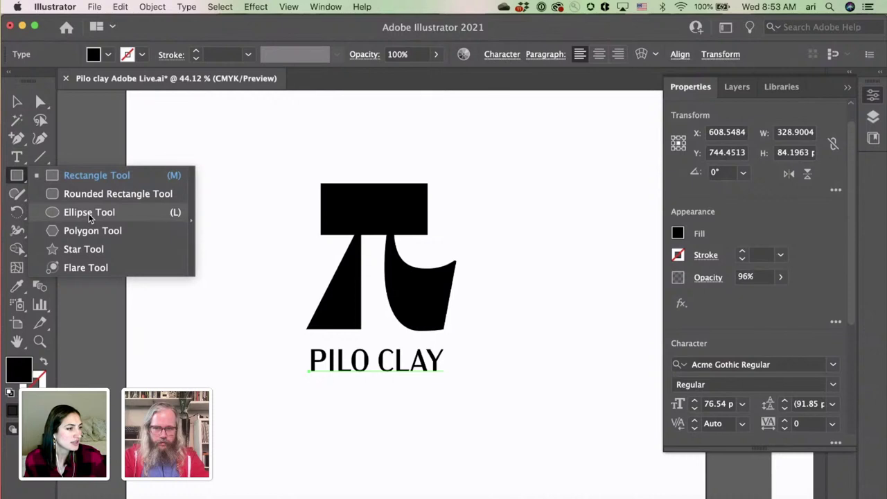
click(88, 212)
click(43, 361)
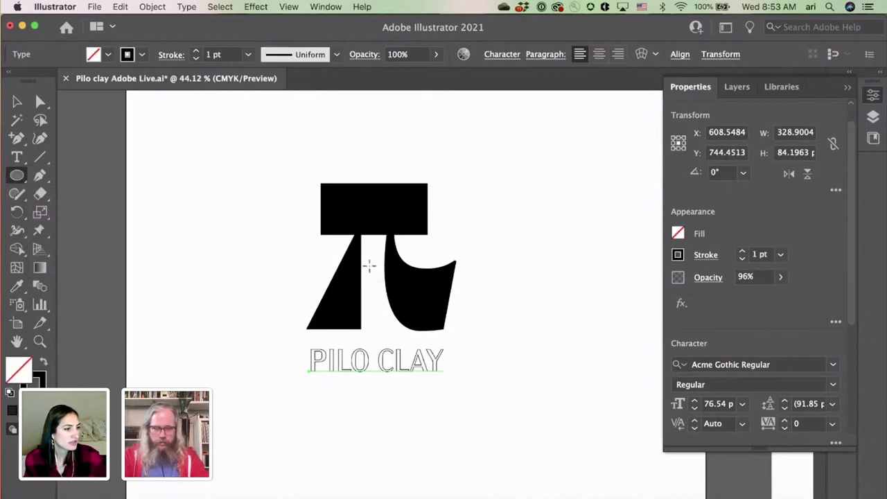
mouse_move(369, 266)
mouse_down()
mouse_move(419, 298)
mouse_move(525, 400)
mouse_move(514, 409)
mouse_up()
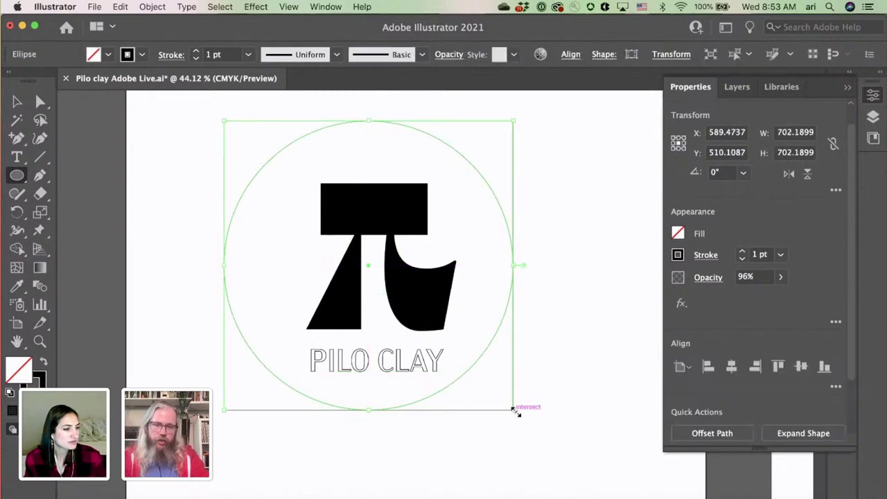
Step: Set the circle's stroke weight to 8 pt
key(Up)
key(Up)
key(Up)
key(Up)
key(Up)
key(Up)
key(Up)
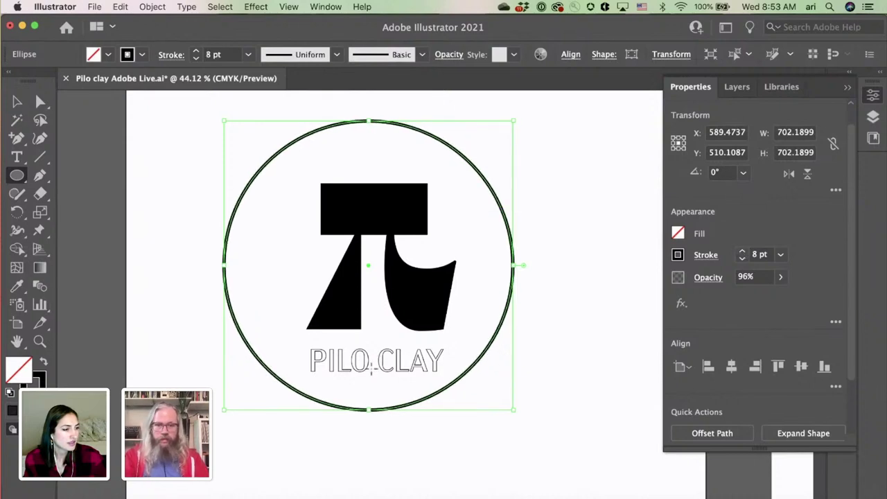
Step: Swap the fill and stroke of the PILO CLAY text to give it a solid black fill without a stroke
click(17, 102)
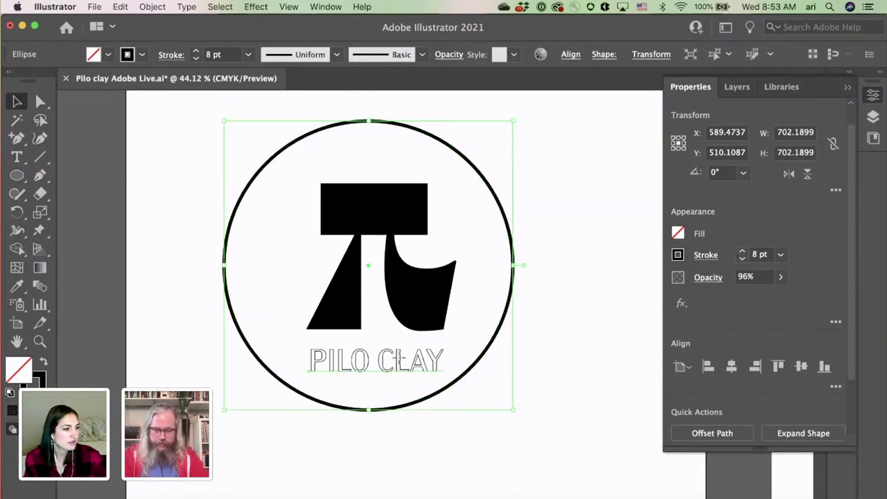
click(319, 360)
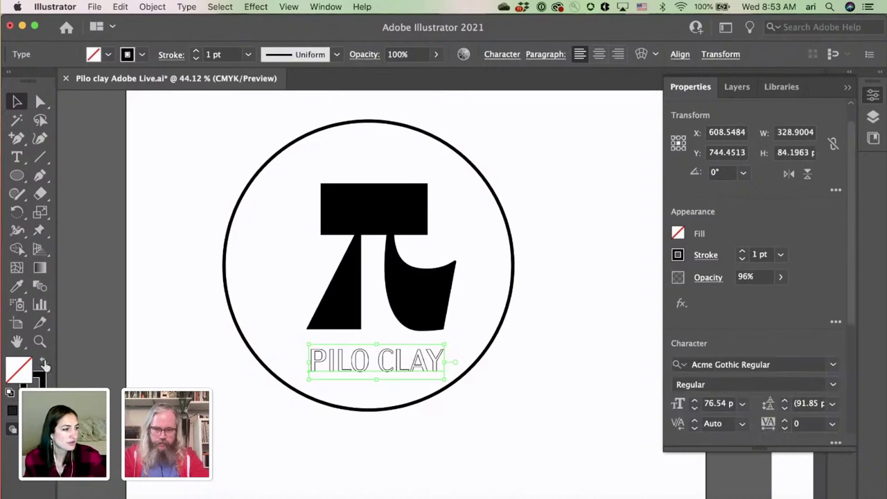
click(44, 363)
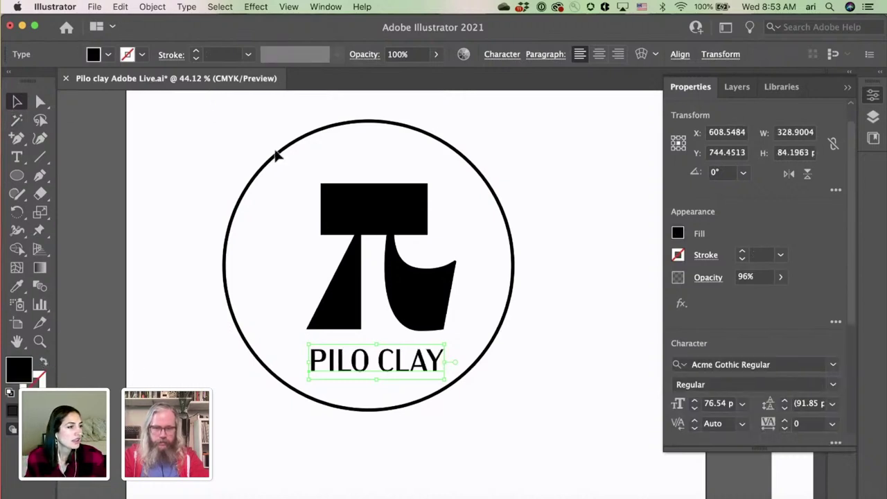
Step: Group the top rectangle and the two leg shapes of the pi symbol
click(357, 208)
shift+click(350, 281)
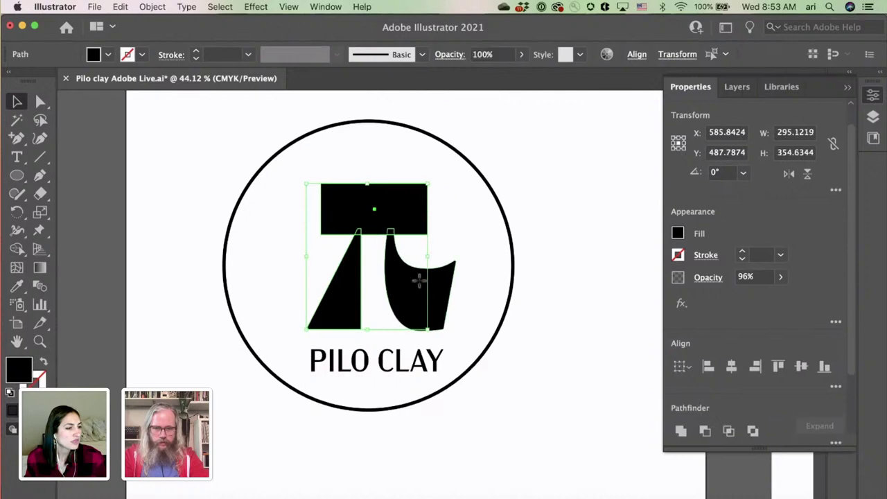
shift+click(418, 280)
right_click(418, 275)
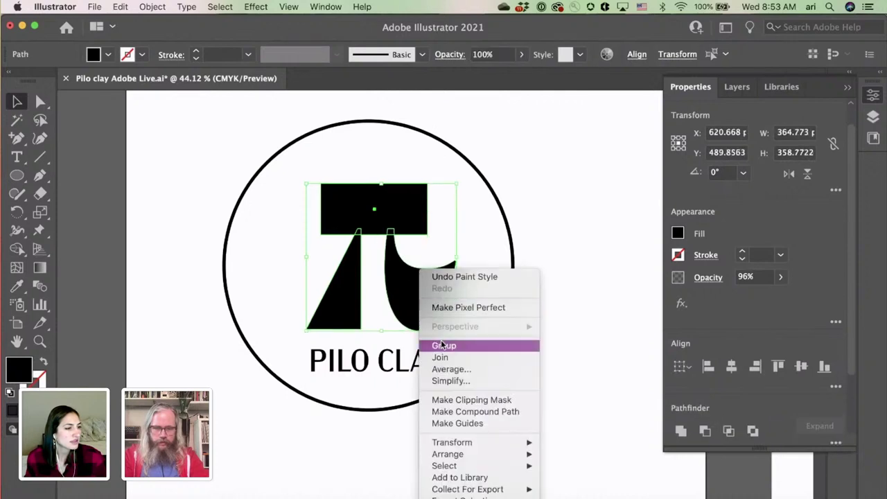
click(443, 345)
Step: Center the symbol group and the PILO CLAY text inside the circle and scale the symbol down slightly
drag(404, 297, 395, 289)
click(393, 367)
drag(381, 356, 381, 354)
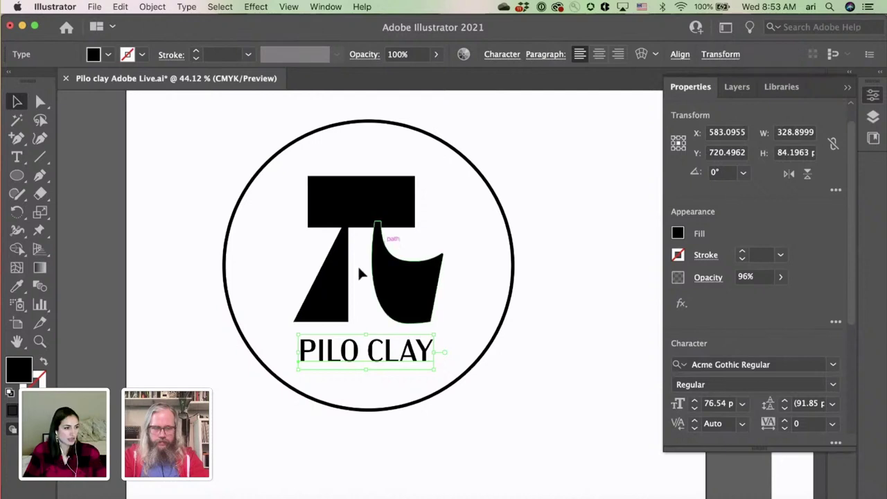
scroll(374, 272, down, 3)
click(357, 233)
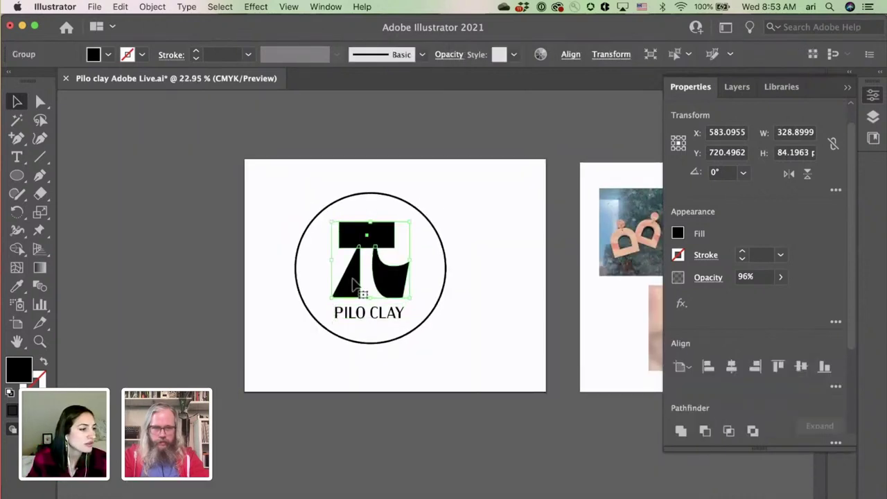
mouse_move(332, 222)
mouse_down()
mouse_move(366, 242)
mouse_move(318, 232)
mouse_up()
Step: Scale the complete circular logo down to about 365 pt wide and place it in the artboard's upper-left corner
drag(272, 201, 494, 368)
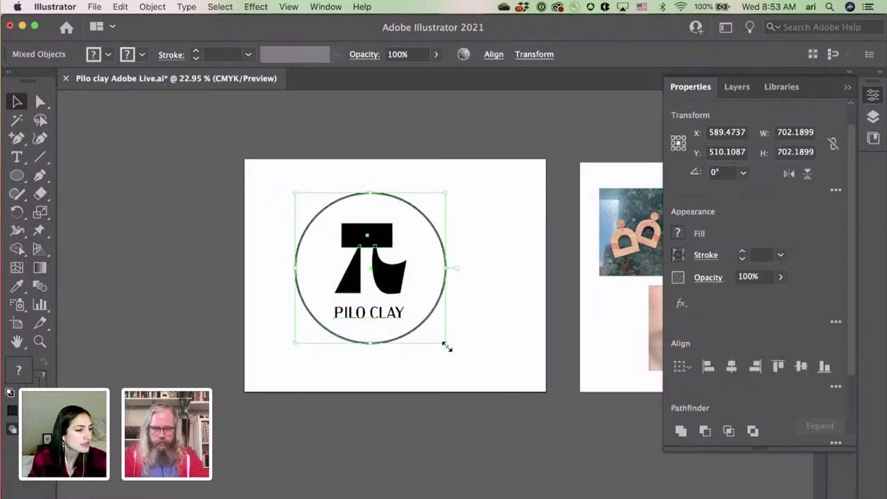
drag(446, 347, 390, 286)
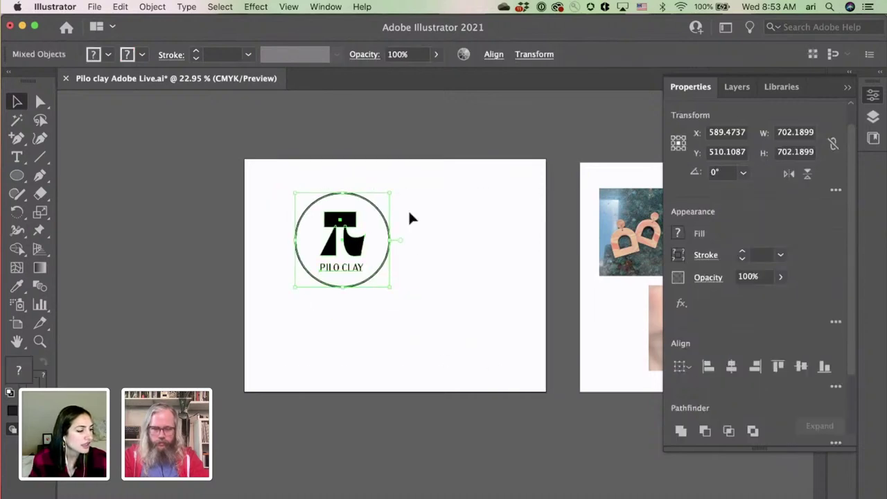
drag(332, 229, 314, 214)
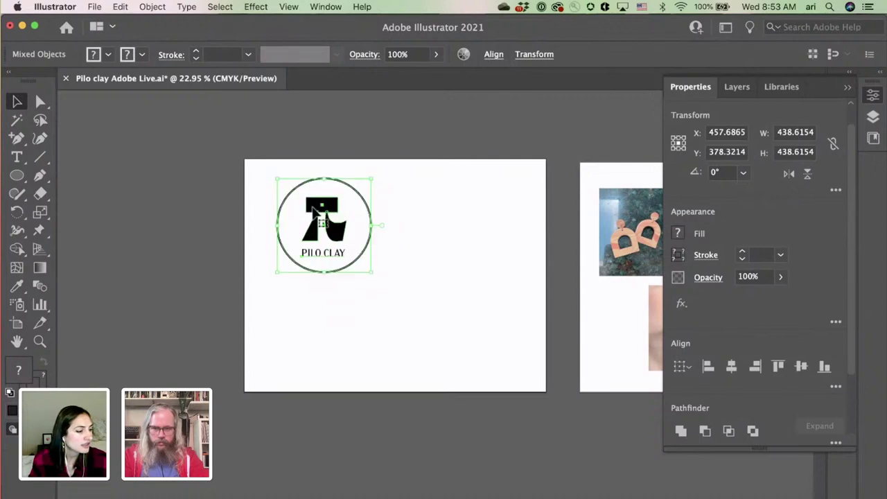
drag(370, 271, 356, 257)
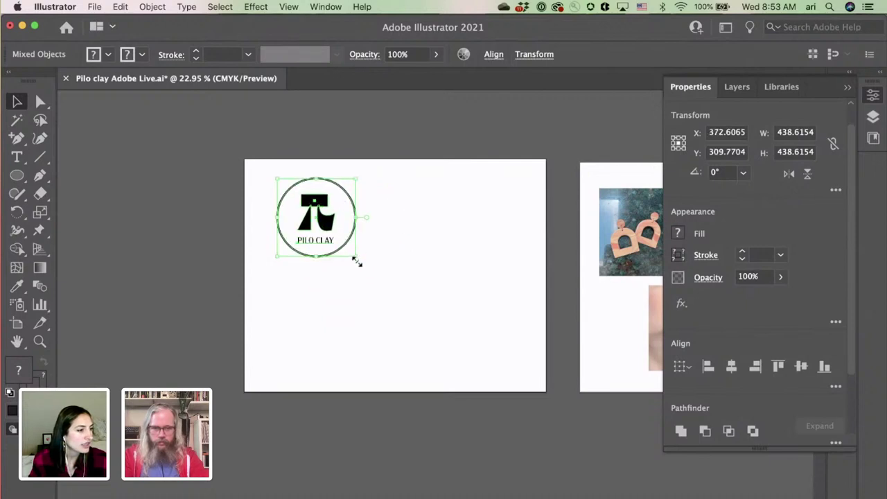
Step: Duplicate the circular logo twice at equal spacing to the right to form a row of three
drag(333, 219, 417, 219)
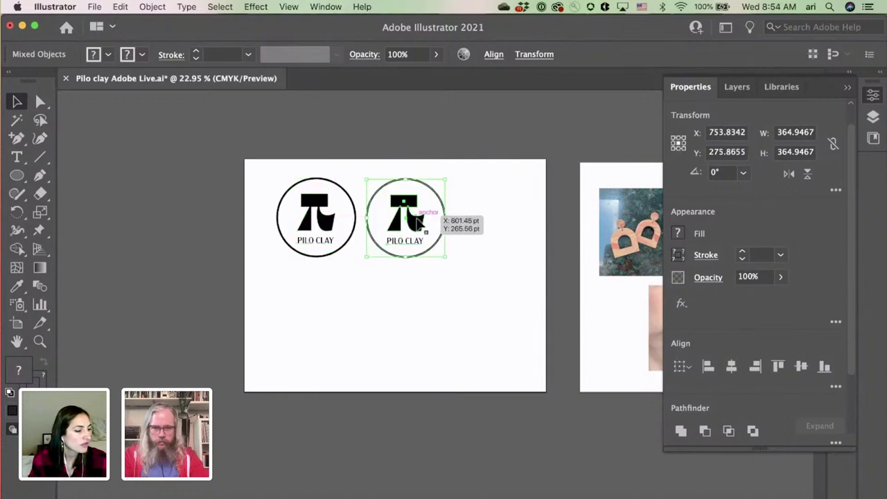
drag(416, 220, 416, 221)
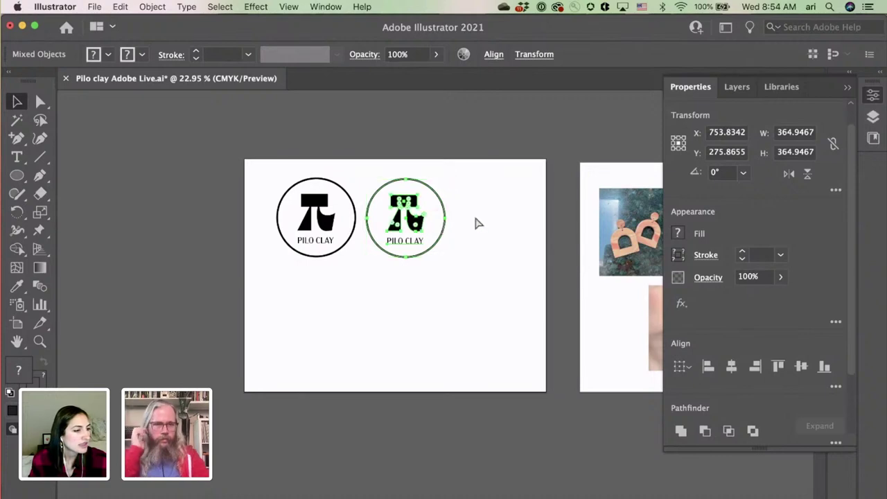
key(super+d)
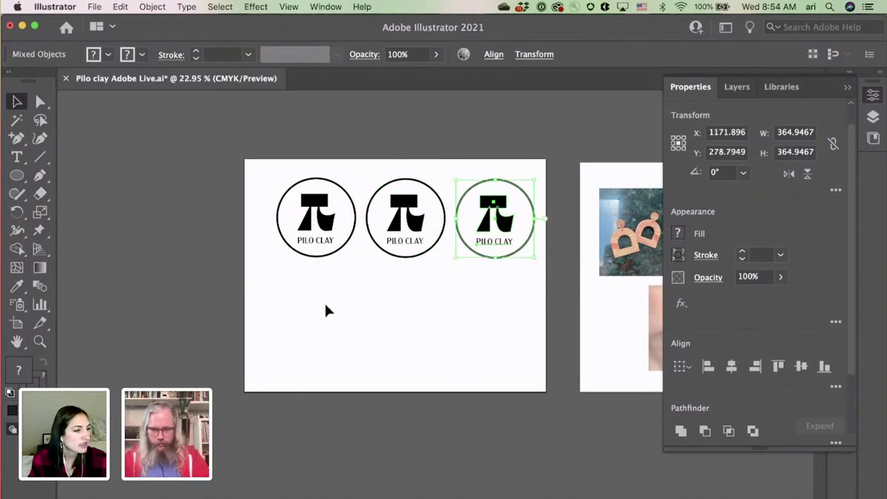
Step: Move the row of three logos about 56 pt to the left on the artboard
click(321, 313)
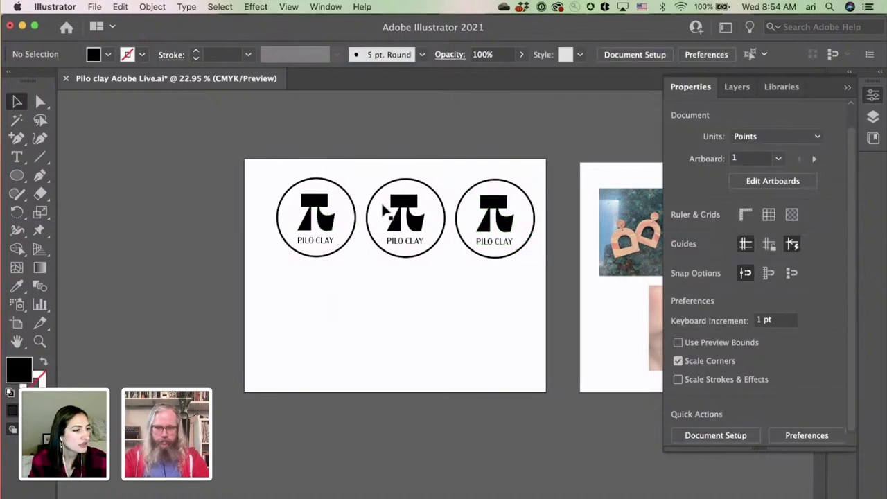
drag(264, 182, 528, 268)
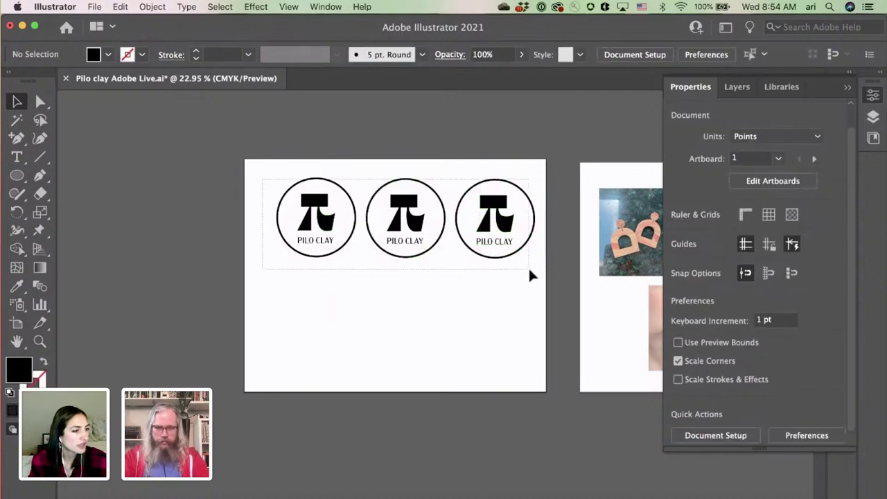
drag(497, 222, 483, 220)
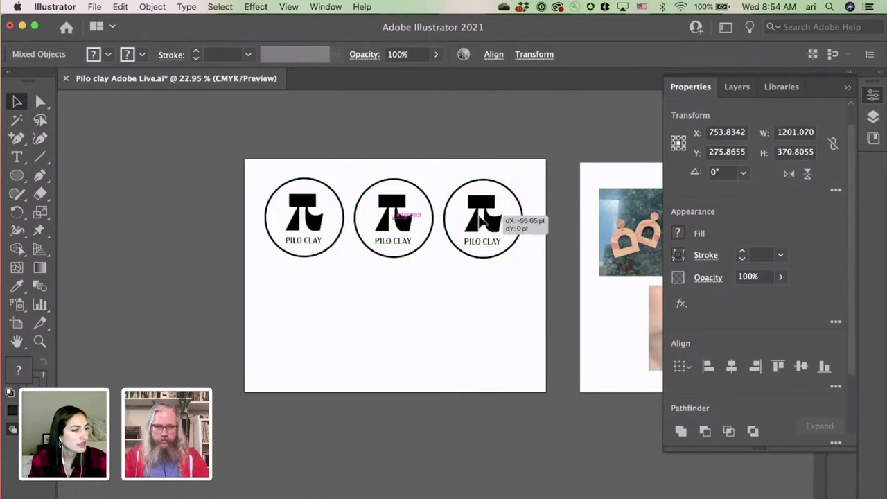
click(442, 306)
Step: Set the middle logo's PILO CLAY text in Manofa Condensed Light, chosen from the favorite active Adobe Fonts
scroll(371, 253, up, 1)
scroll(371, 253, up, 2)
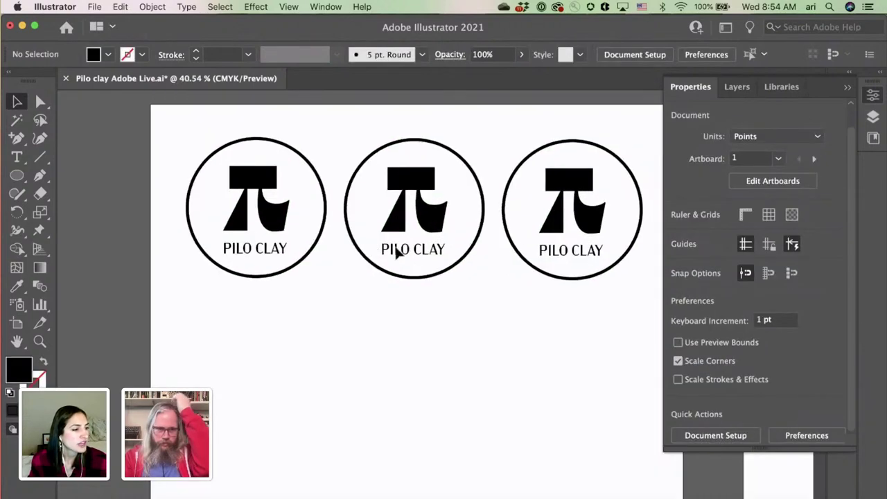
click(385, 284)
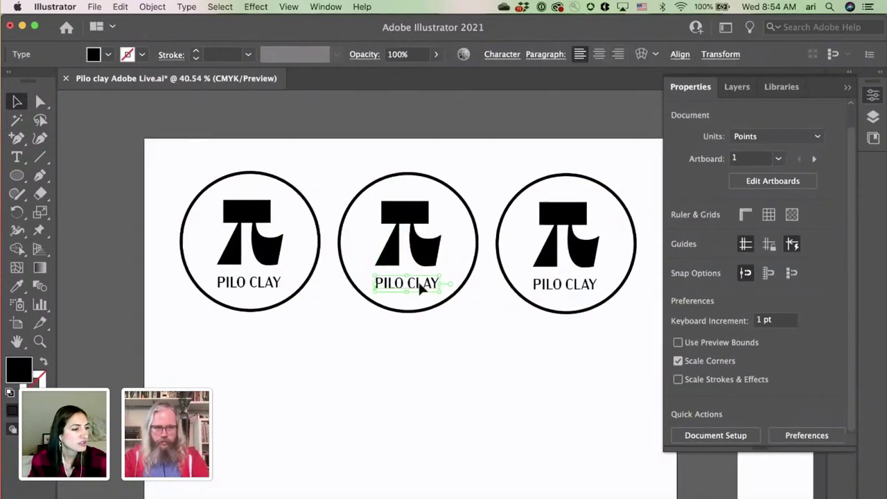
double_click(383, 284)
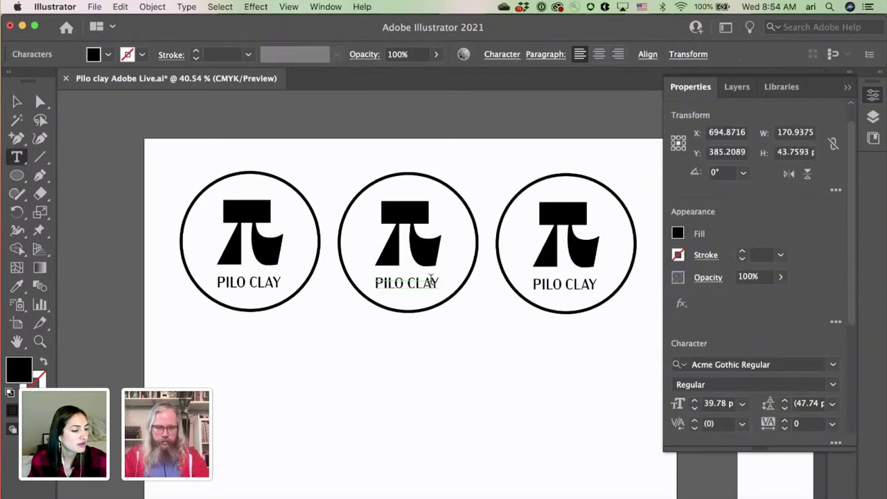
key(Escape)
scroll(426, 282, up, 2)
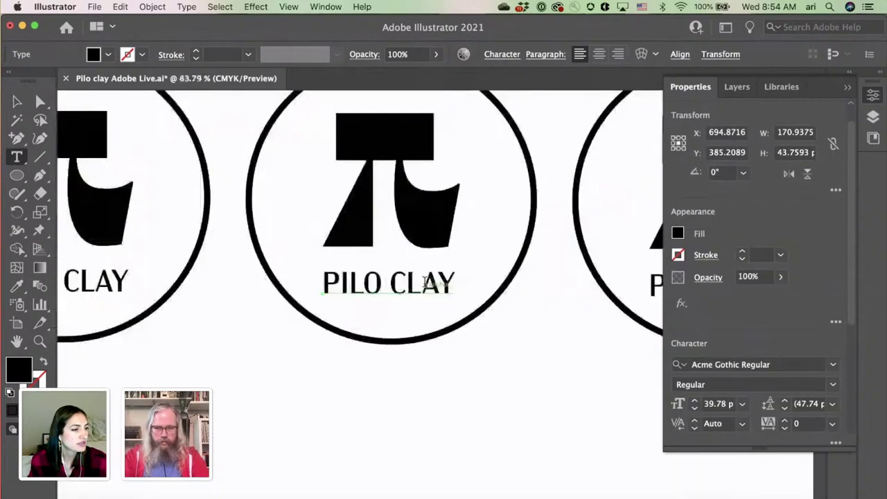
click(441, 283)
drag(452, 282, 323, 282)
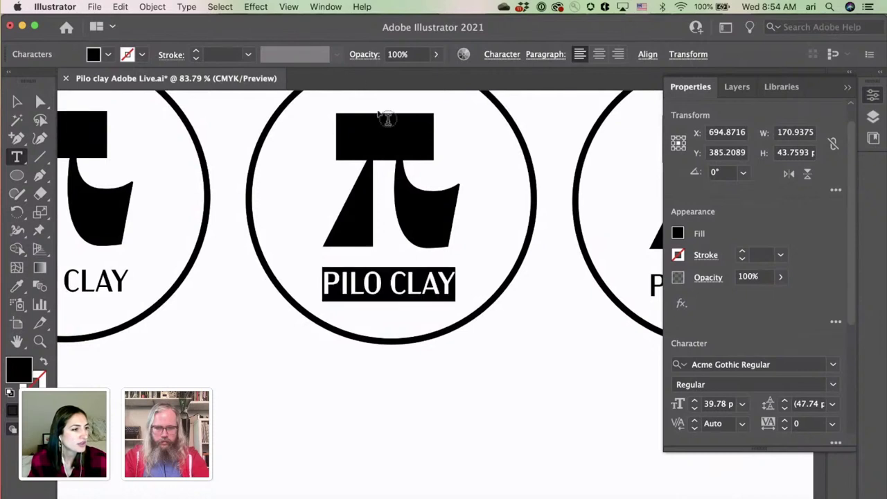
click(794, 365)
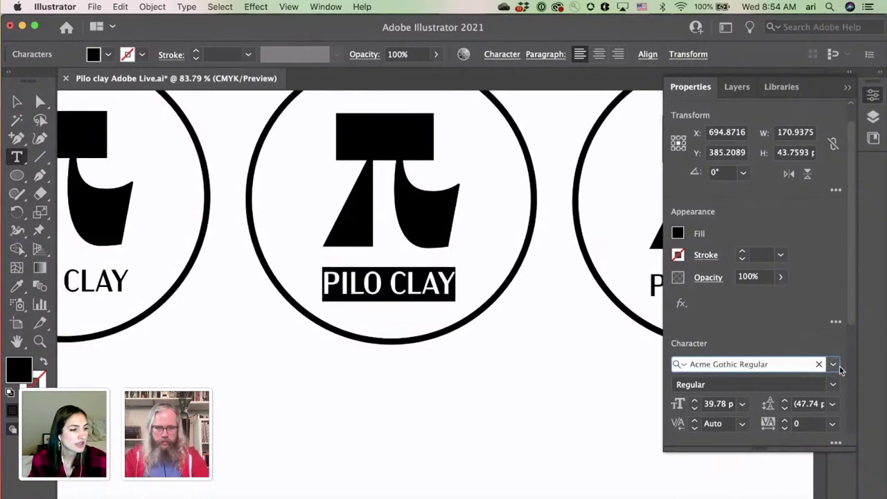
click(835, 365)
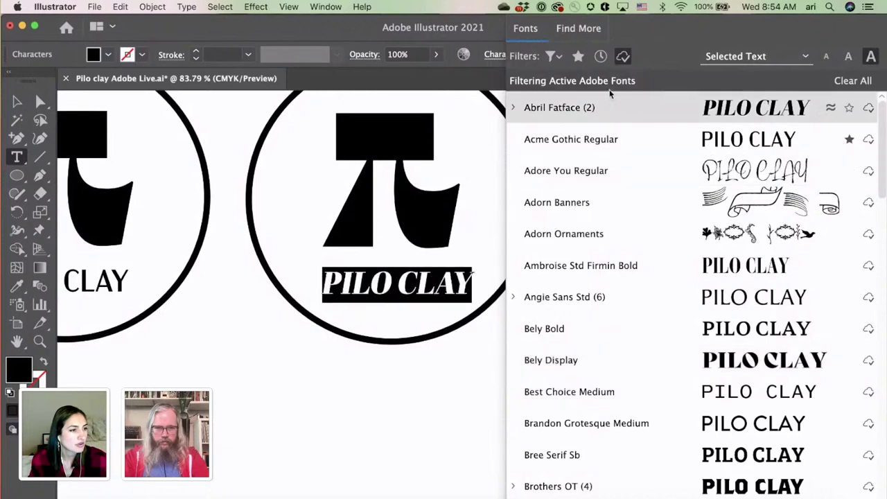
click(579, 56)
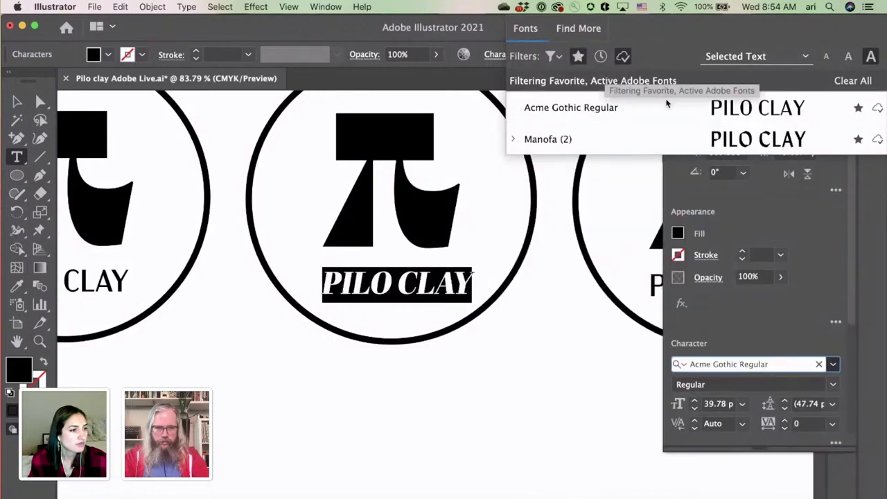
click(664, 145)
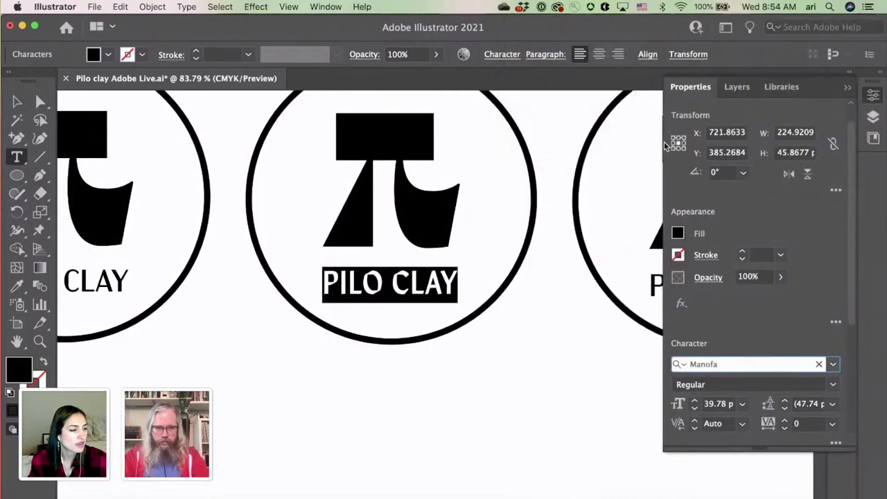
click(19, 102)
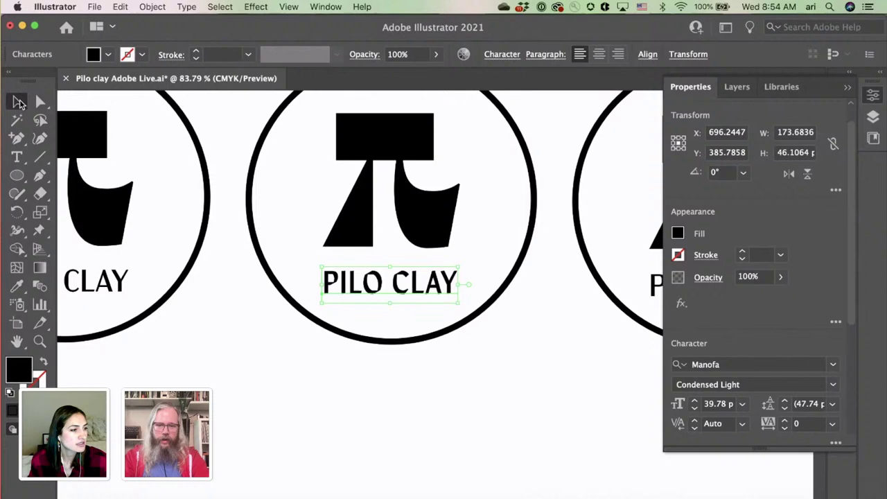
scroll(291, 387, up, 2)
scroll(291, 387, left, 3)
click(291, 383)
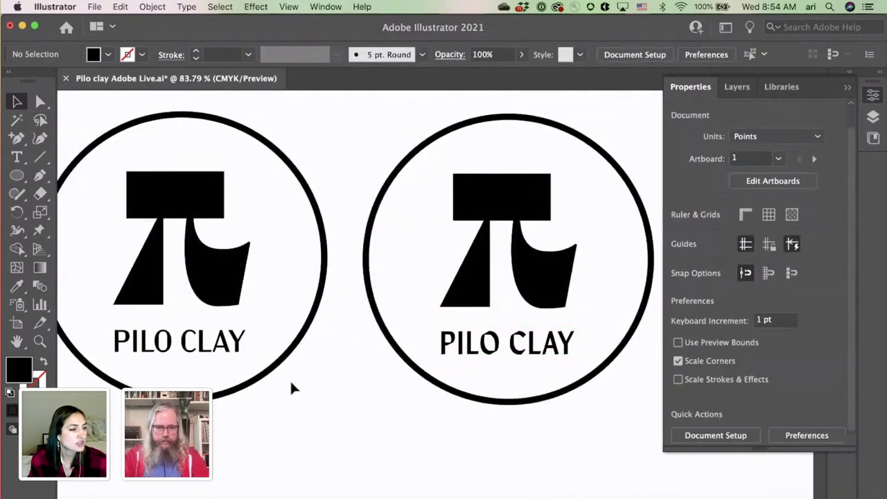
Step: Remove the favorites font filter and set the third logo's PILO CLAY text in Angie Sans Std Demi
scroll(291, 383, down, 2)
click(634, 366)
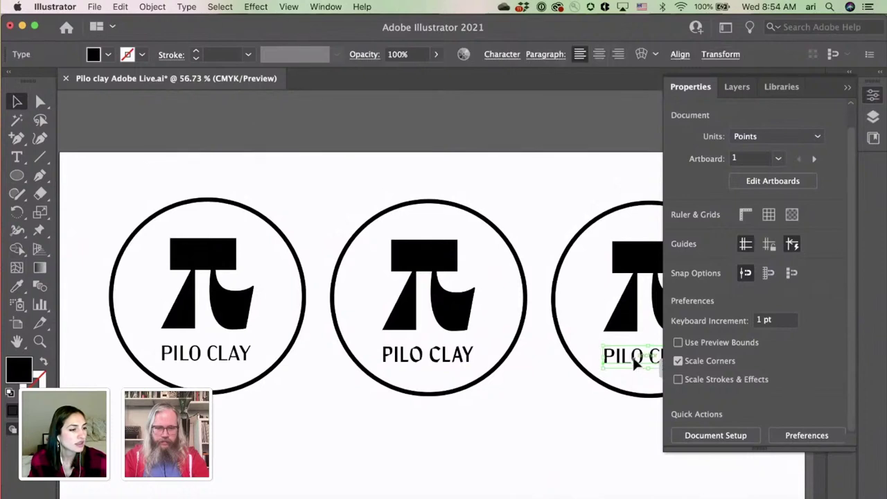
scroll(635, 366, right, 3)
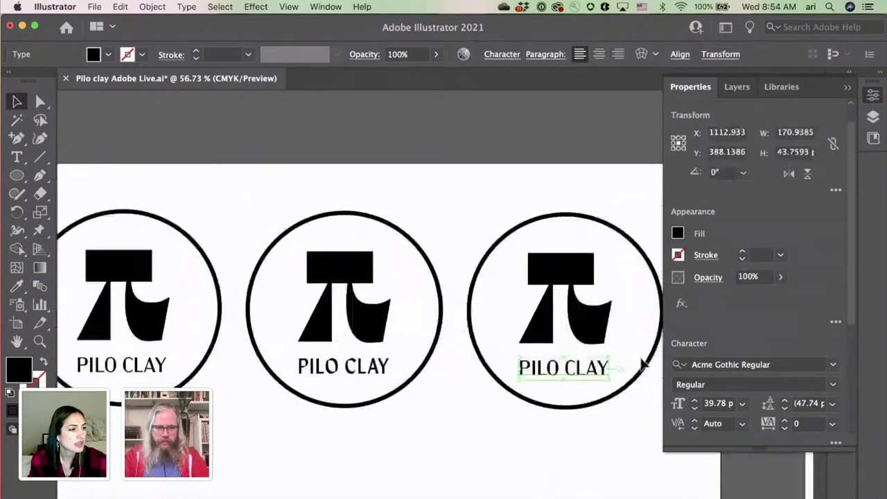
click(792, 364)
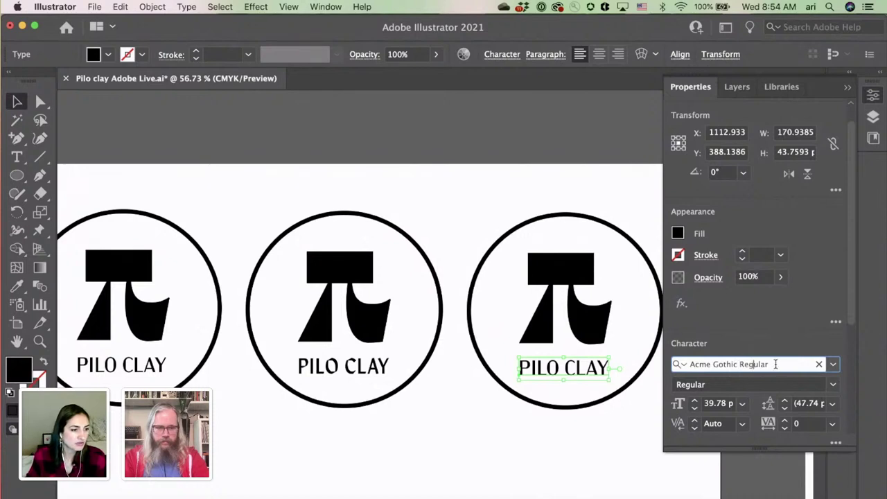
drag(775, 364, 665, 365)
text(AN)
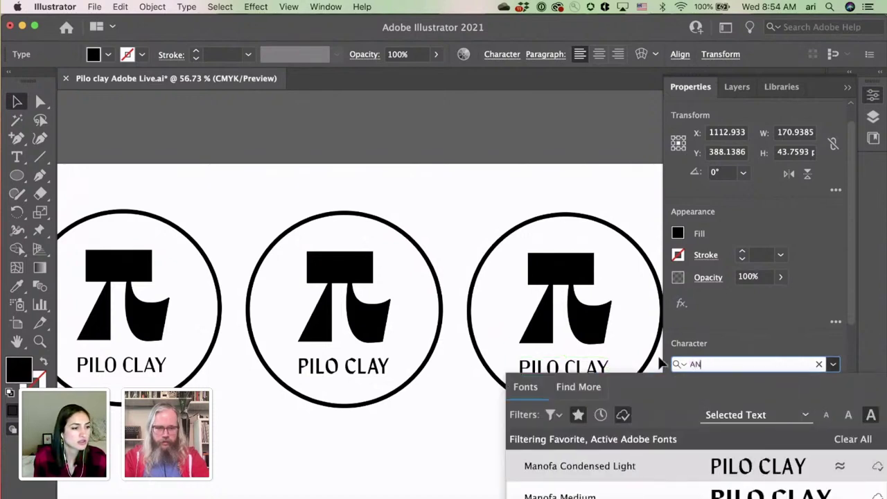
text(C)
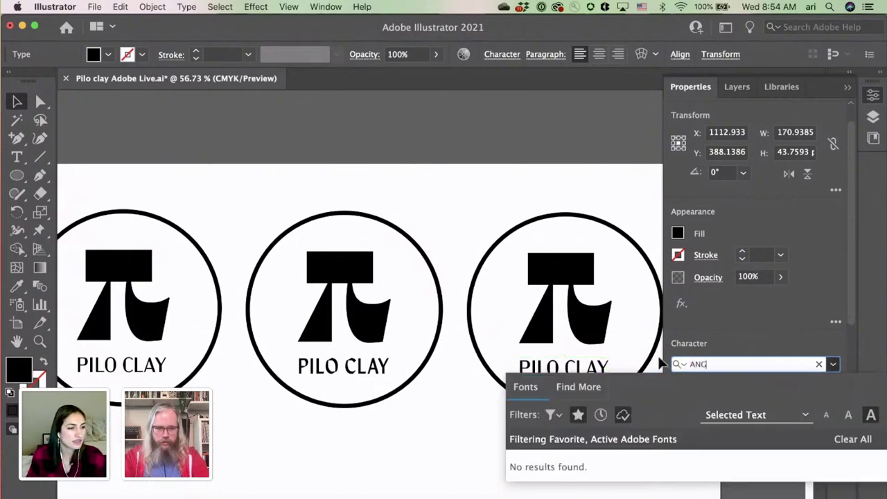
click(577, 417)
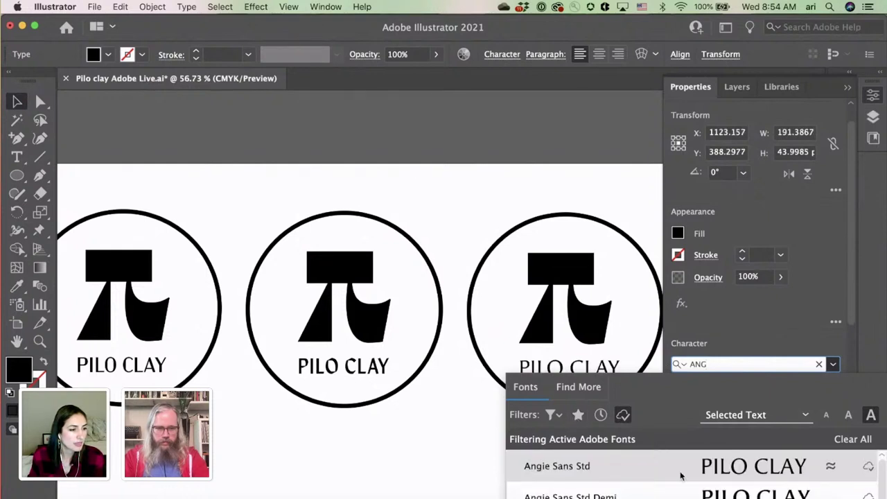
click(600, 463)
click(606, 437)
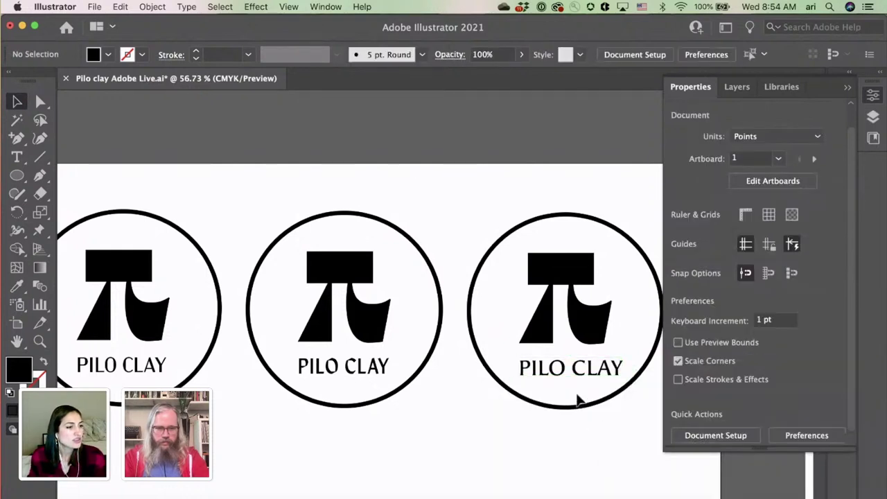
Step: Shift the third logo's PILO CLAY text slightly to the left so it is centered beneath the symbol
scroll(633, 406, down, 2)
click(597, 372)
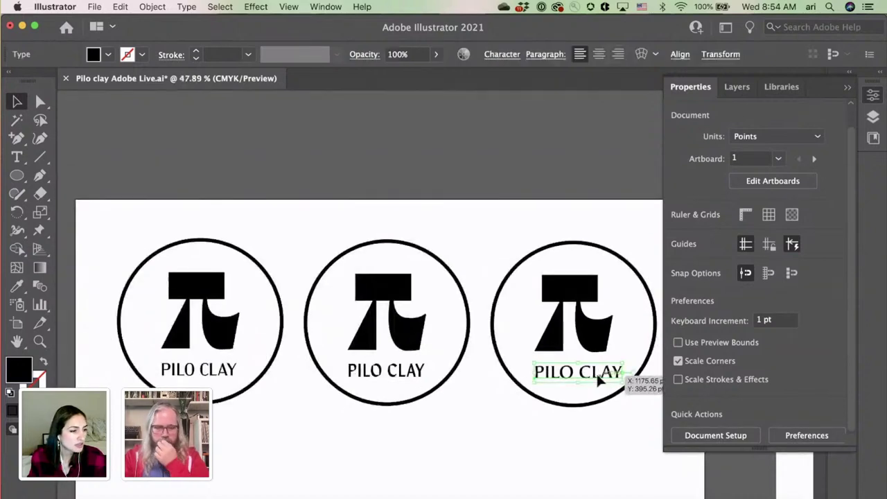
drag(594, 377, 589, 377)
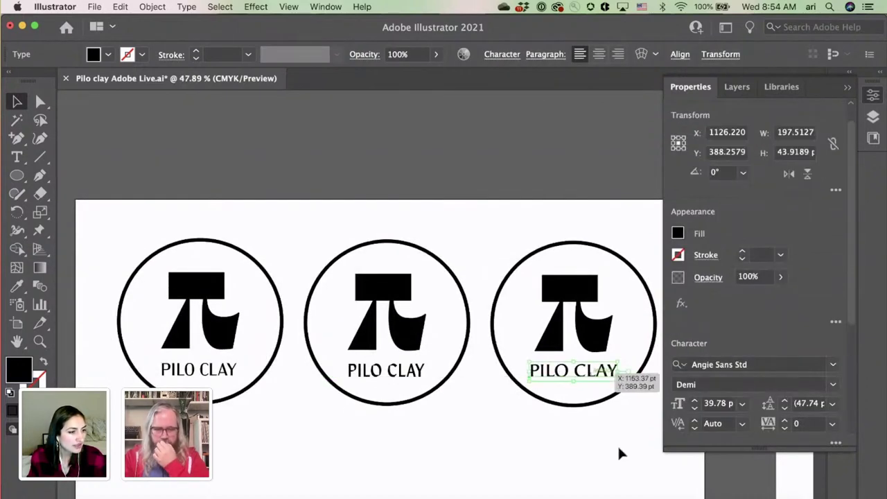
click(633, 492)
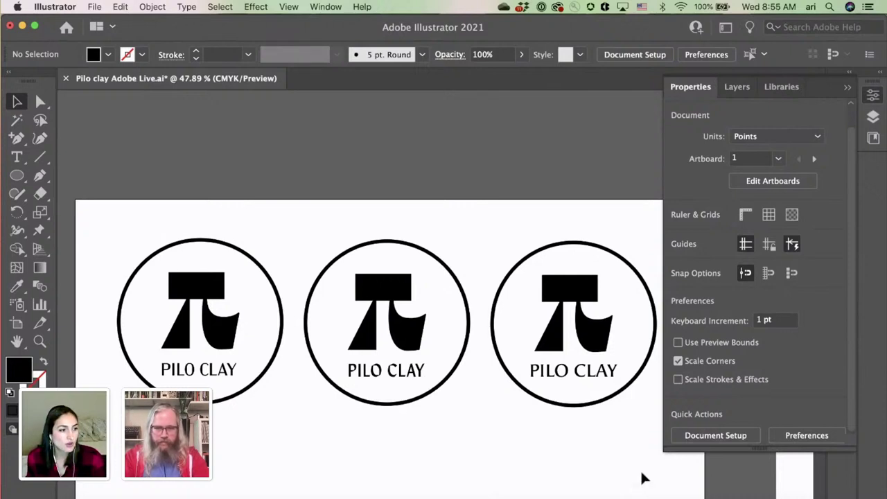
Step: Collapse the expanded Properties display to clear the canvas around the row of three logos
scroll(642, 478, down, 1)
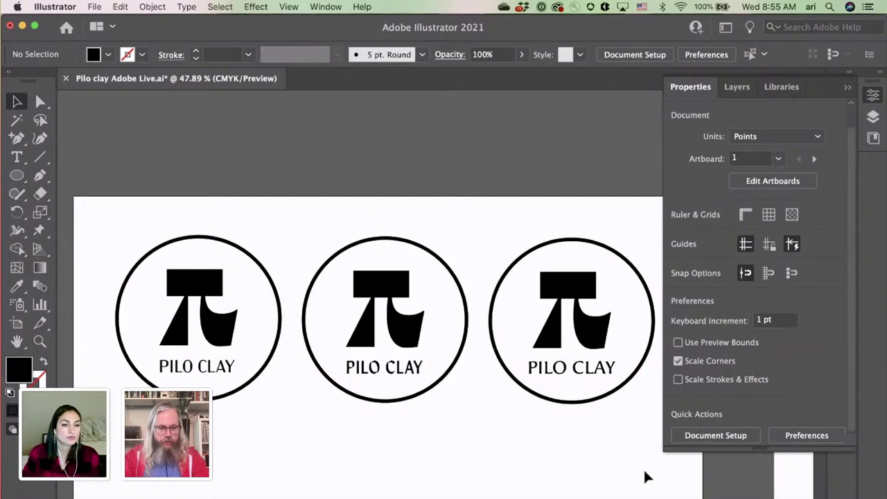
scroll(644, 477, down, 3)
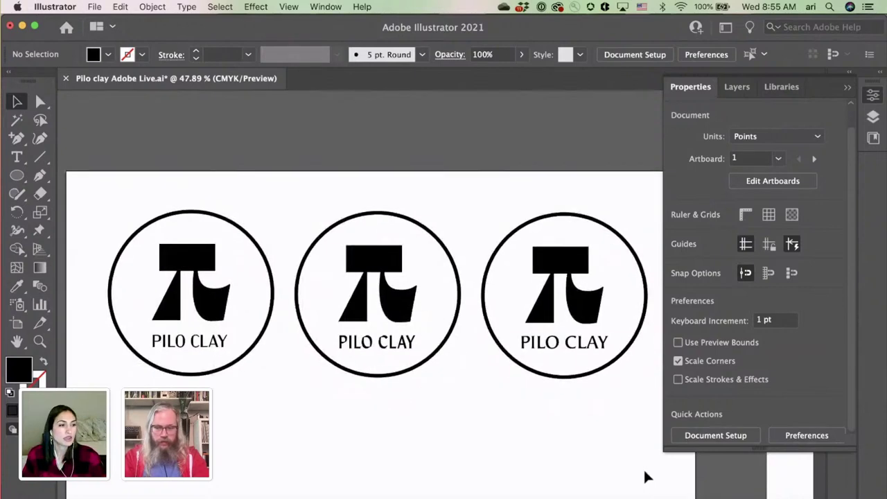
click(847, 91)
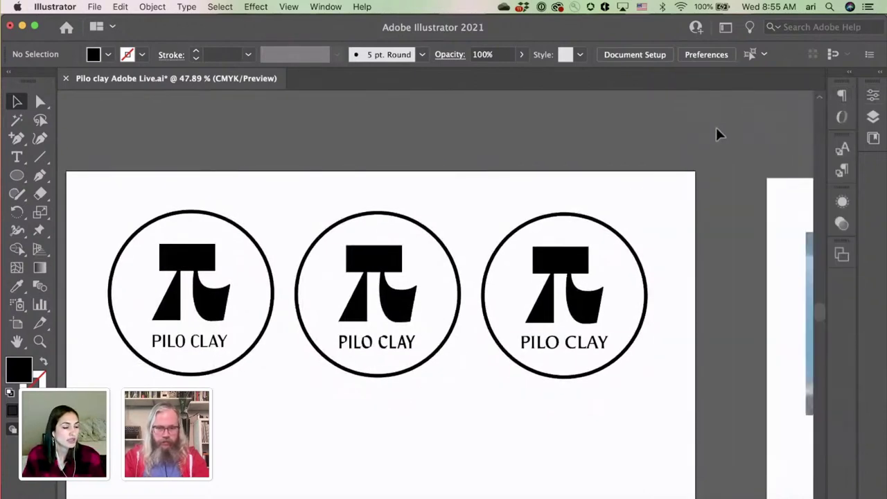